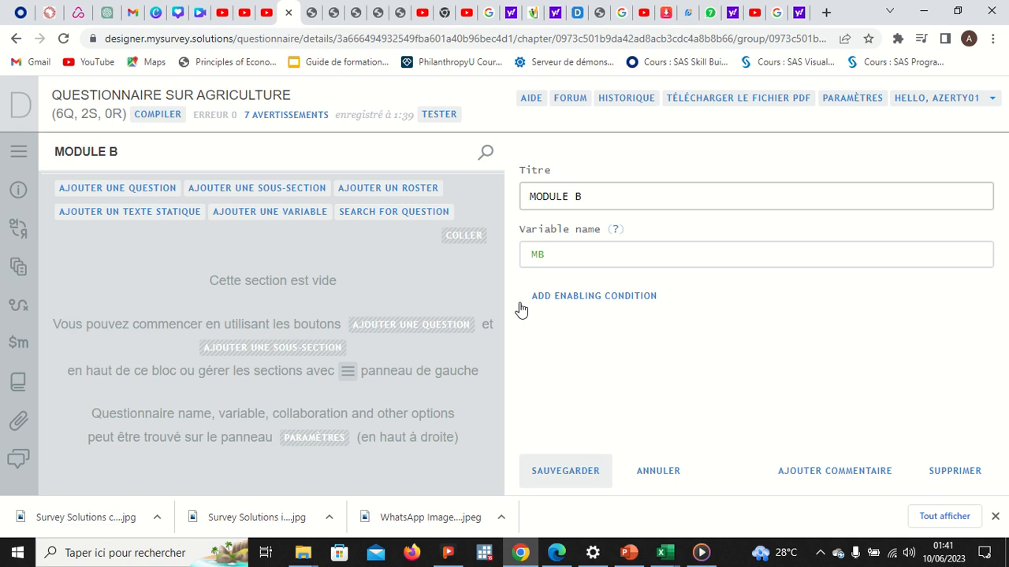
{"action": "left_click", "coordinate": [20, 156]}
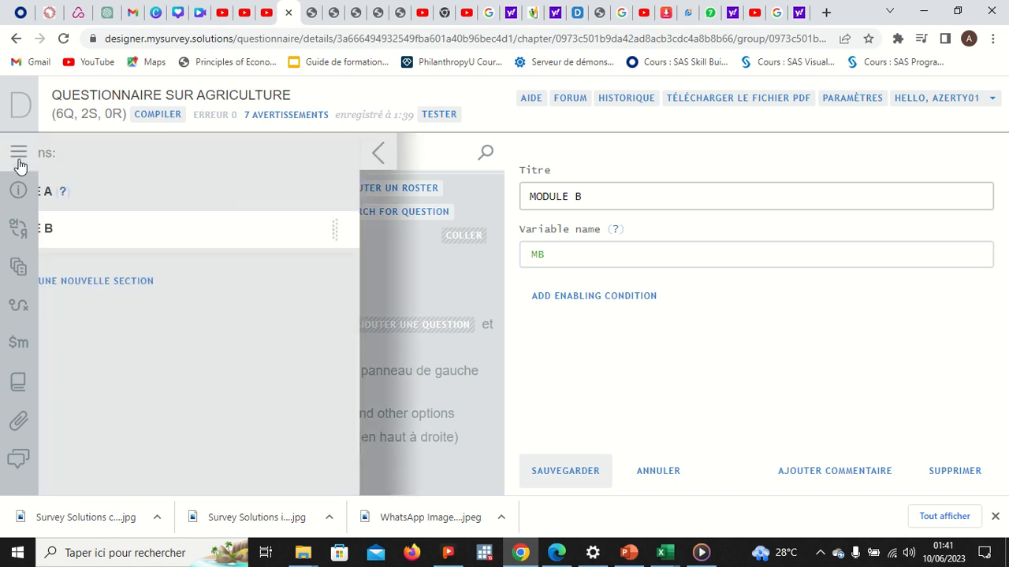
{"action": "left_click", "coordinate": [111, 192]}
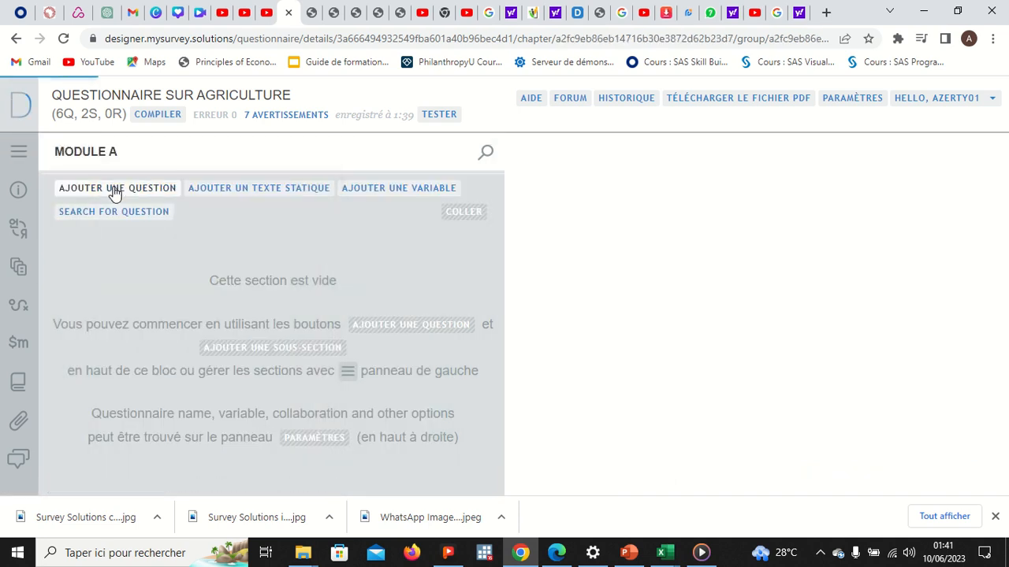
{"action": "left_click", "coordinate": [24, 151]}
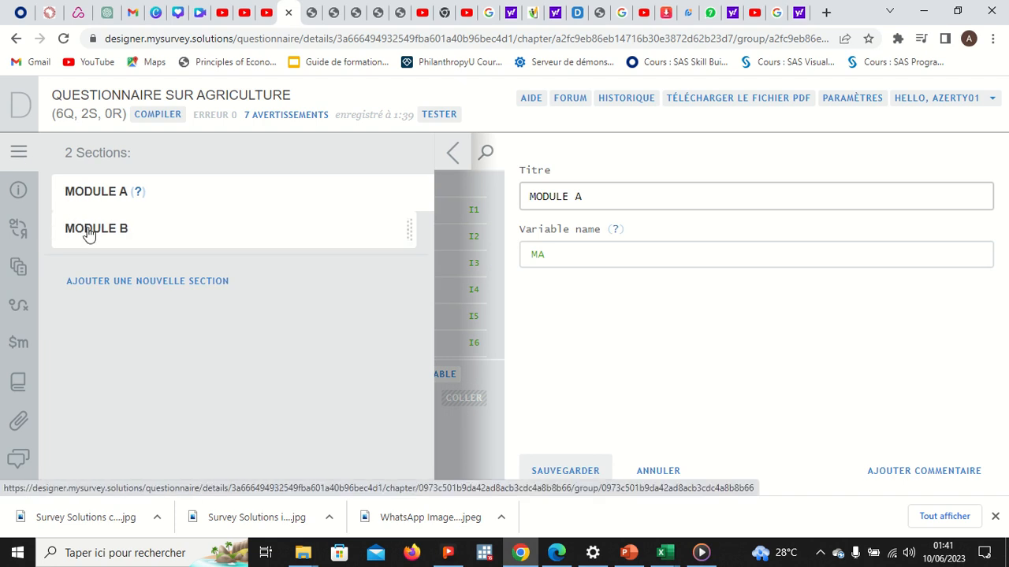
{"action": "left_click", "coordinate": [89, 231]}
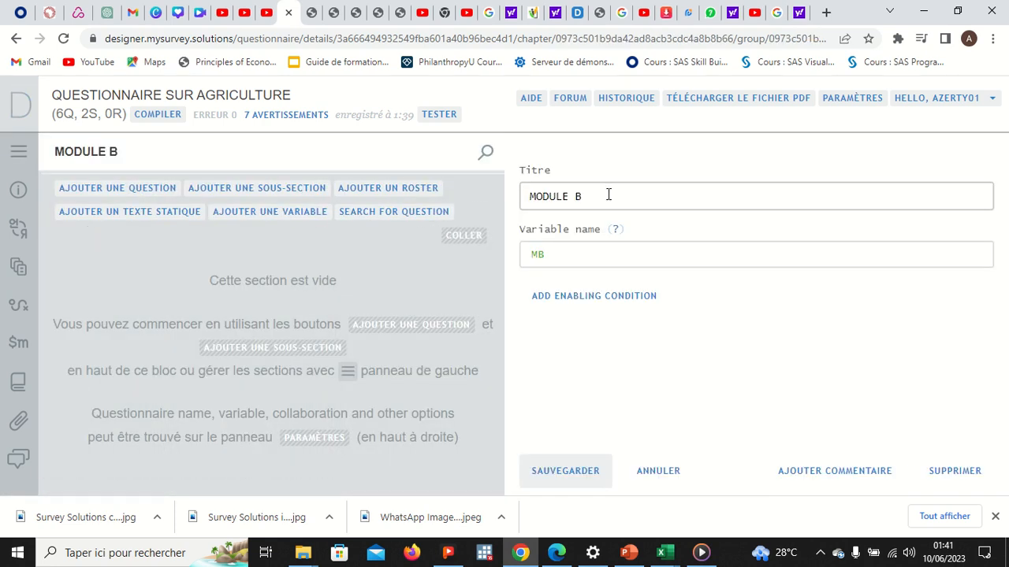
{"action": "left_click", "coordinate": [556, 251]}
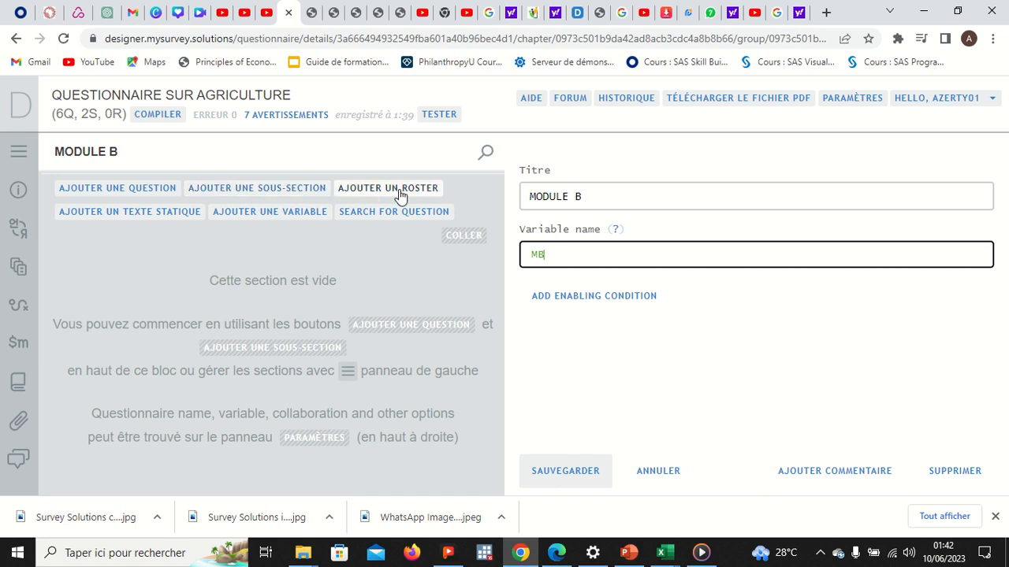
{"action": "left_click", "coordinate": [19, 151]}
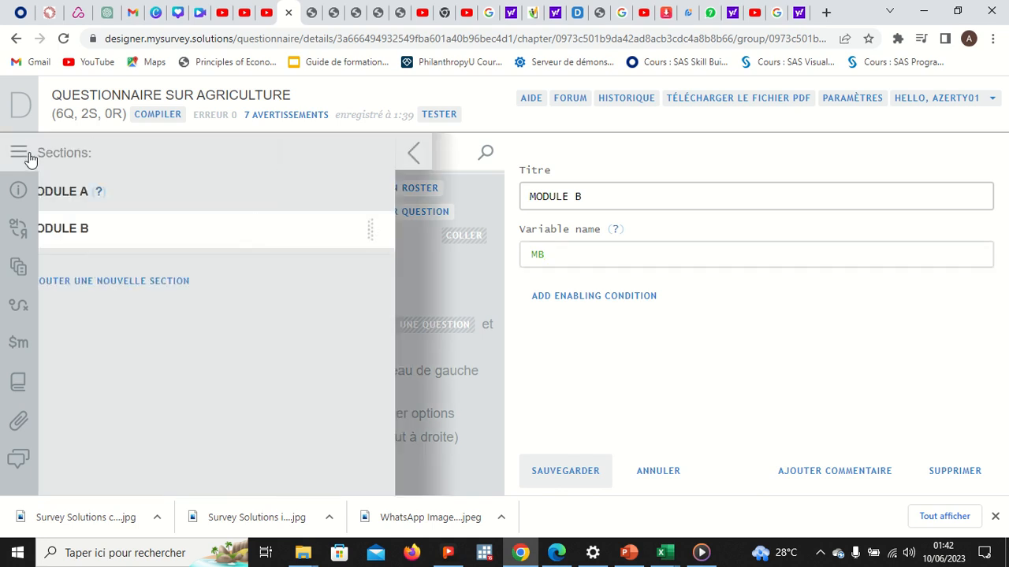
{"action": "left_click", "coordinate": [87, 192]}
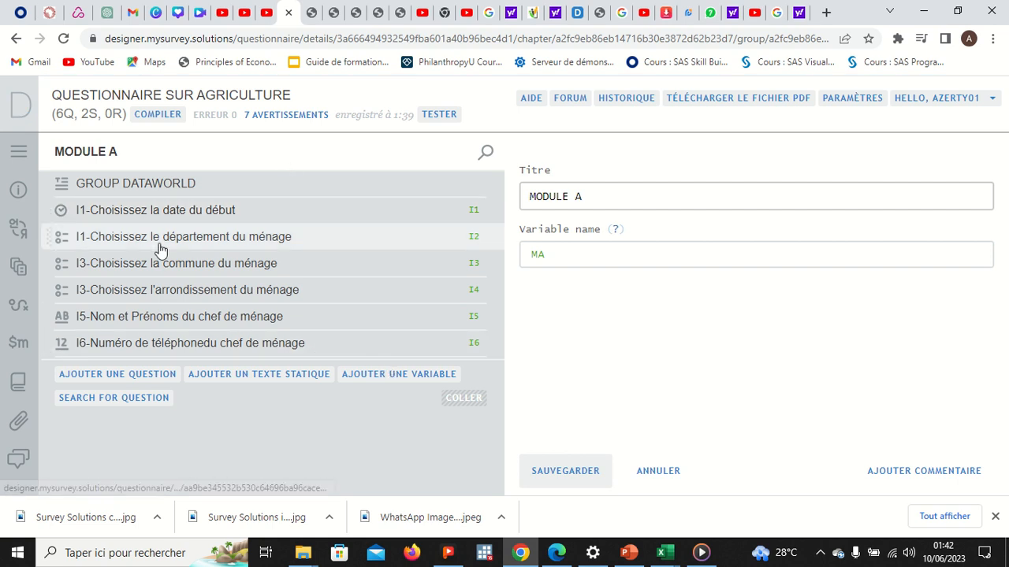
{"action": "left_click", "coordinate": [18, 158]}
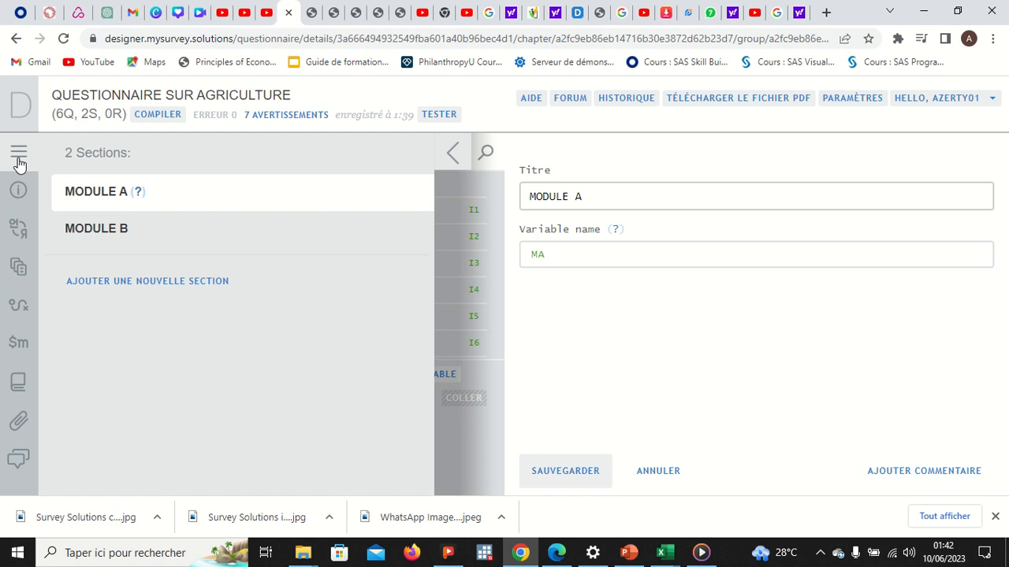
{"action": "left_click", "coordinate": [93, 233]}
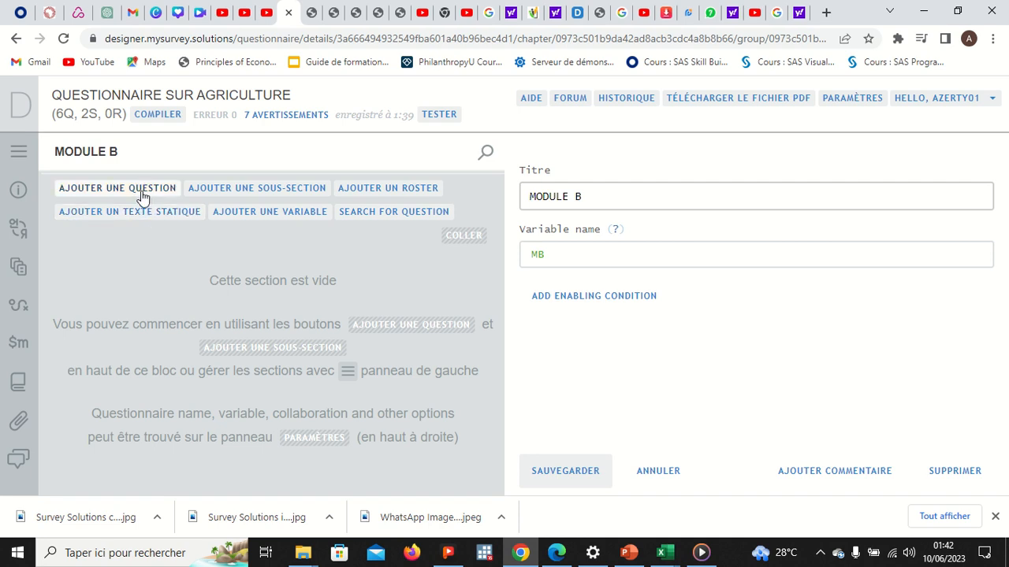
Step: Add Module B's first, untitled question and show its Type de question list
{"action": "left_click", "coordinate": [139, 189]}
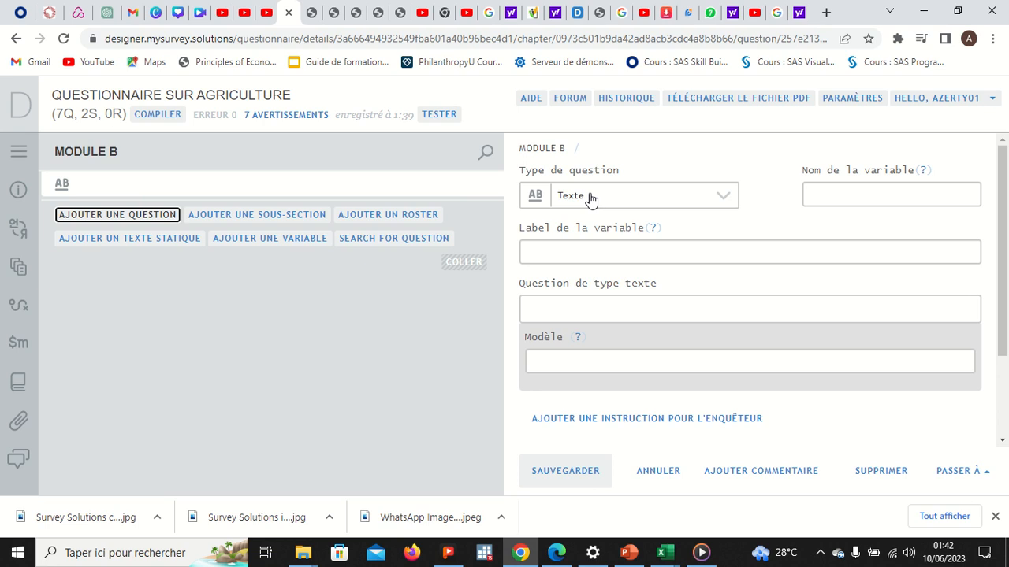
{"action": "left_click", "coordinate": [590, 199]}
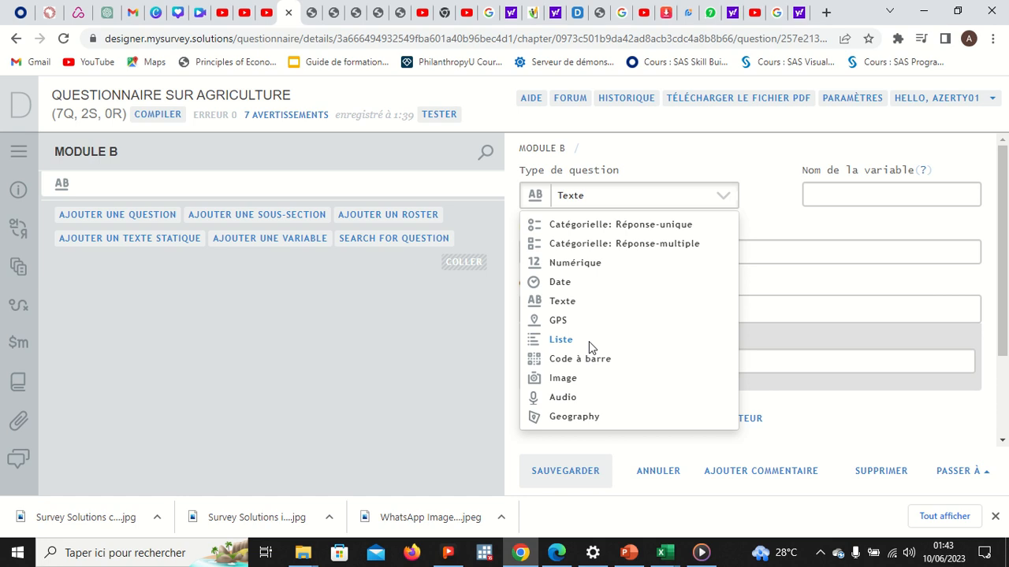
{"action": "left_click", "coordinate": [348, 185]}
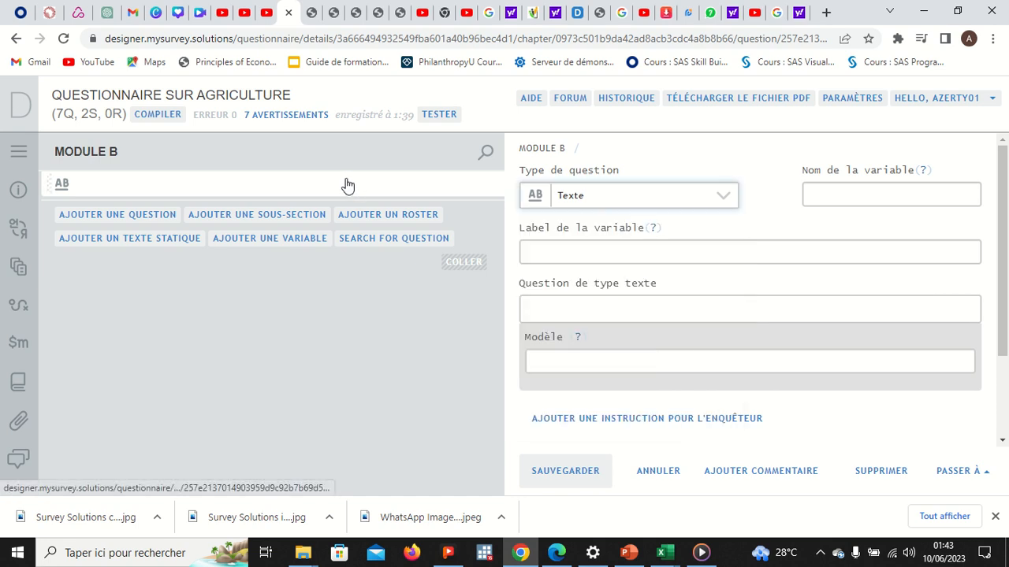
{"action": "left_click", "coordinate": [591, 198]}
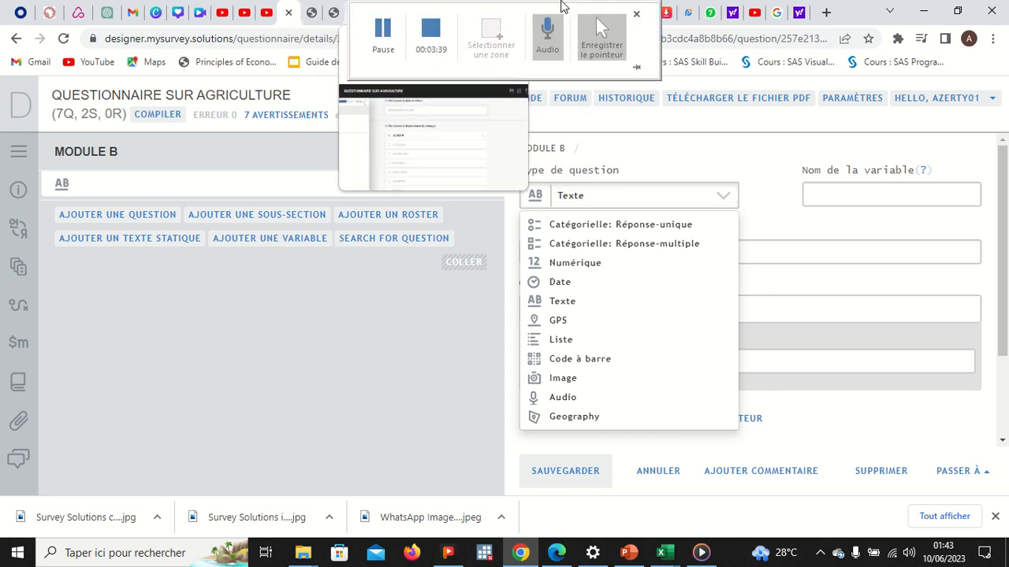
{"action": "left_click", "coordinate": [383, 32]}
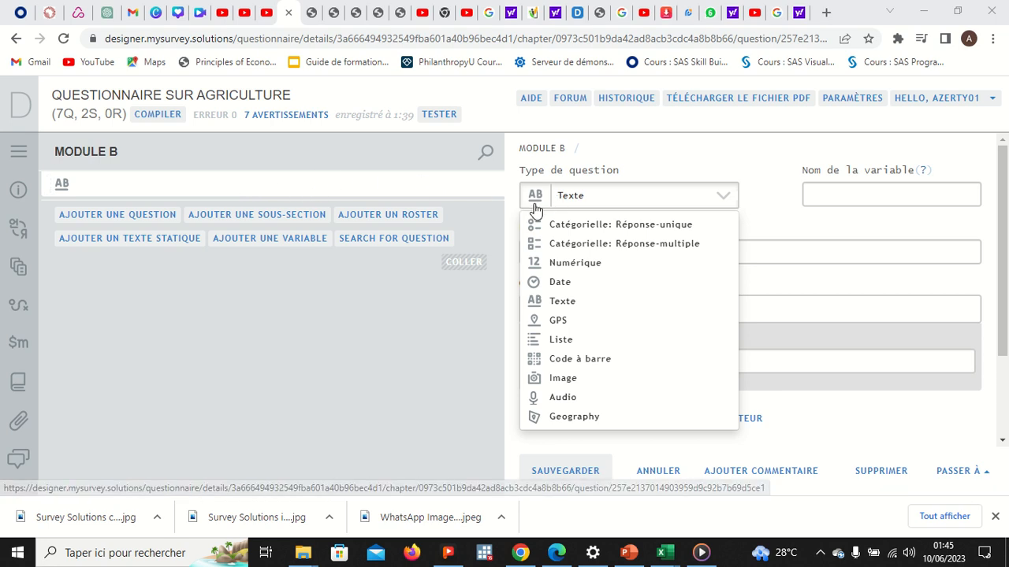
{"action": "left_click", "coordinate": [577, 201]}
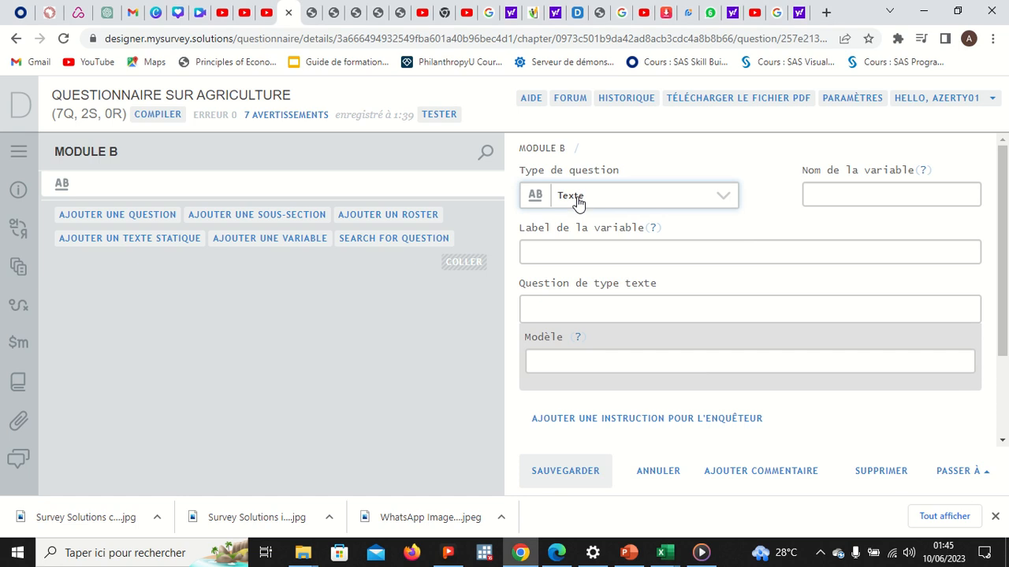
{"action": "left_click", "coordinate": [710, 207]}
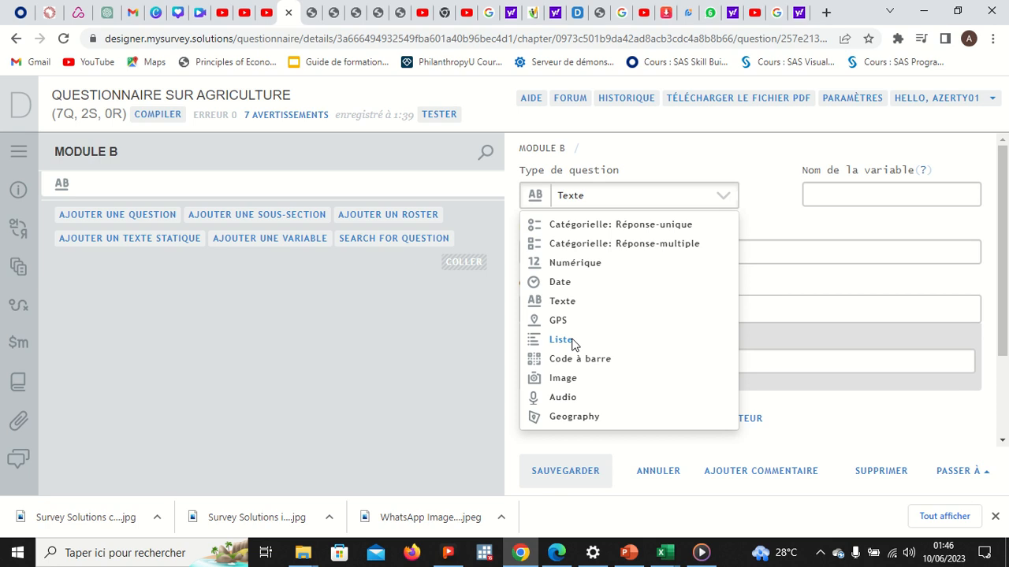
Step: Make the question a Liste type with variable R1 and label MEMBRE MENAGE
{"action": "left_click", "coordinate": [562, 339]}
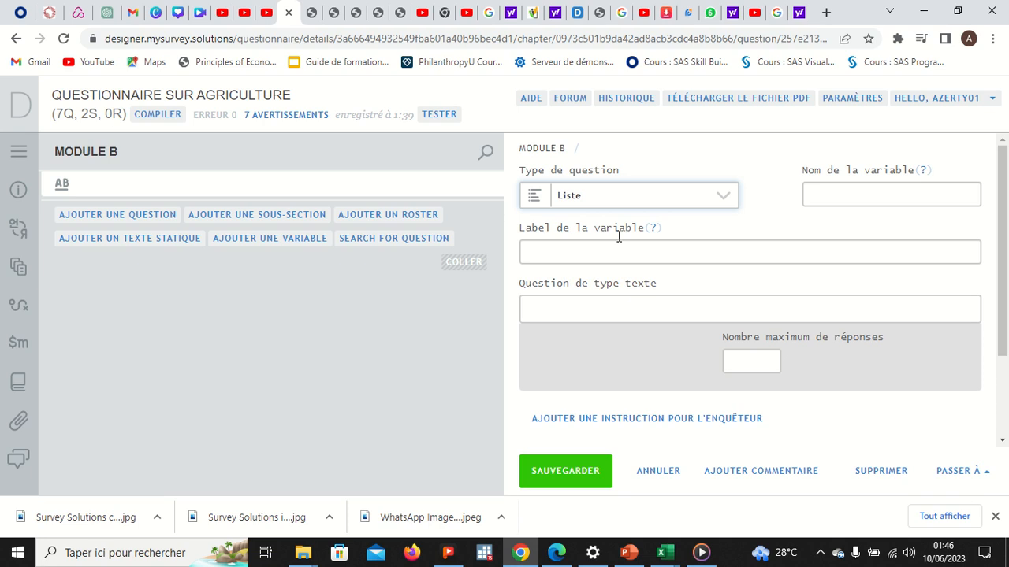
{"action": "left_click", "coordinate": [834, 193]}
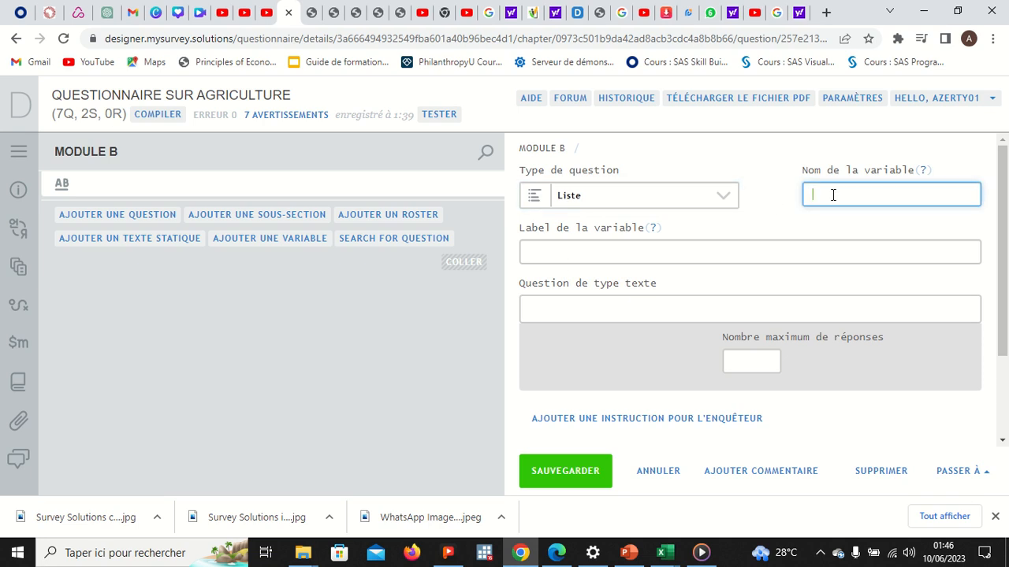
{"action": "type", "text": "l"}
{"action": "type", "text": "R"}
{"action": "type", "text": "1"}
{"action": "left_click", "coordinate": [716, 253]}
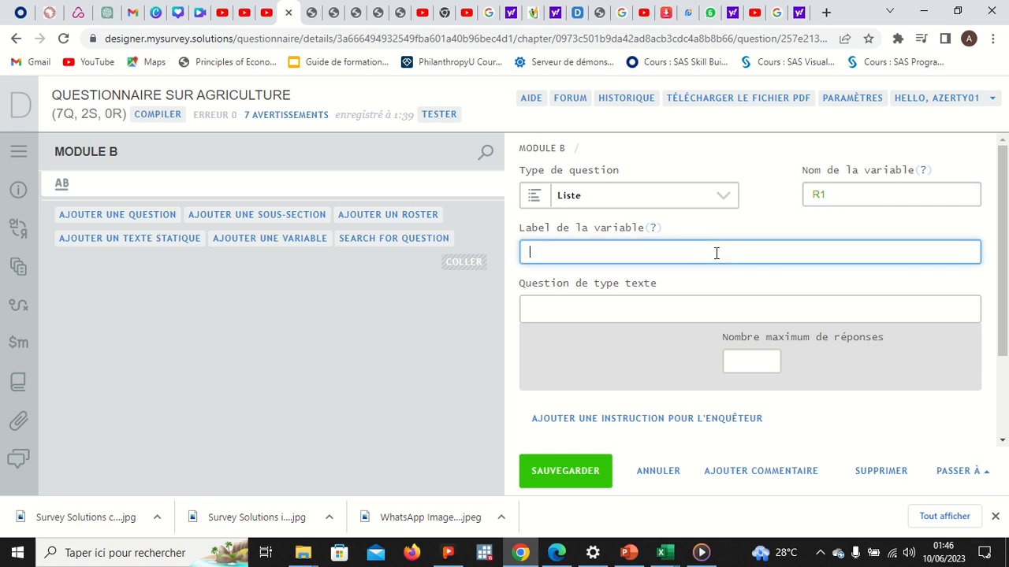
{"action": "type", "text": "MEMBRE MENAGE"}
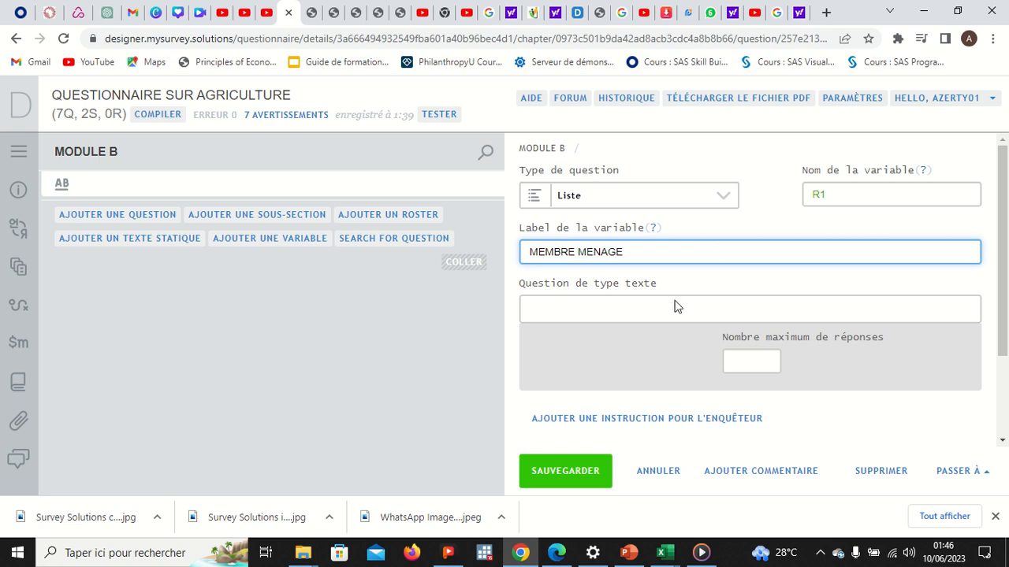
Step: Enter question text 'B1-Faites une liste de tout les membre du ménage', max answers 100, and save
{"action": "left_click", "coordinate": [653, 307]}
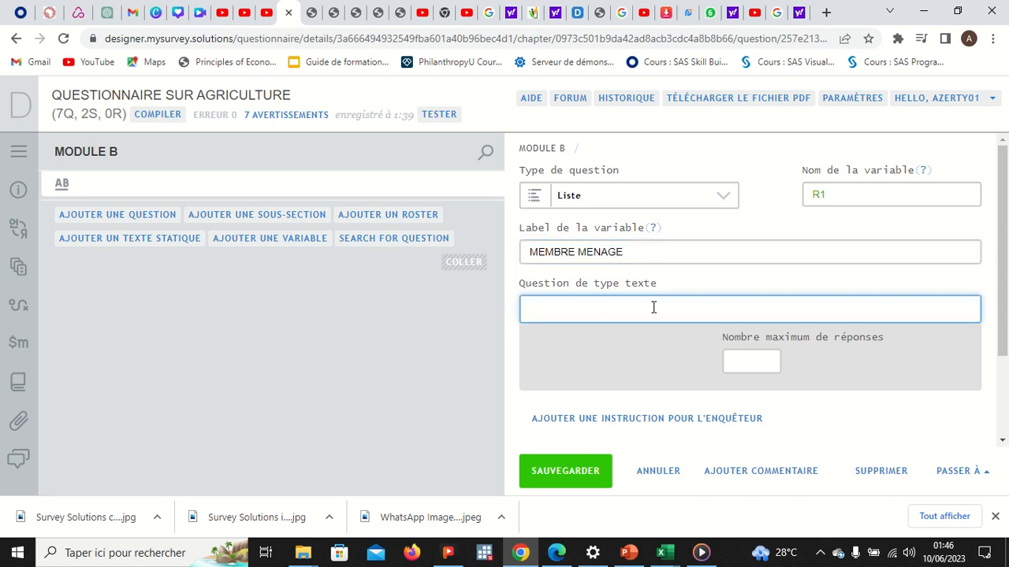
{"action": "type", "text": "B1-Faites une liste de tout les "}
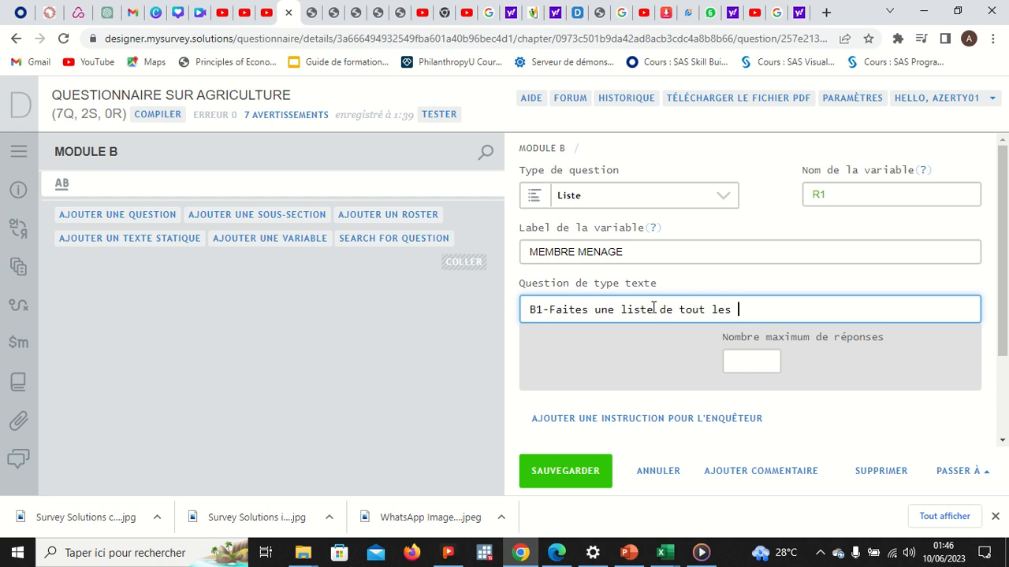
{"action": "type", "text": "membre du ménages"}
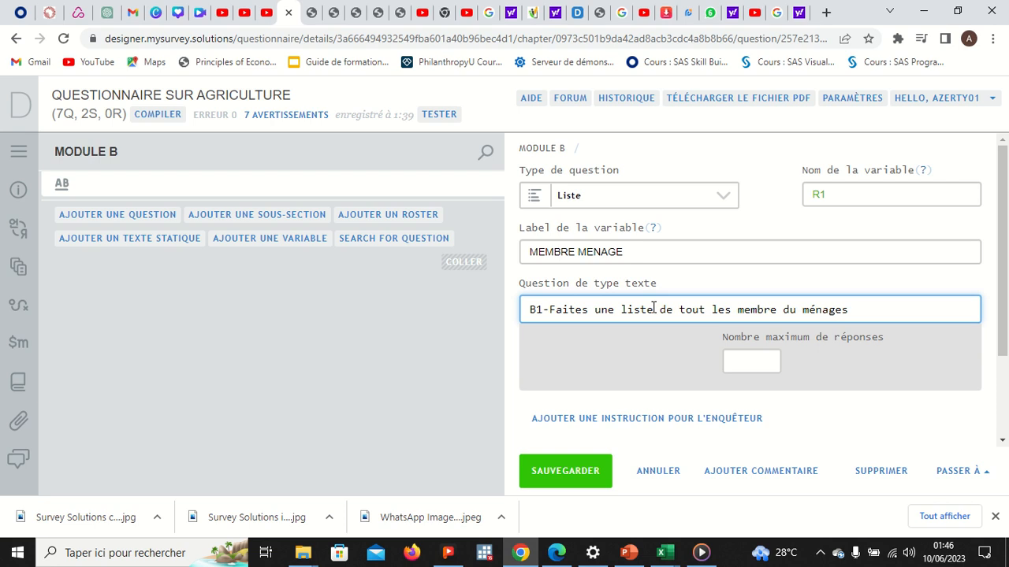
{"action": "key", "text": "BackSpace"}
{"action": "left_click", "coordinate": [757, 356]}
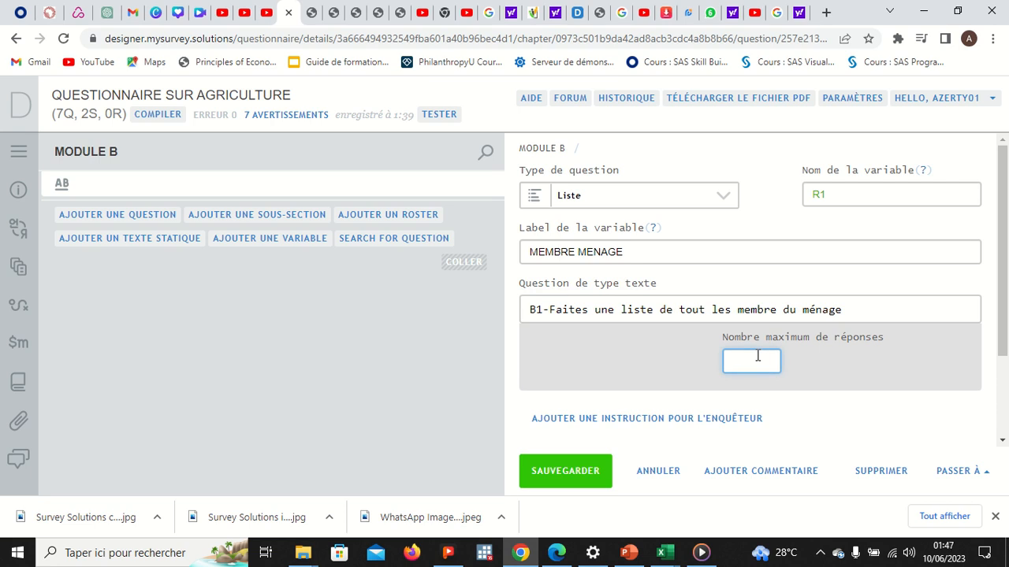
{"action": "type", "text": "a"}
{"action": "key", "text": "BackSpace"}
{"action": "type", "text": "aaa"}
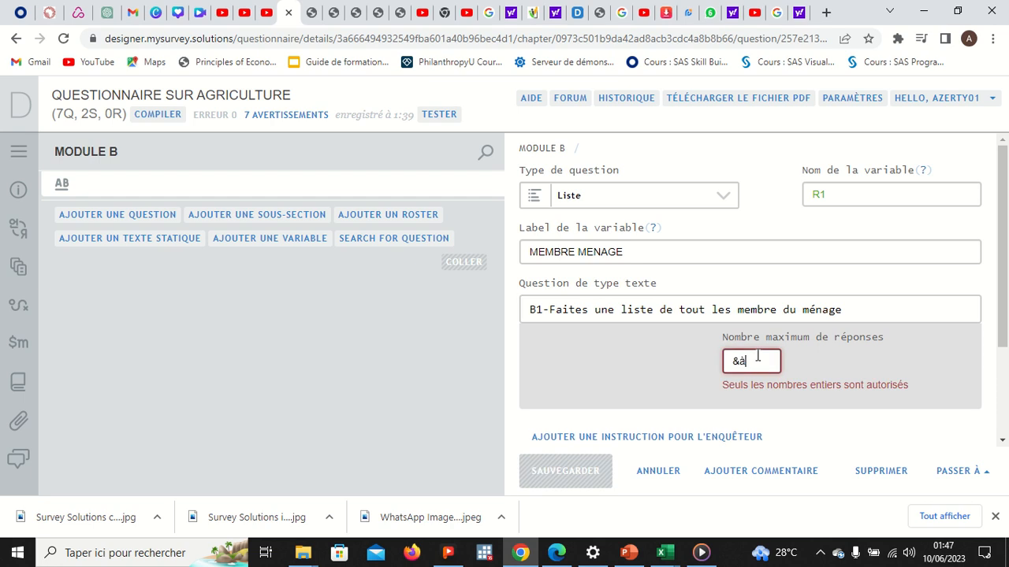
{"action": "key", "text": "BackSpace"}
{"action": "key", "text": "BackSpace"}
{"action": "key", "text": "BackSpace"}
{"action": "type", "text": "100"}
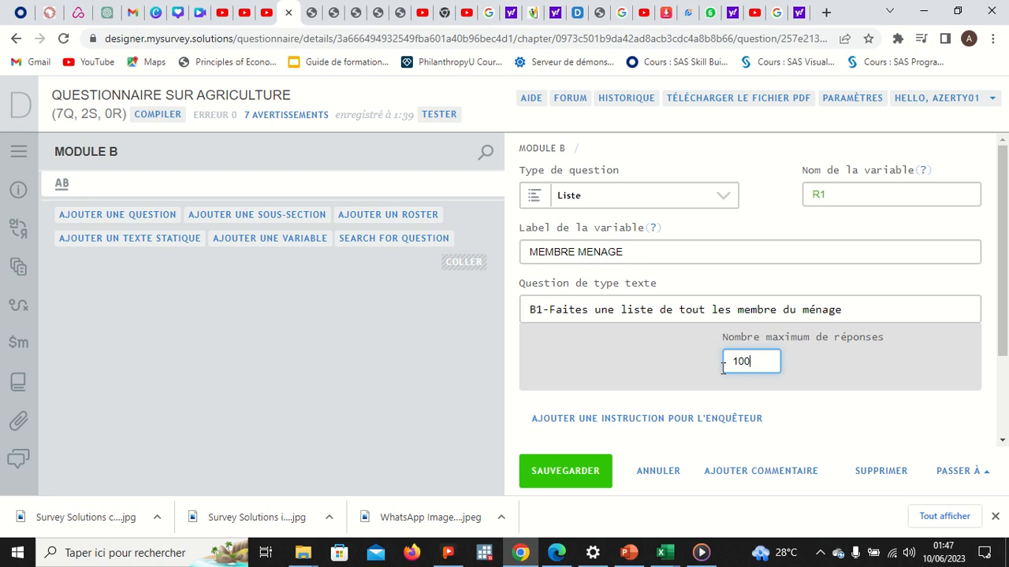
{"action": "left_click", "coordinate": [581, 471]}
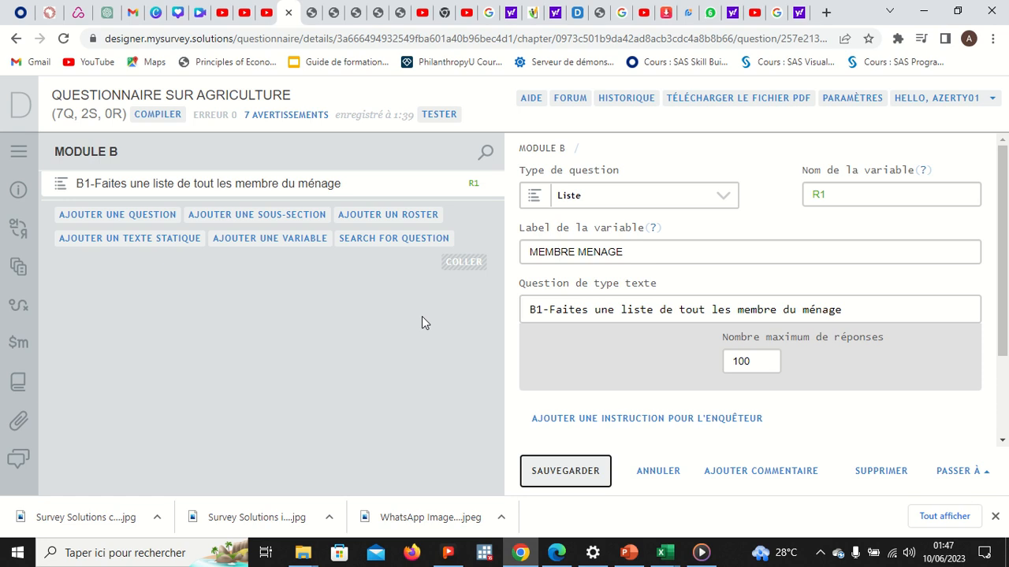
Step: Add a roster to Module B sourced from a list question, with ID HHM
{"action": "left_click", "coordinate": [359, 220]}
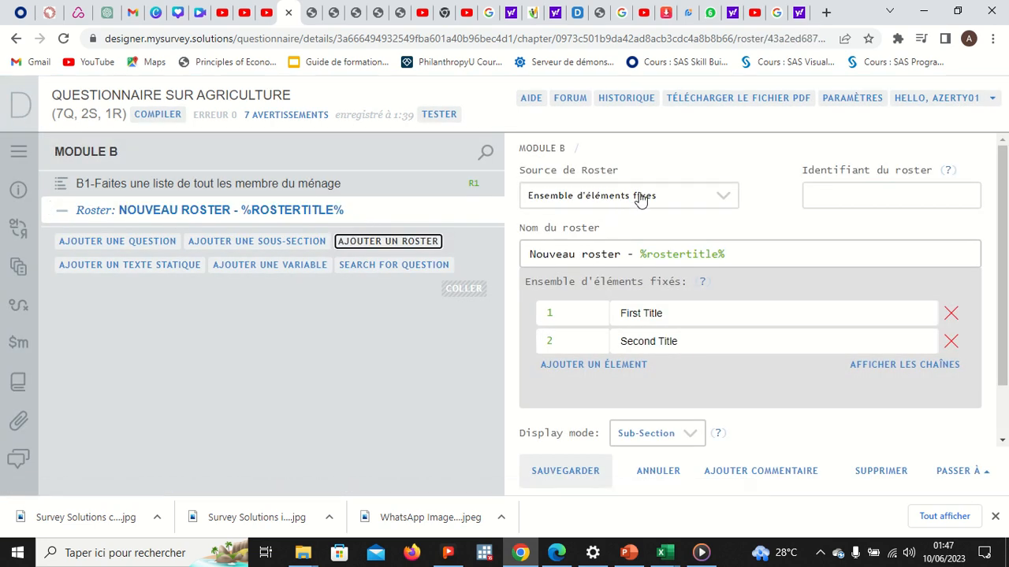
{"action": "left_click", "coordinate": [640, 199]}
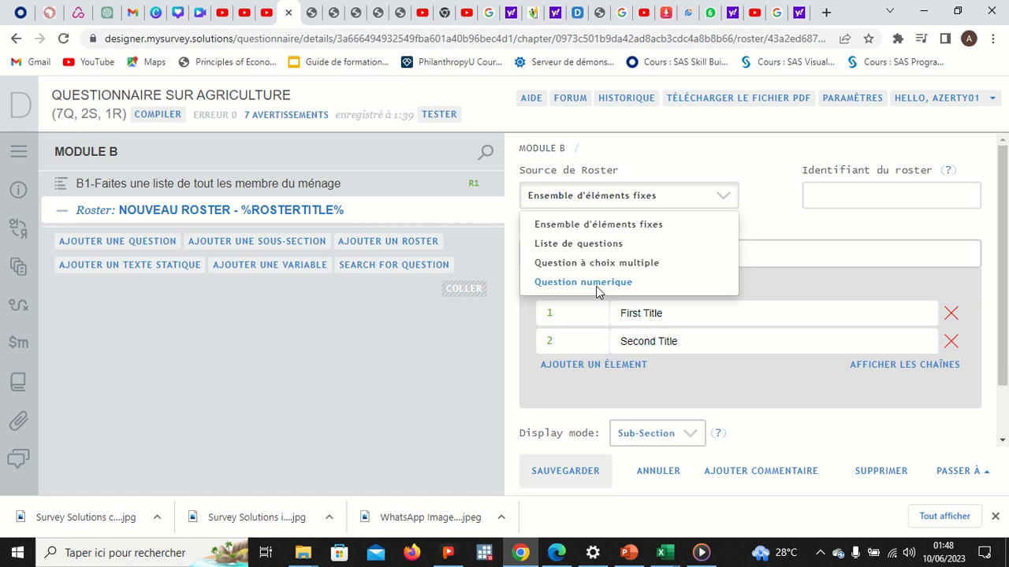
{"action": "left_click", "coordinate": [612, 248]}
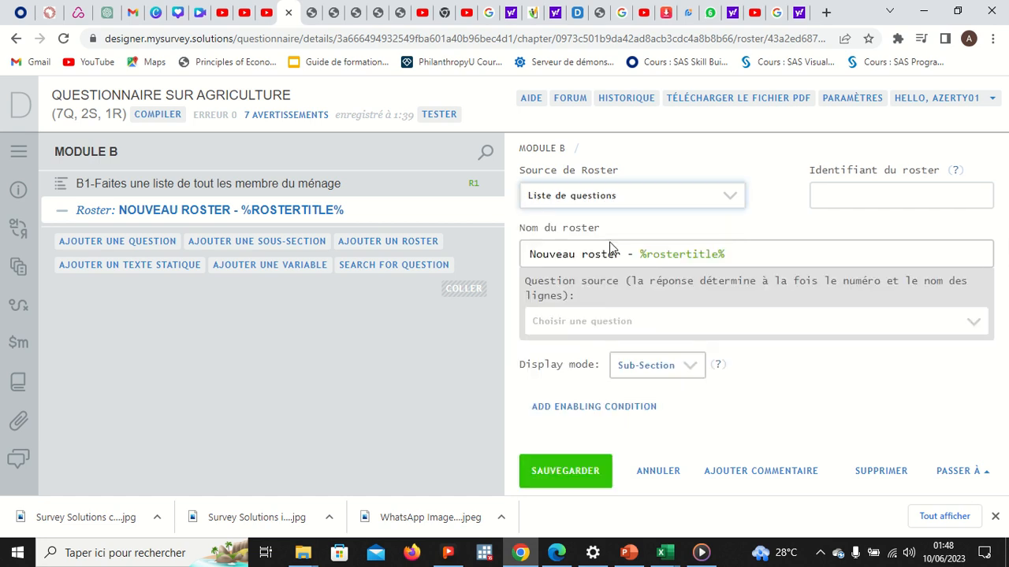
{"action": "left_click", "coordinate": [833, 198]}
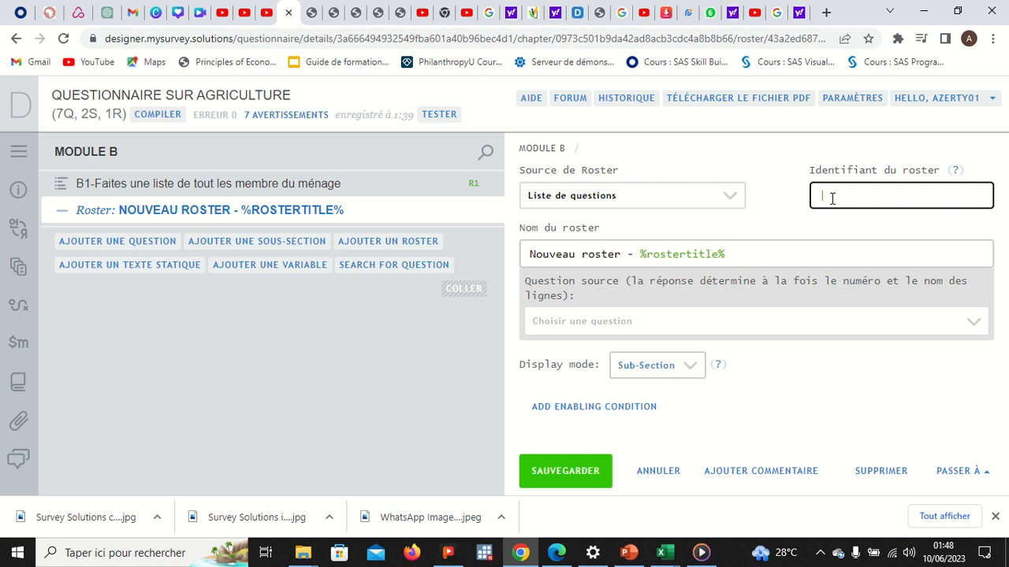
{"action": "type", "text": "HF"}
{"action": "type", "text": "M"}
Step: Name the roster MEMBRE DU MENAGE, base it on question B1, and save
{"action": "left_click", "coordinate": [622, 253]}
{"action": "key", "text": "BackSpace"}
{"action": "key", "text": "BackSpace"}
{"action": "key", "text": "BackSpace"}
{"action": "key", "text": "BackSpace"}
{"action": "key", "text": "BackSpace"}
{"action": "key", "text": "BackSpace"}
{"action": "key", "text": "BackSpace"}
{"action": "key", "text": "BackSpace"}
{"action": "key", "text": "BackSpace"}
{"action": "key", "text": "BackSpace"}
{"action": "key", "text": "BackSpace"}
{"action": "key", "text": "BackSpace"}
{"action": "key", "text": "BackSpace"}
{"action": "key", "text": "BackSpace"}
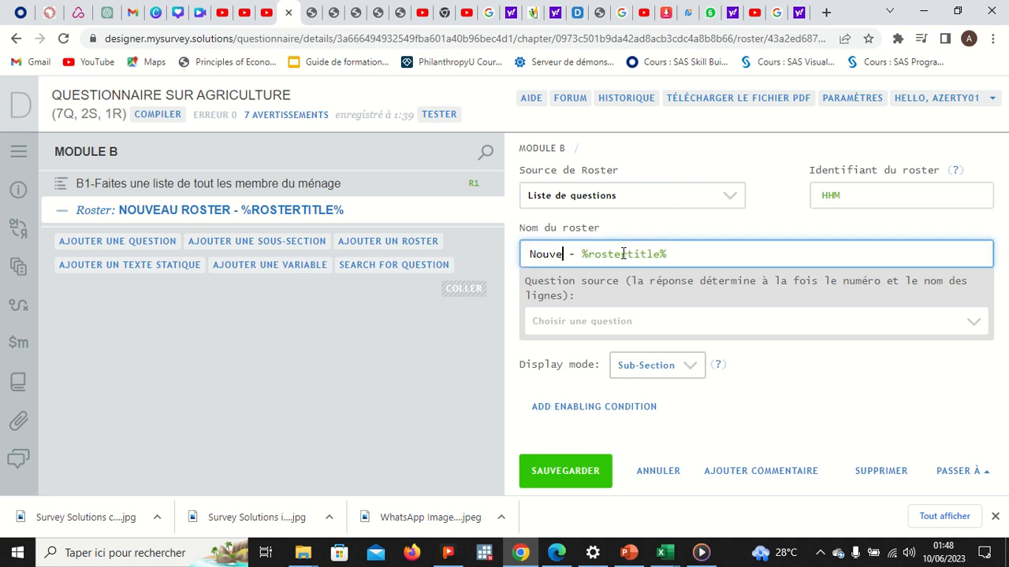
{"action": "type", "text": "MEMB"}
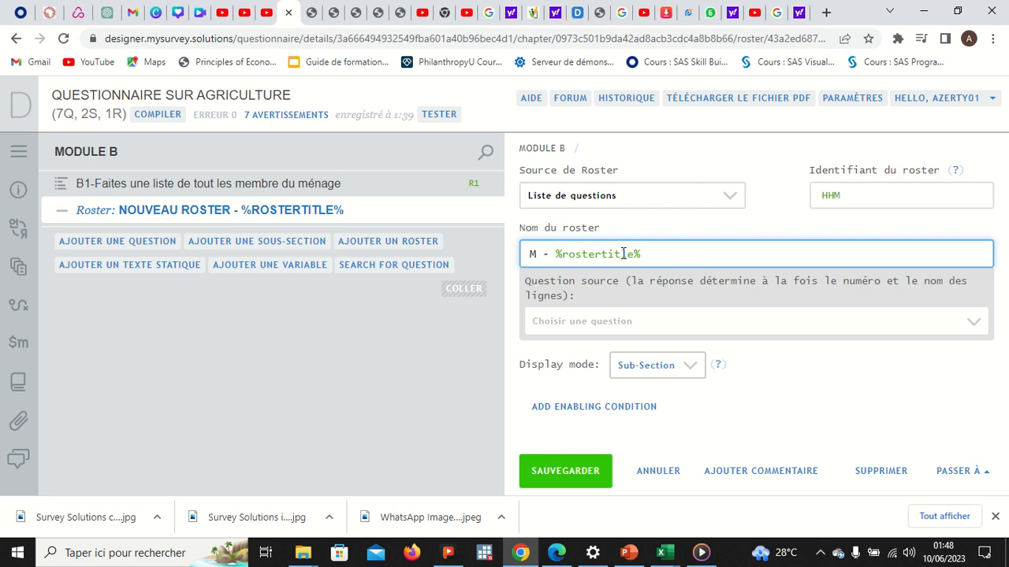
{"action": "type", "text": "RE D"}
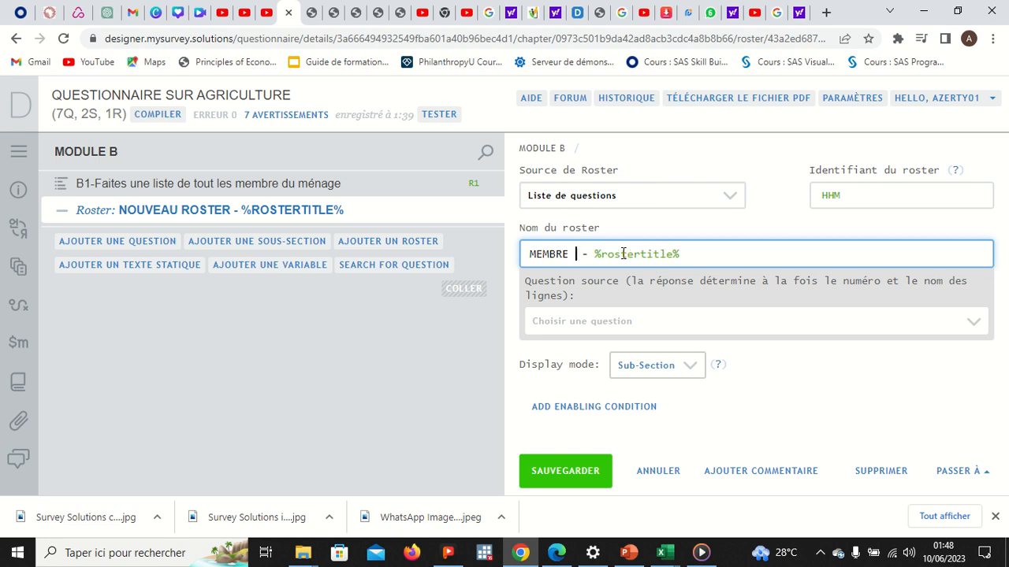
{"action": "type", "text": "U MENAGE"}
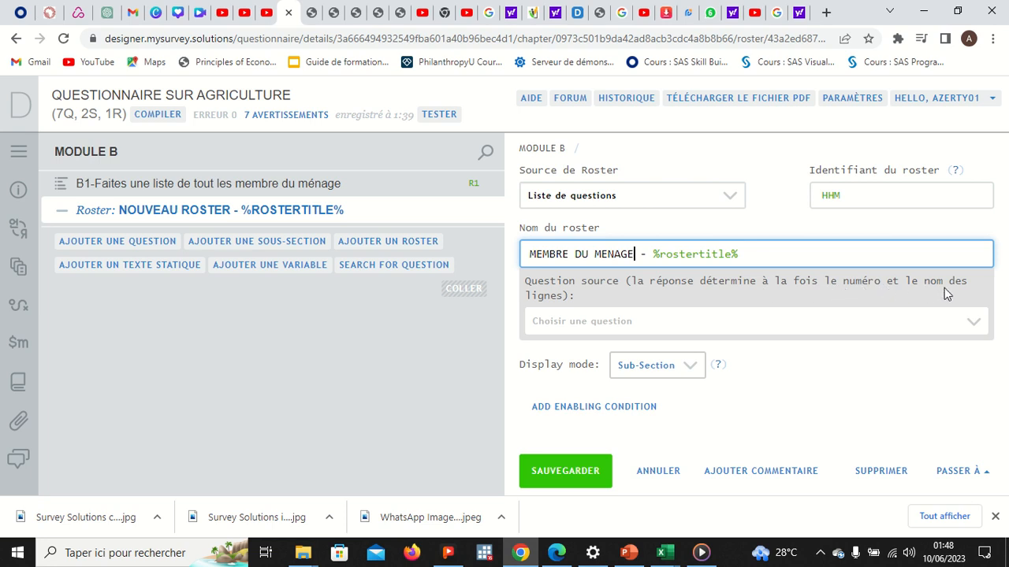
{"action": "left_click", "coordinate": [626, 323]}
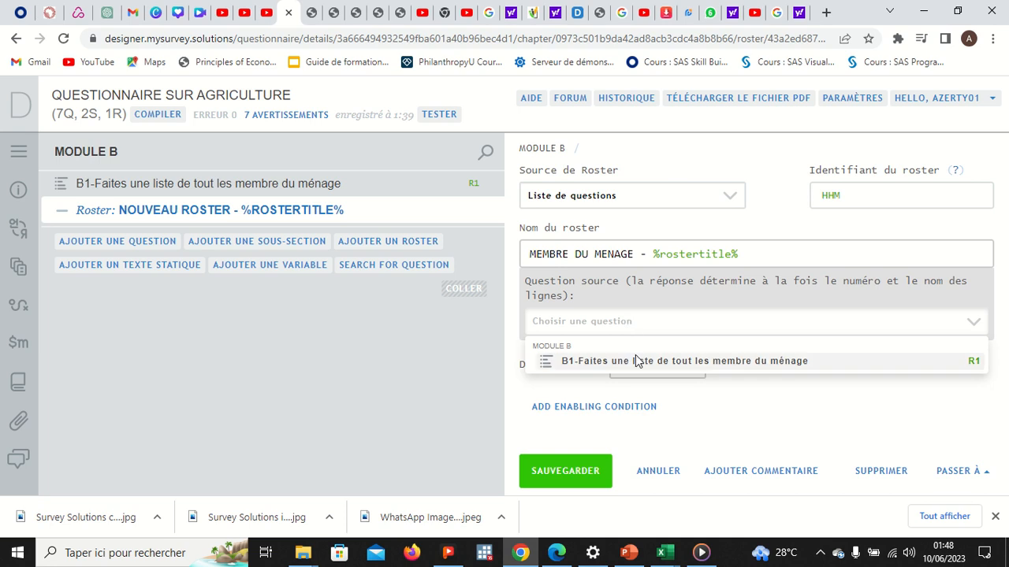
{"action": "left_click", "coordinate": [637, 362]}
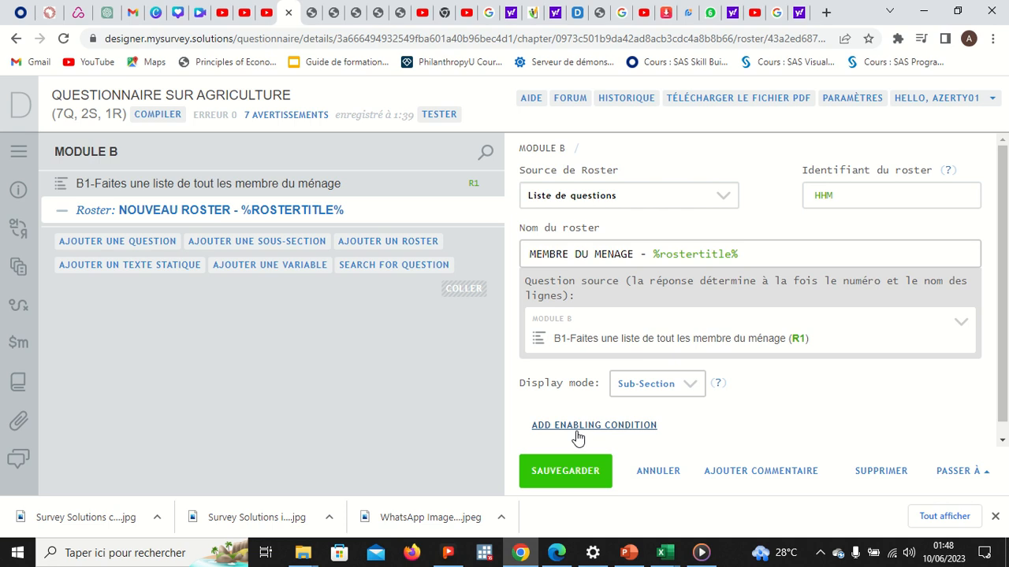
{"action": "left_click", "coordinate": [573, 470]}
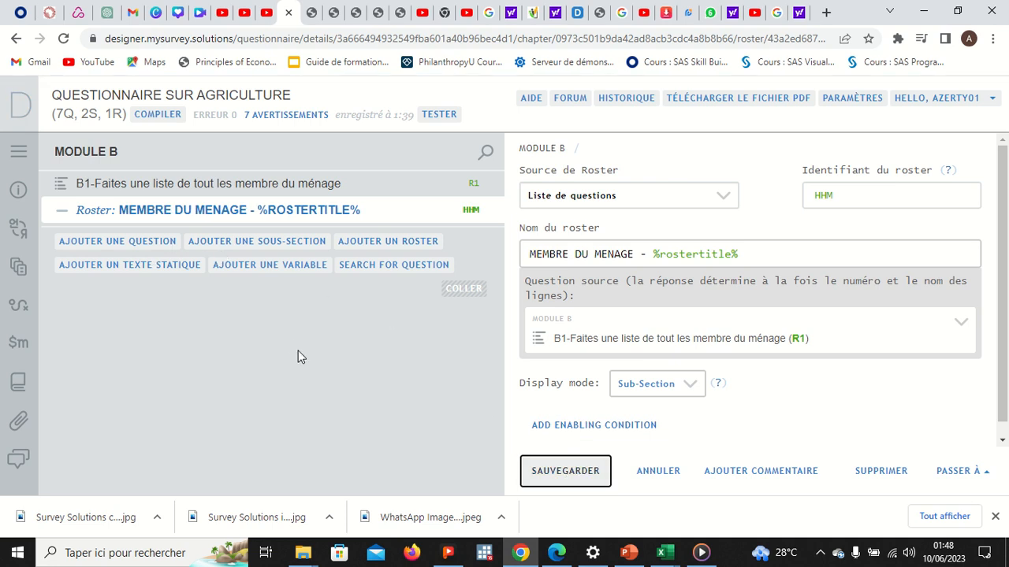
{"action": "left_click", "coordinate": [561, 556]}
Step: Scroll through Module B of the questionnaire PDF to the B2 question
{"action": "left_click", "coordinate": [421, 398]}
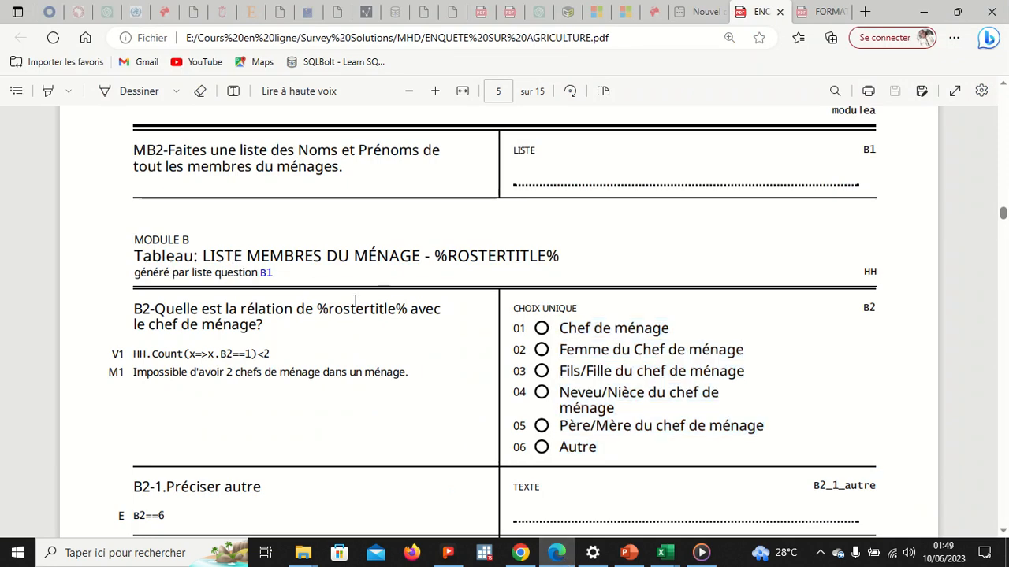
{"action": "scroll", "coordinate": [341, 312], "scroll_direction": "down", "scroll_amount": 1}
{"action": "scroll", "coordinate": [342, 312], "scroll_direction": "down", "scroll_amount": 1}
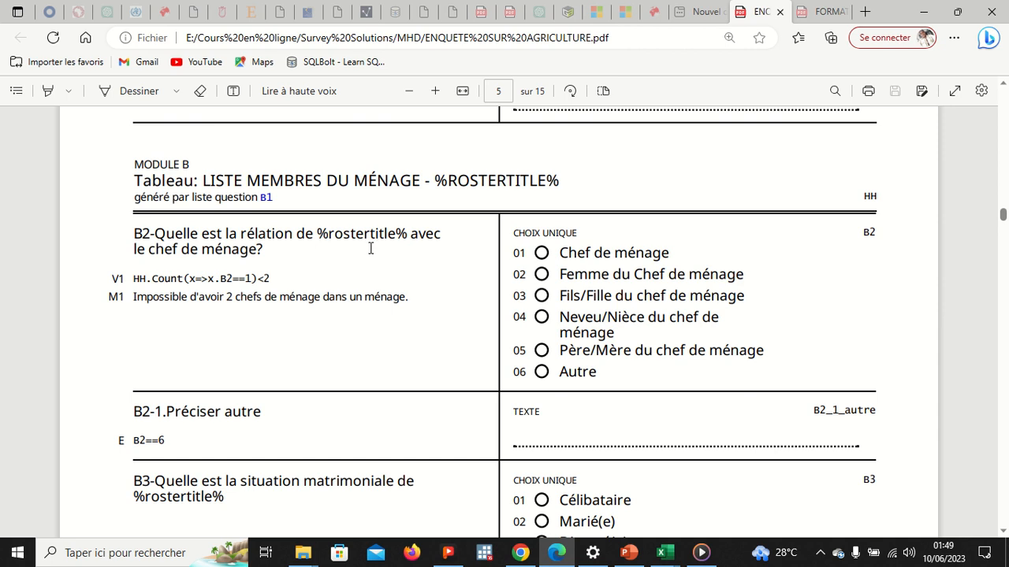
{"action": "scroll", "coordinate": [297, 347], "scroll_direction": "down", "scroll_amount": 1}
{"action": "scroll", "coordinate": [297, 347], "scroll_direction": "down", "scroll_amount": 1}
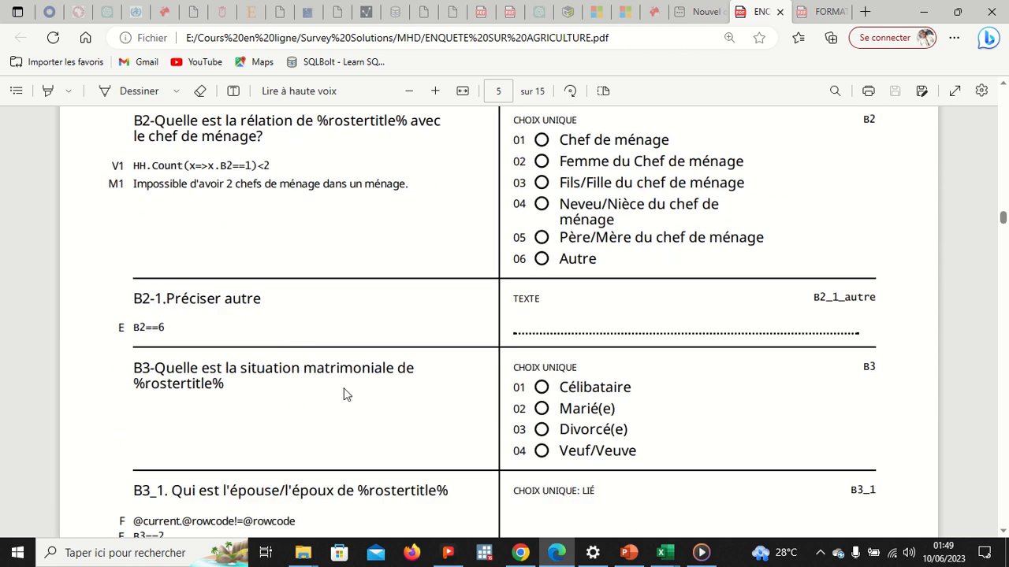
{"action": "scroll", "coordinate": [344, 394], "scroll_direction": "down", "scroll_amount": 2}
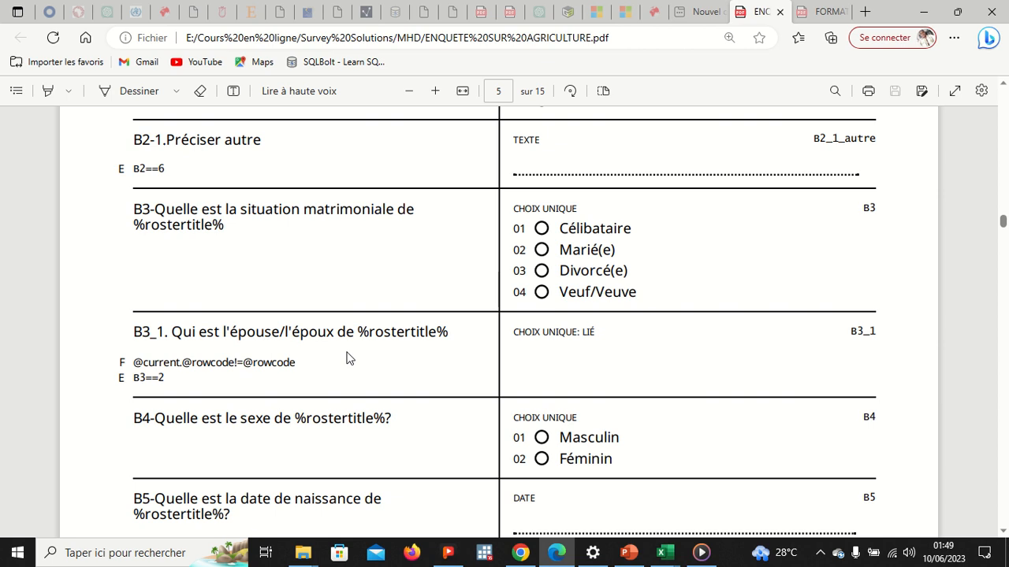
{"action": "scroll", "coordinate": [349, 355], "scroll_direction": "down", "scroll_amount": 2}
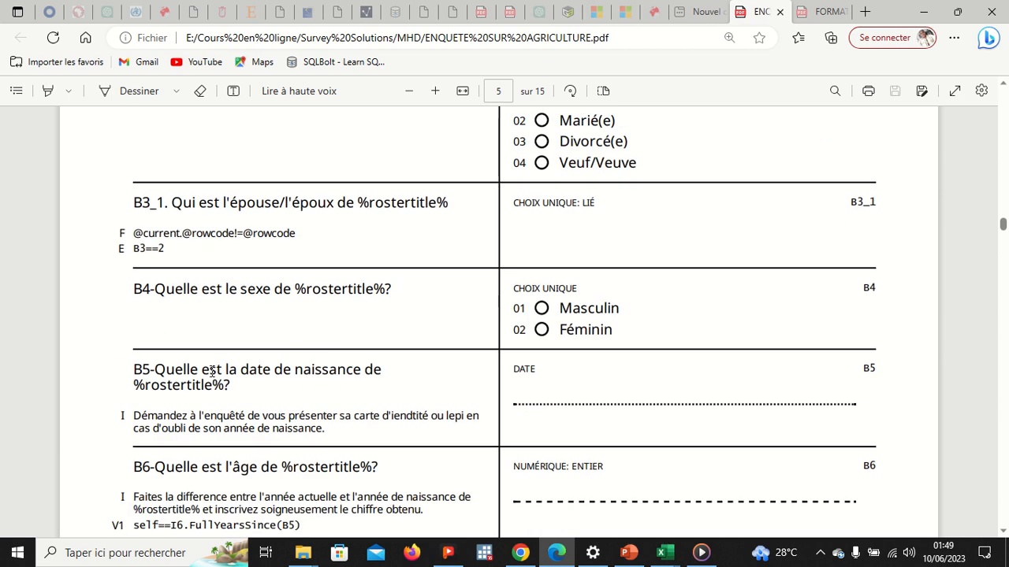
{"action": "scroll", "coordinate": [369, 383], "scroll_direction": "down", "scroll_amount": 1}
{"action": "scroll", "coordinate": [347, 371], "scroll_direction": "down", "scroll_amount": 1}
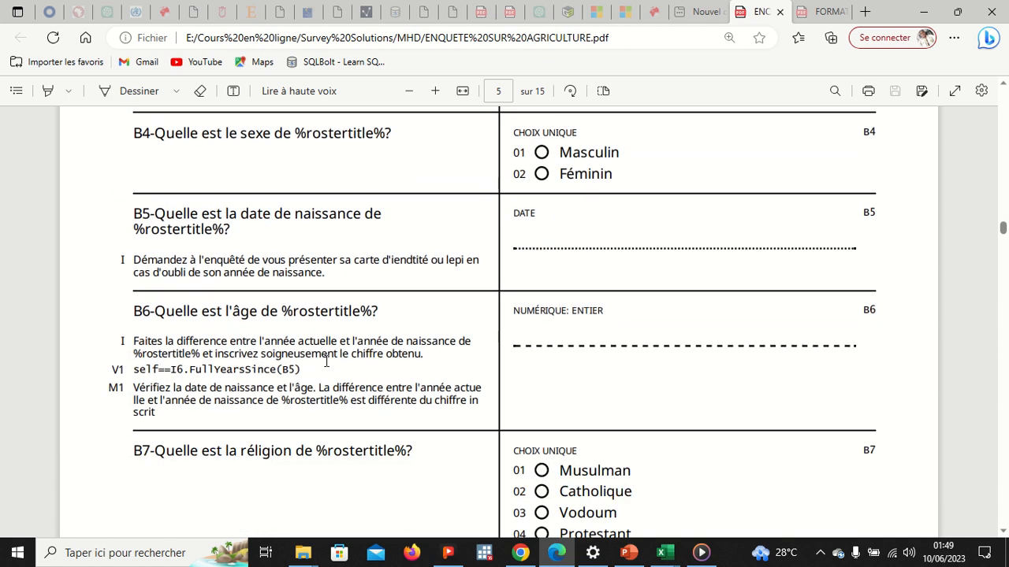
{"action": "scroll", "coordinate": [342, 364], "scroll_direction": "down", "scroll_amount": 2}
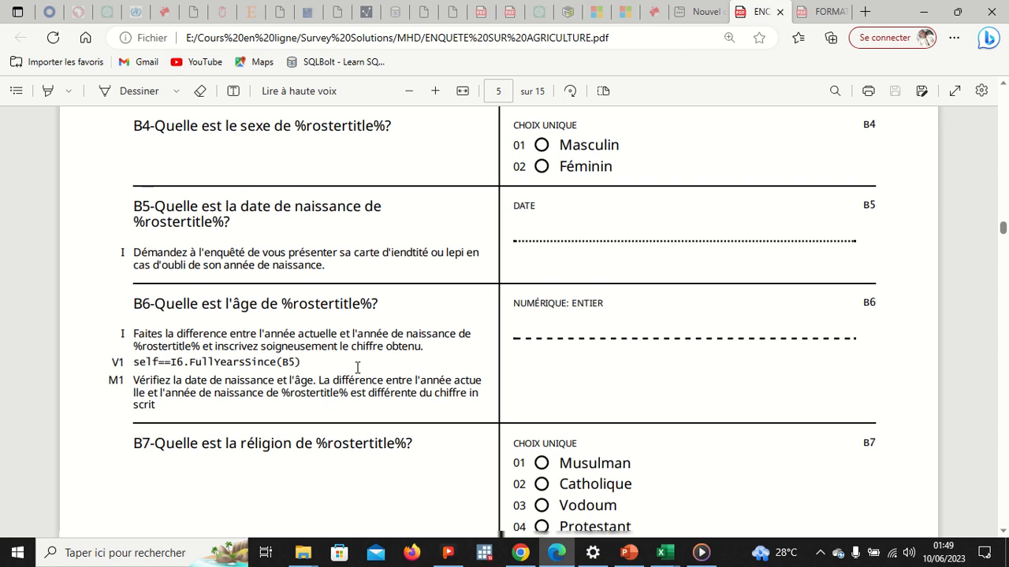
{"action": "scroll", "coordinate": [401, 372], "scroll_direction": "down", "scroll_amount": 3}
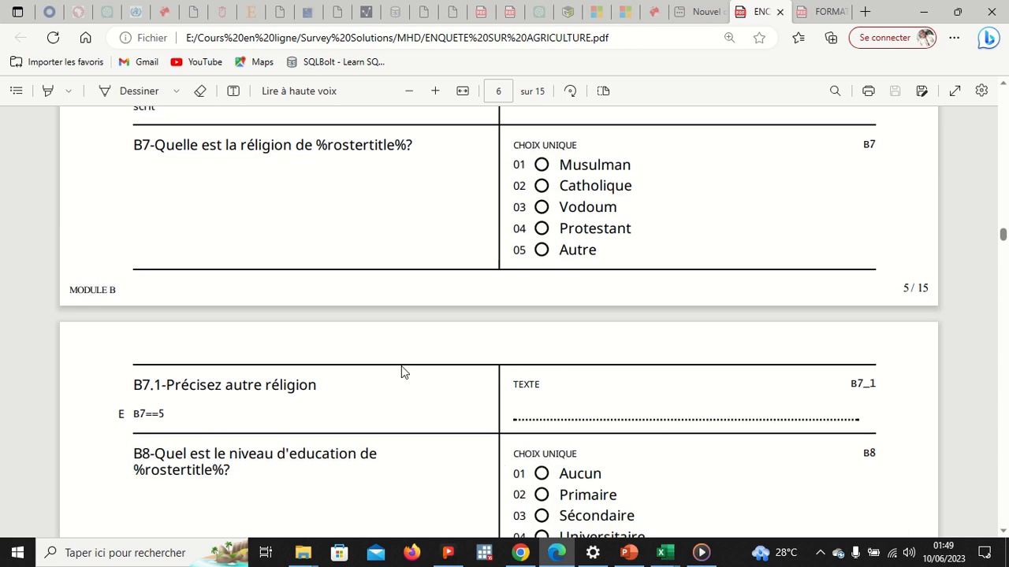
{"action": "scroll", "coordinate": [377, 398], "scroll_direction": "down", "scroll_amount": 3}
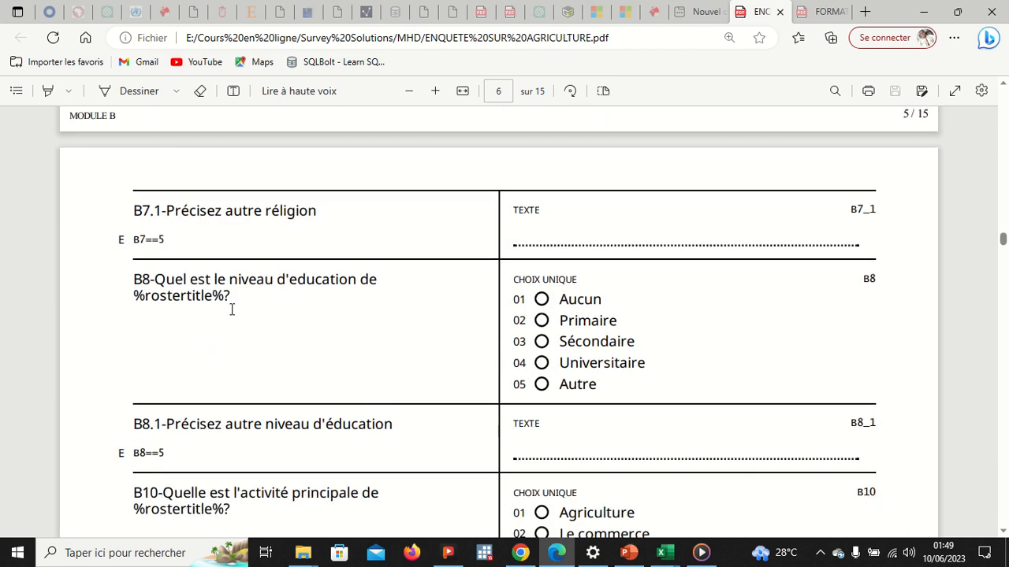
{"action": "scroll", "coordinate": [335, 471], "scroll_direction": "up", "scroll_amount": 15}
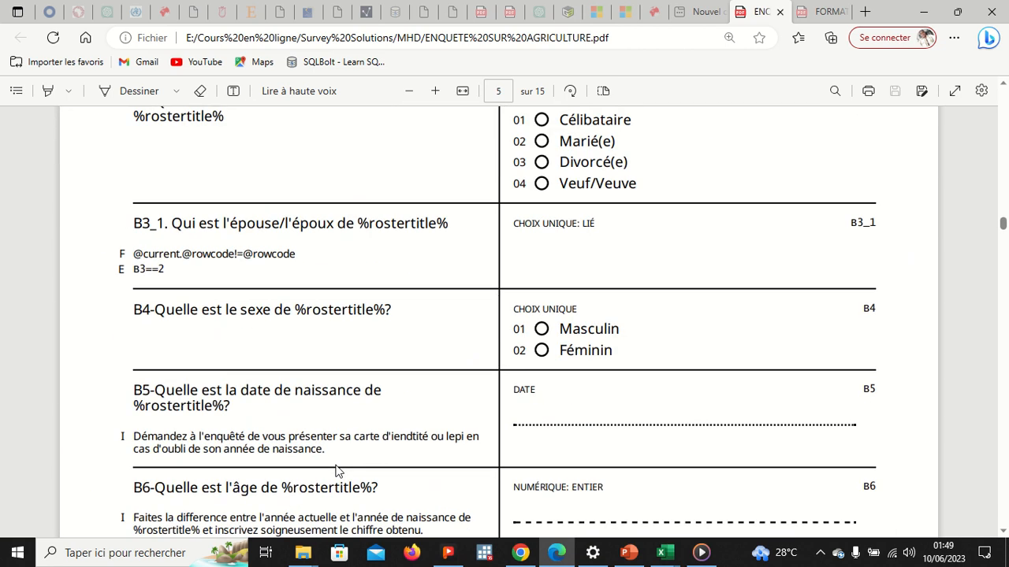
{"action": "scroll", "coordinate": [335, 470], "scroll_direction": "up", "scroll_amount": 3}
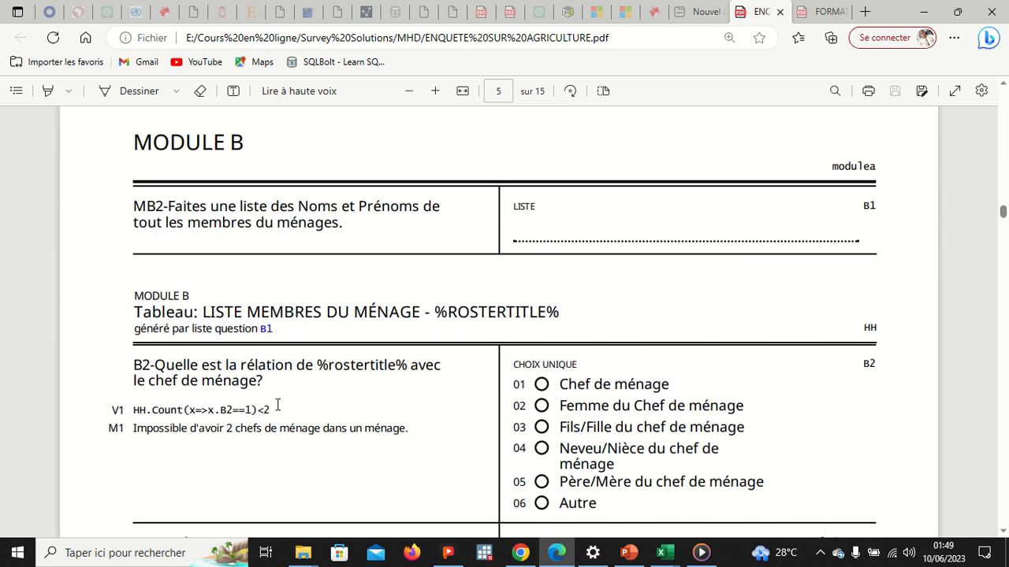
Step: Select and copy the full B2 relation-to-household-head question text
{"action": "mouse_move", "coordinate": [269, 387]}
{"action": "left_mouse_down"}
{"action": "mouse_move", "coordinate": [158, 368]}
{"action": "mouse_move", "coordinate": [135, 376]}
{"action": "mouse_move", "coordinate": [272, 383]}
{"action": "left_mouse_up"}
{"action": "left_click", "coordinate": [135, 370]}
{"action": "left_click", "coordinate": [136, 365]}
{"action": "left_click_drag", "start_coordinate": [136, 365], "coordinate": [277, 383]}
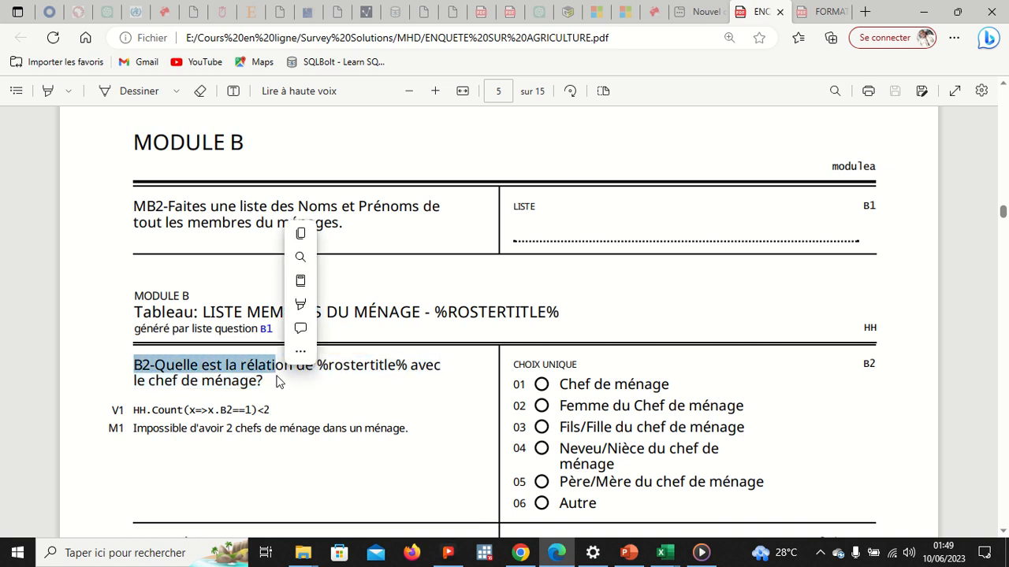
{"action": "left_click", "coordinate": [142, 365]}
{"action": "left_click_drag", "start_coordinate": [137, 364], "coordinate": [286, 391]}
{"action": "left_click", "coordinate": [312, 267]}
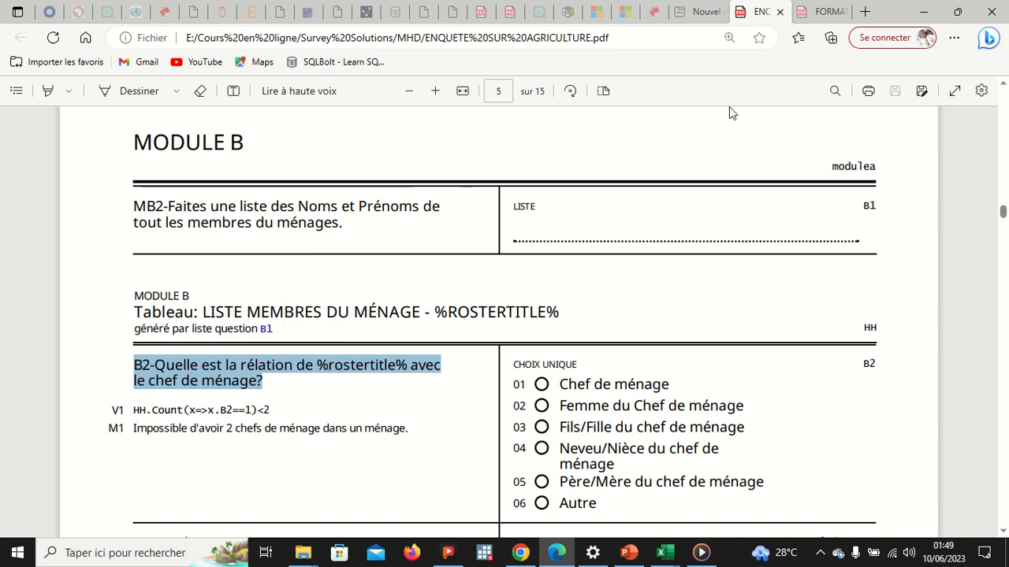
{"action": "left_click", "coordinate": [923, 12]}
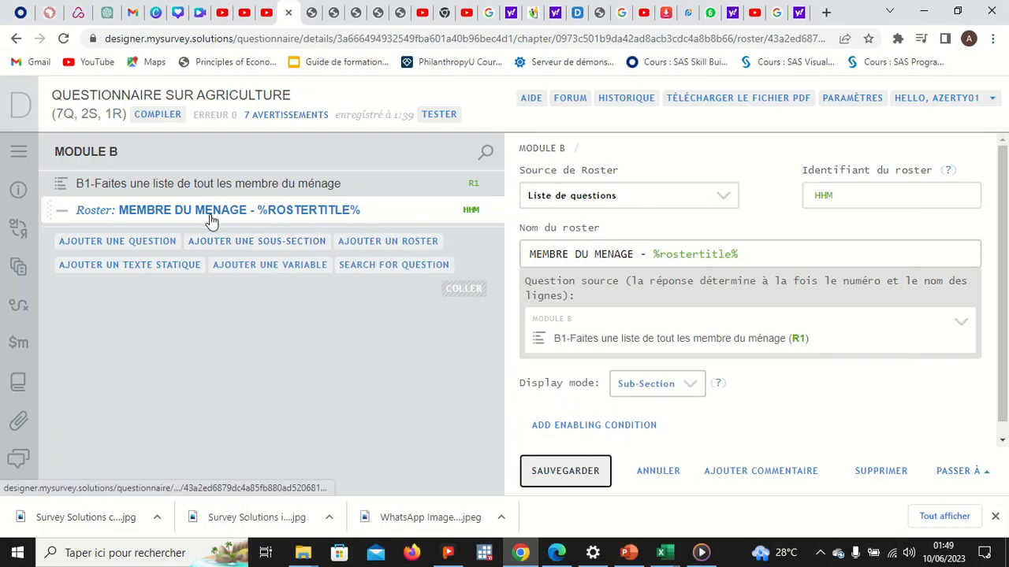
Step: Add a question inside roster HHM, then delete that blank question with Supprimer
{"action": "left_click", "coordinate": [119, 250]}
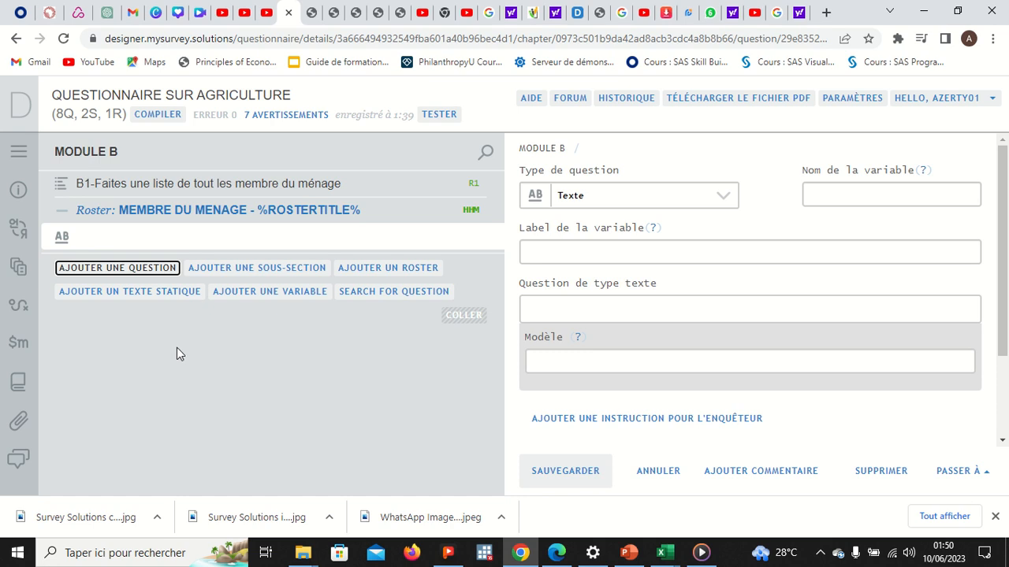
{"action": "right_click", "coordinate": [163, 241]}
{"action": "left_click", "coordinate": [212, 384]}
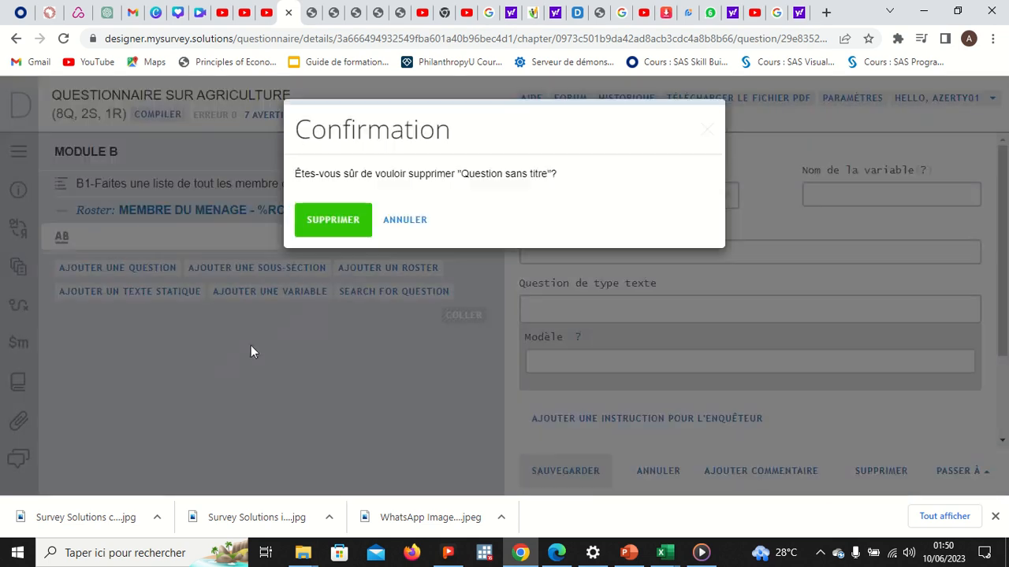
{"action": "left_click", "coordinate": [332, 220]}
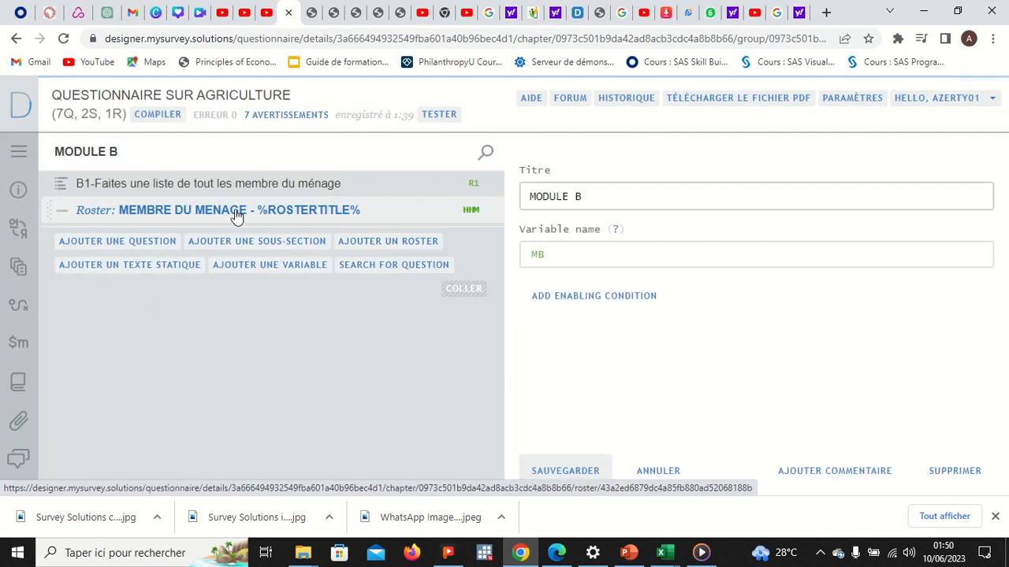
Step: Add single-answer categorical question B2 to roster HHM with pasted relation text, label RELATION, and save
{"action": "right_click", "coordinate": [228, 218]}
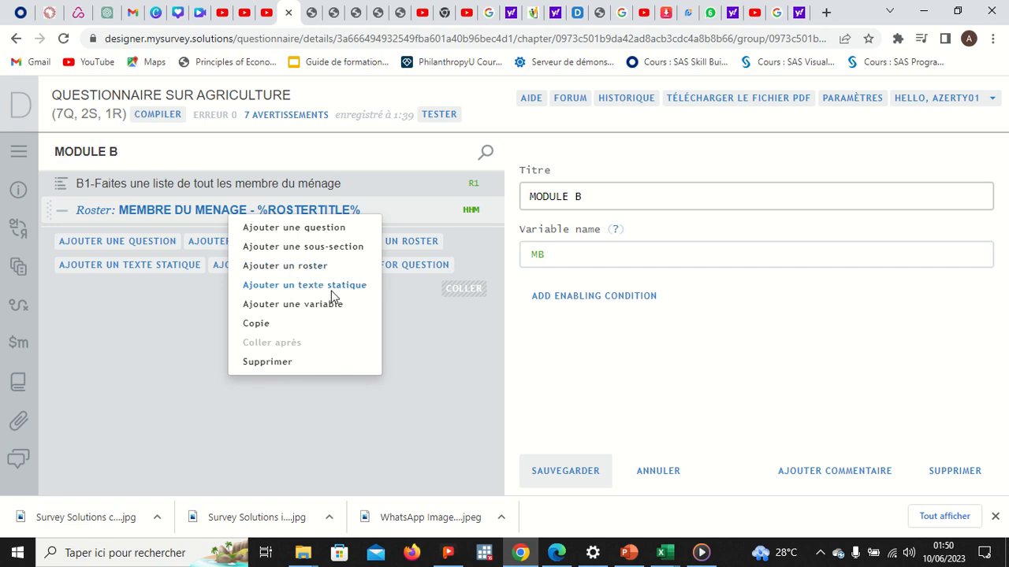
{"action": "left_click", "coordinate": [272, 229]}
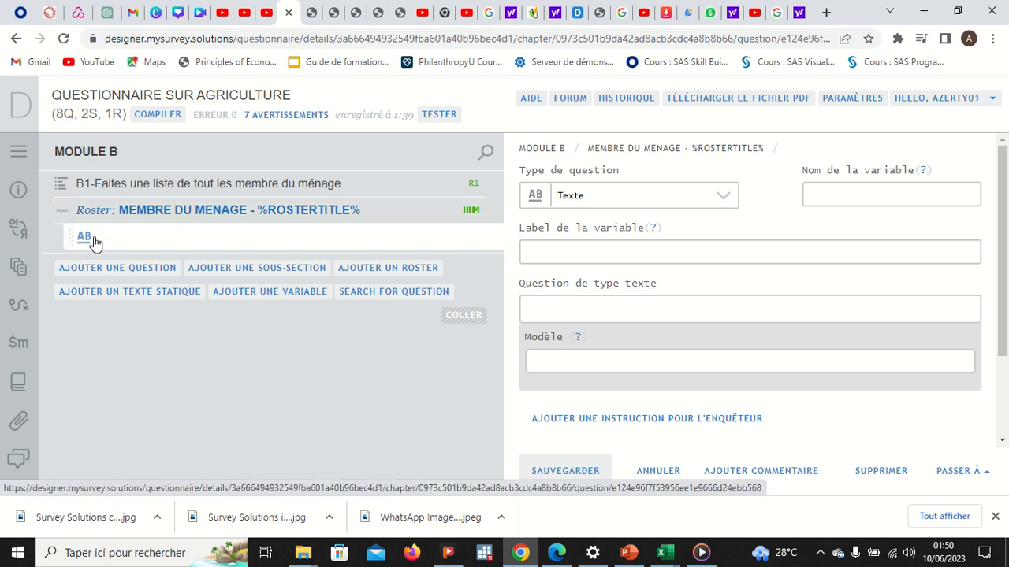
{"action": "left_click", "coordinate": [635, 206]}
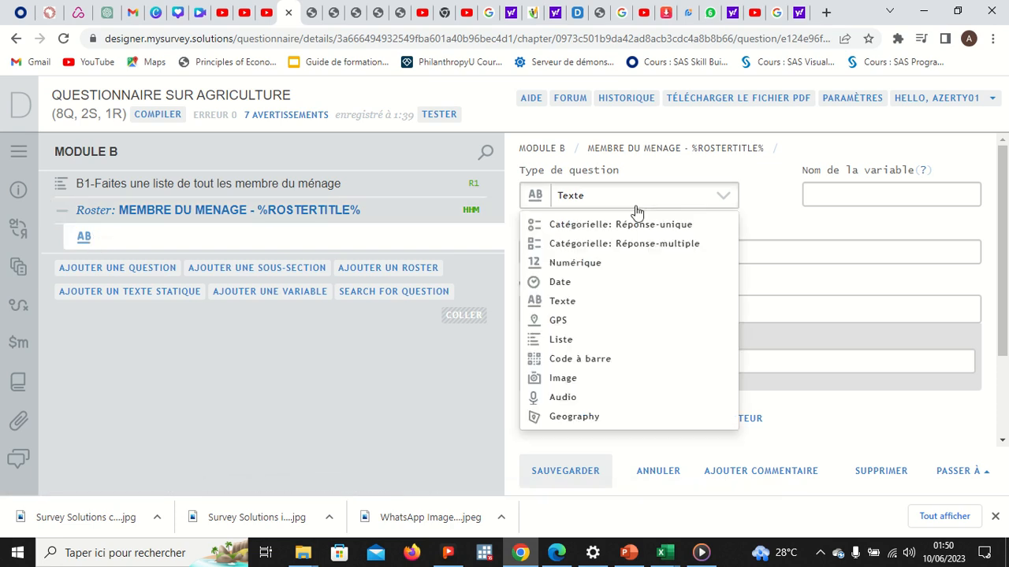
{"action": "left_click", "coordinate": [644, 226]}
{"action": "left_click", "coordinate": [818, 198]}
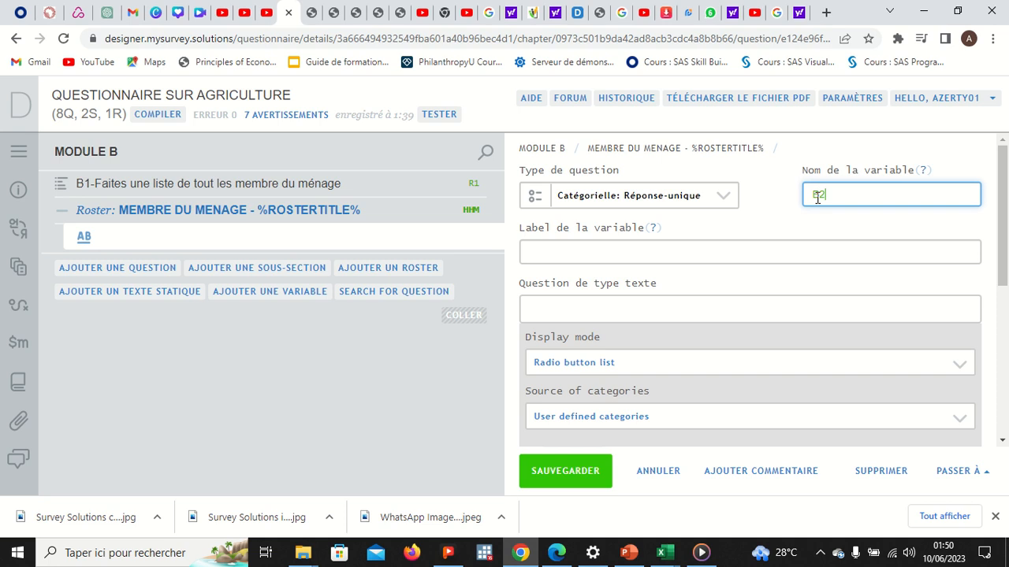
{"action": "left_click", "coordinate": [603, 253]}
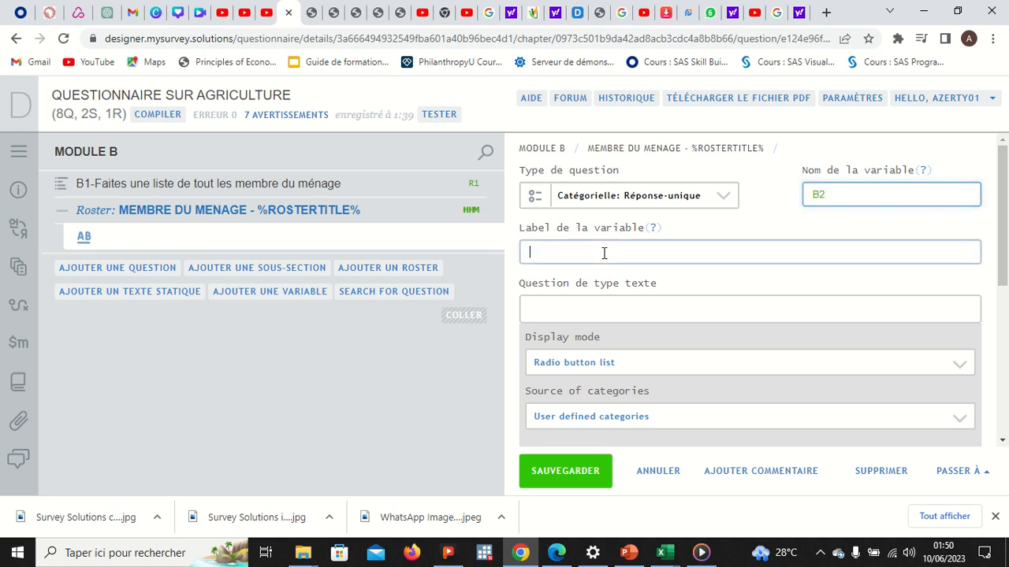
{"action": "left_click", "coordinate": [592, 303]}
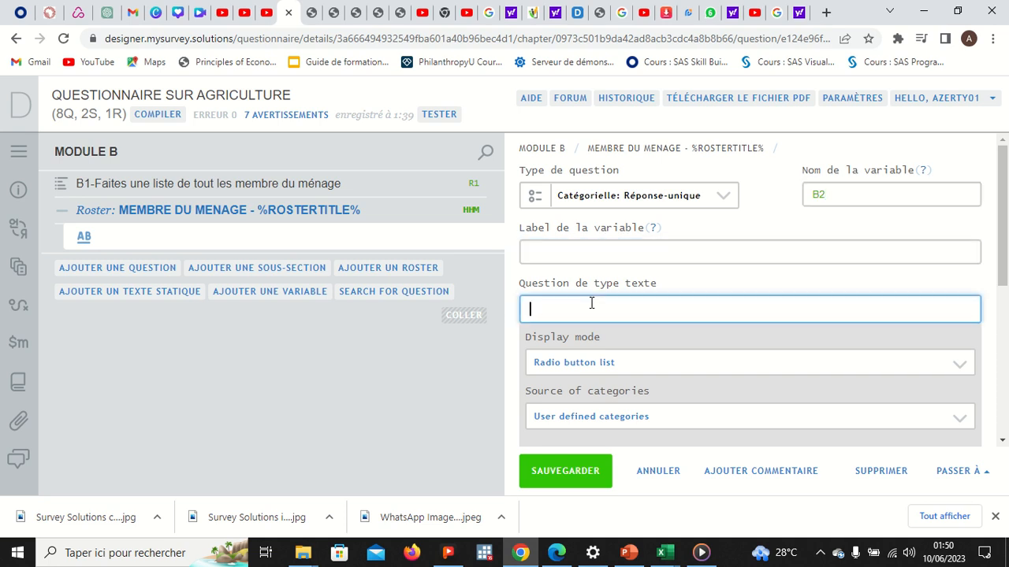
{"action": "key", "text": "ctrl+v"}
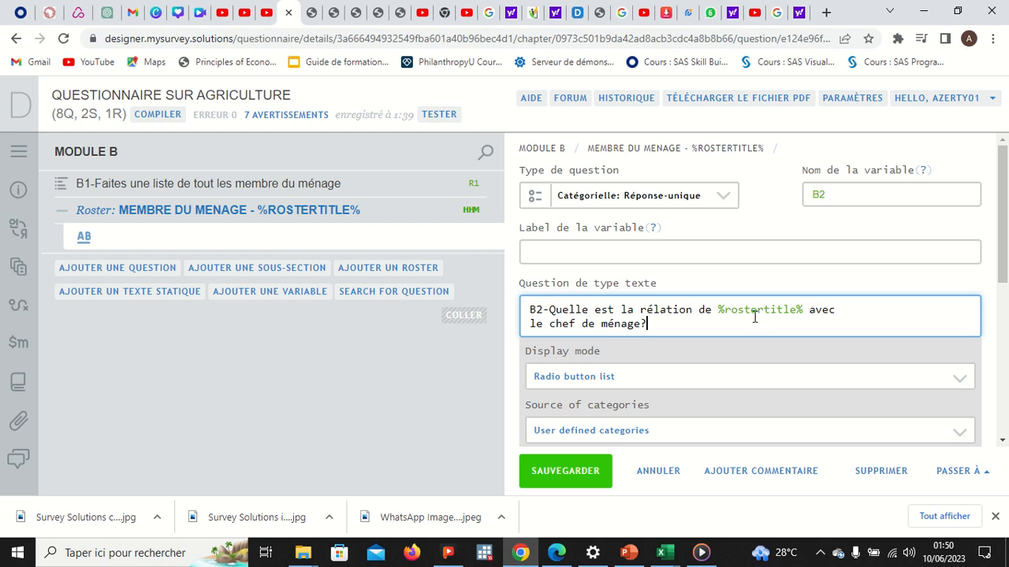
{"action": "left_click", "coordinate": [633, 249]}
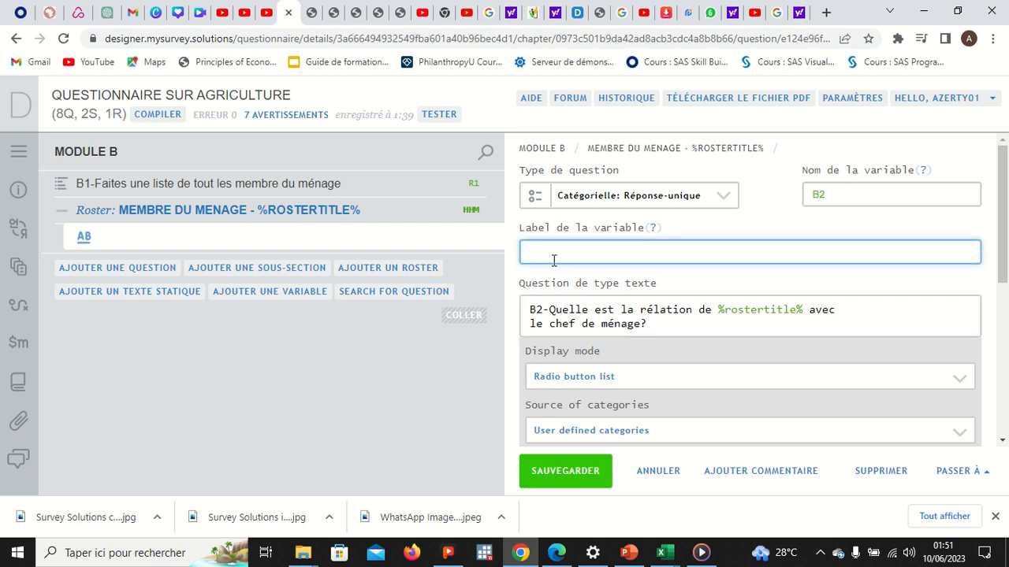
{"action": "type", "text": "REM"}
{"action": "type", "text": "LATION"}
{"action": "left_click", "coordinate": [576, 471]}
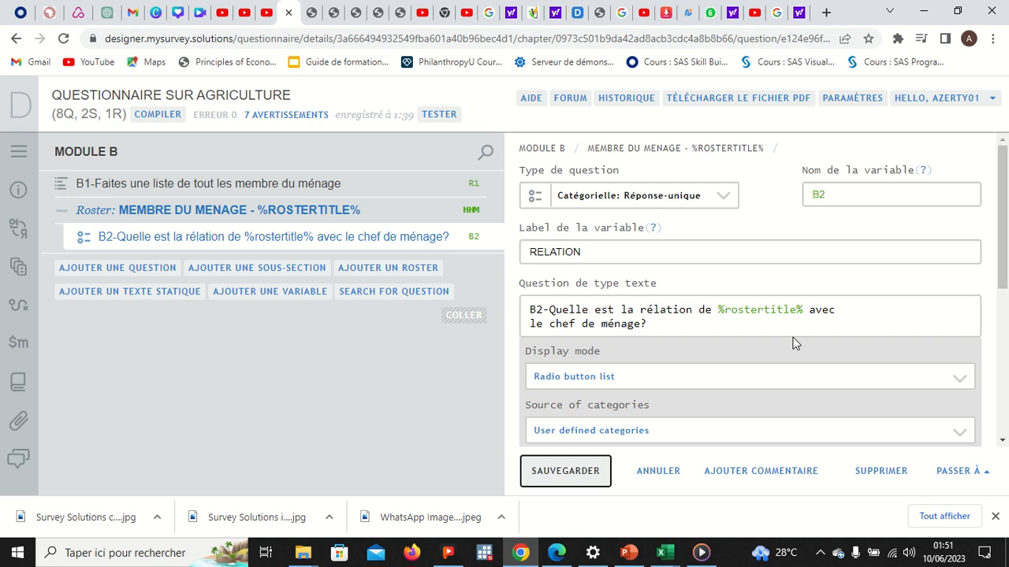
Step: Examine the %rostertitle% placeholder in the MEMBRE DU MENAGE roster name, alternating with B2's settings
{"action": "left_click", "coordinate": [289, 213]}
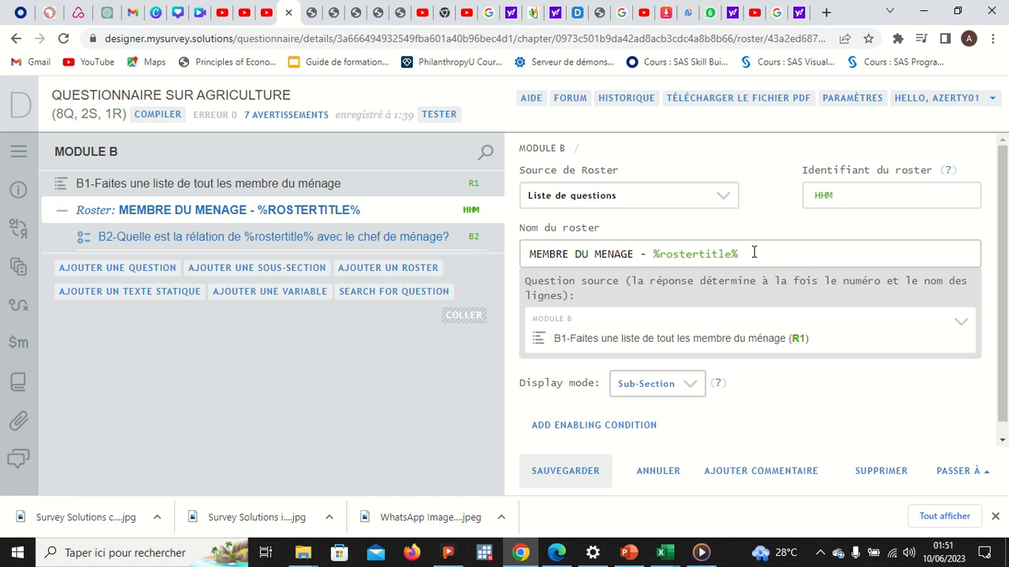
{"action": "left_click_drag", "start_coordinate": [752, 252], "coordinate": [647, 254]}
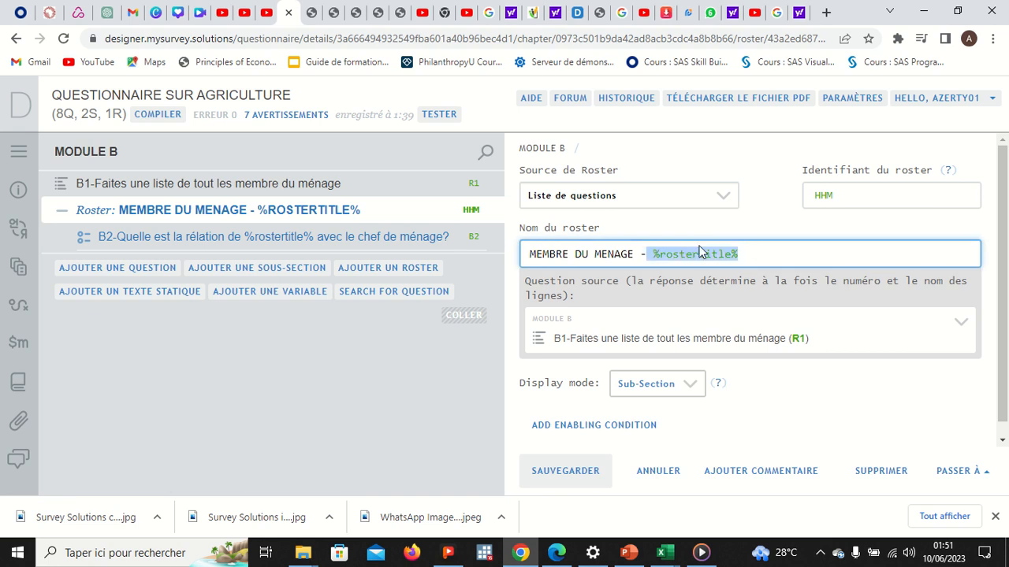
{"action": "left_click", "coordinate": [774, 252]}
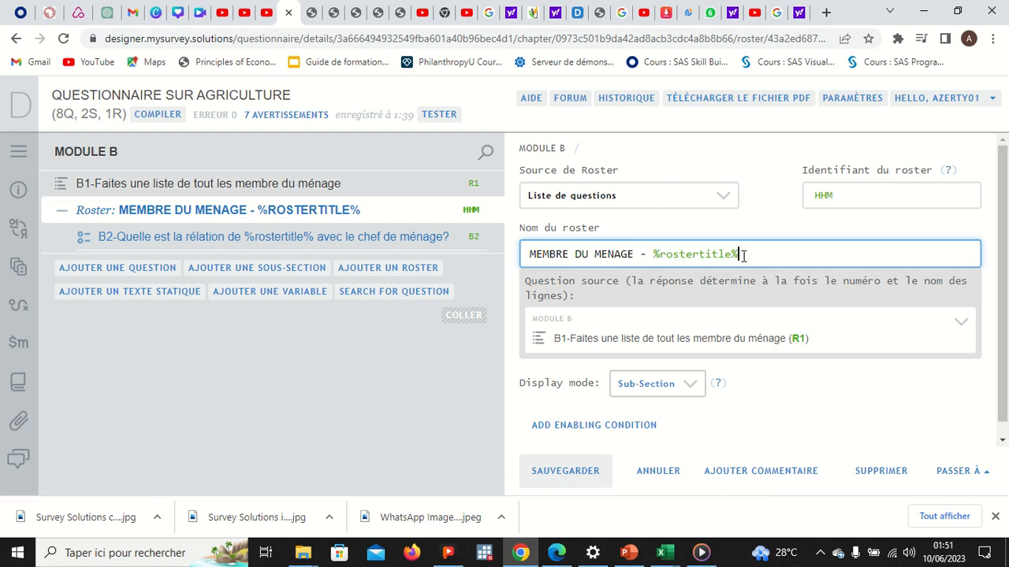
{"action": "left_click_drag", "start_coordinate": [743, 255], "coordinate": [653, 254]}
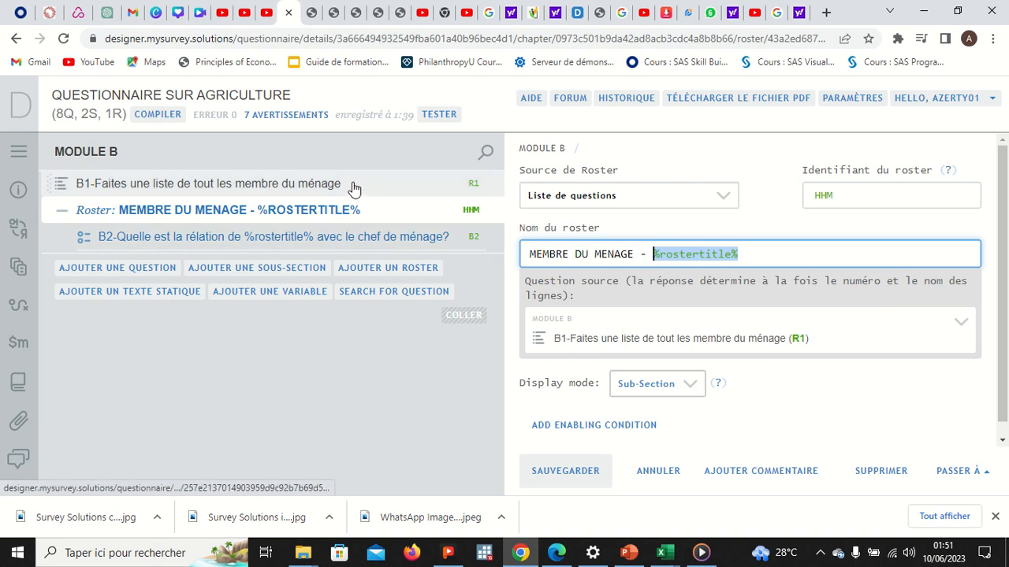
{"action": "left_click", "coordinate": [744, 253]}
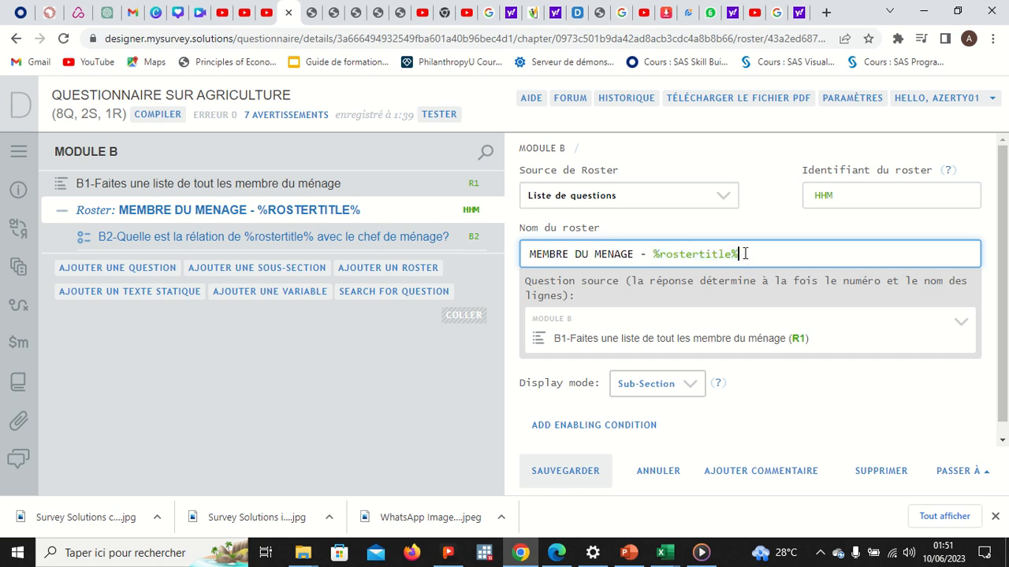
{"action": "left_click", "coordinate": [383, 239]}
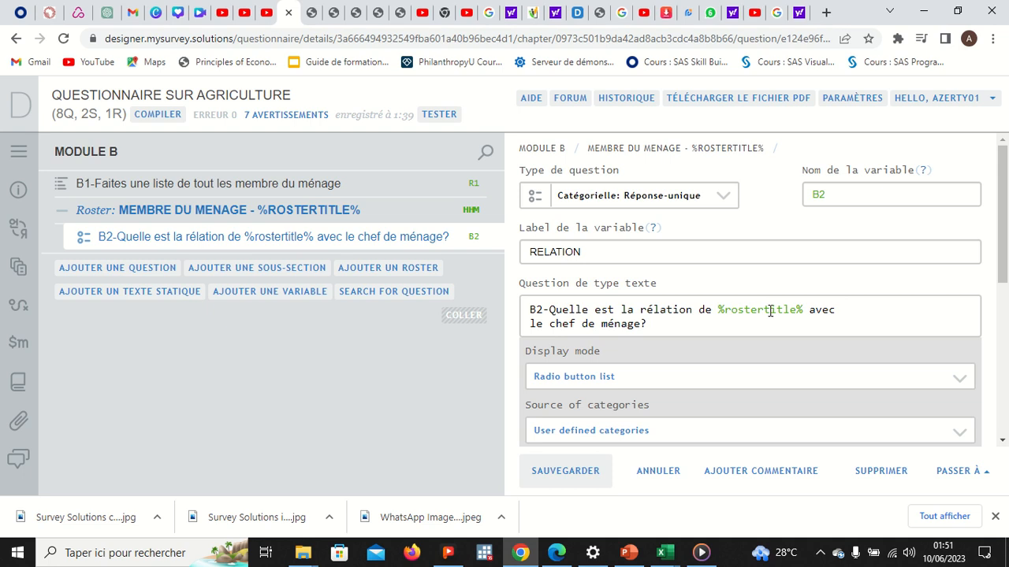
{"action": "left_click", "coordinate": [331, 219]}
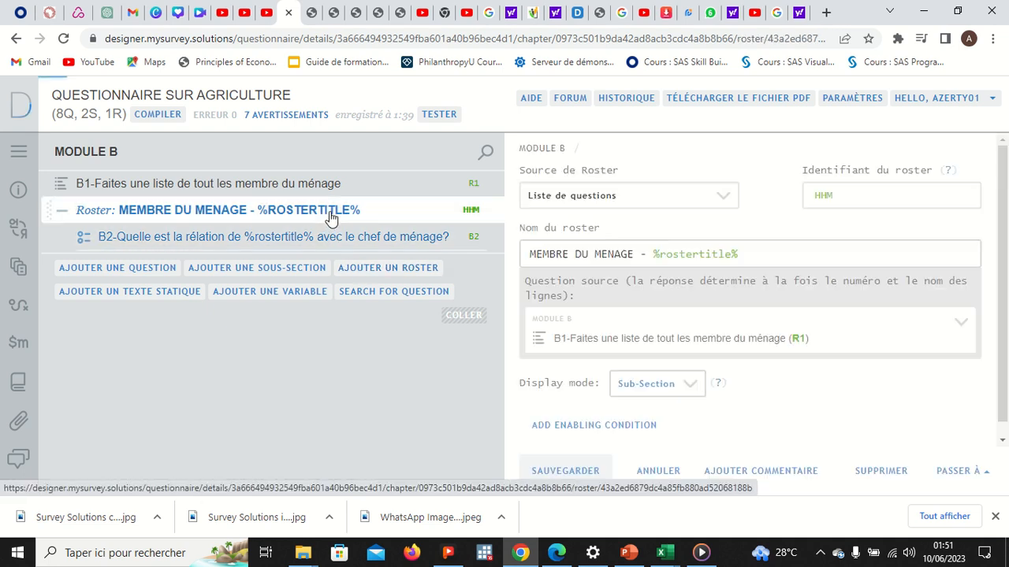
{"action": "left_click_drag", "start_coordinate": [750, 253], "coordinate": [645, 256]}
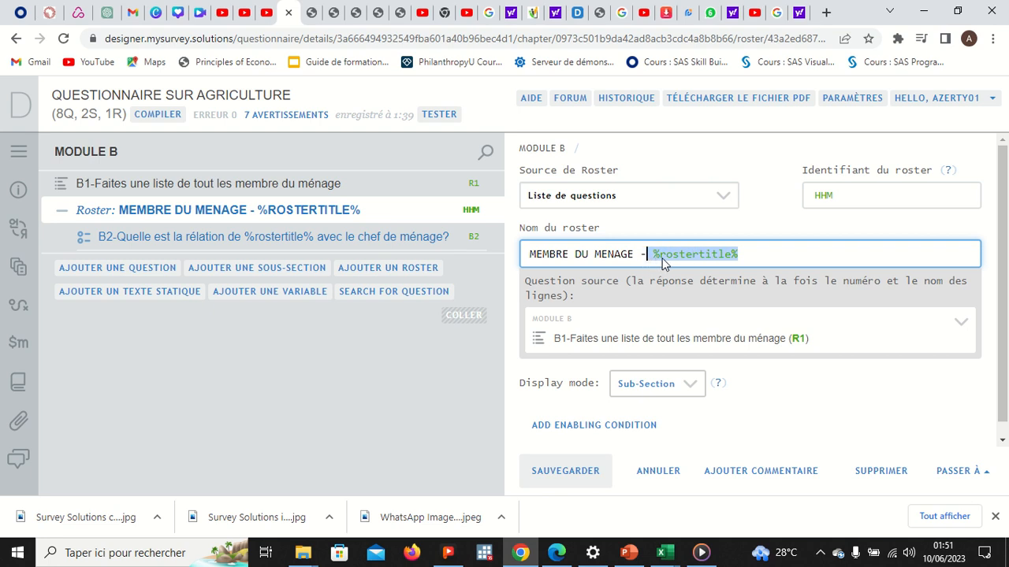
{"action": "left_click", "coordinate": [747, 255]}
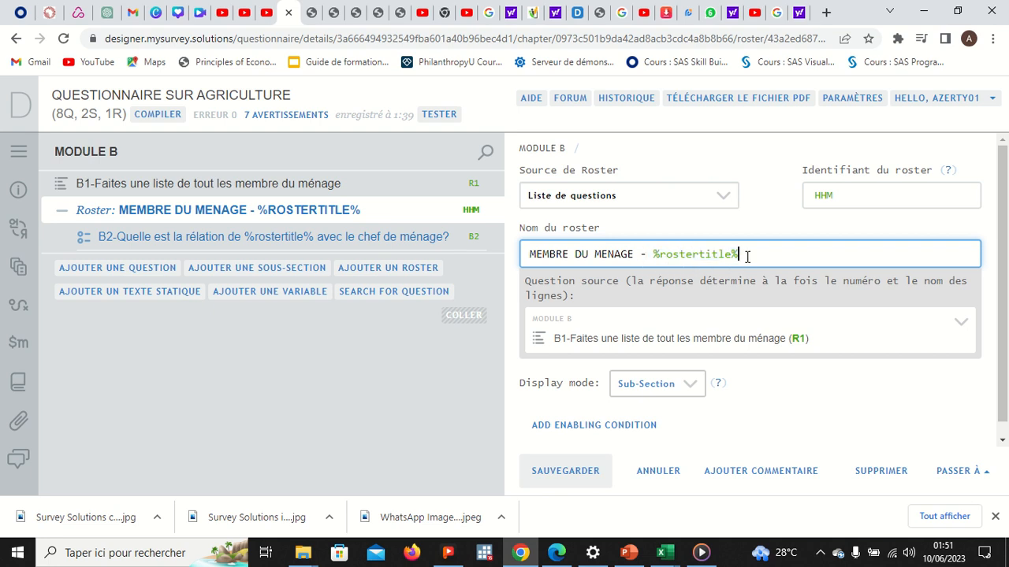
{"action": "left_click", "coordinate": [404, 238]}
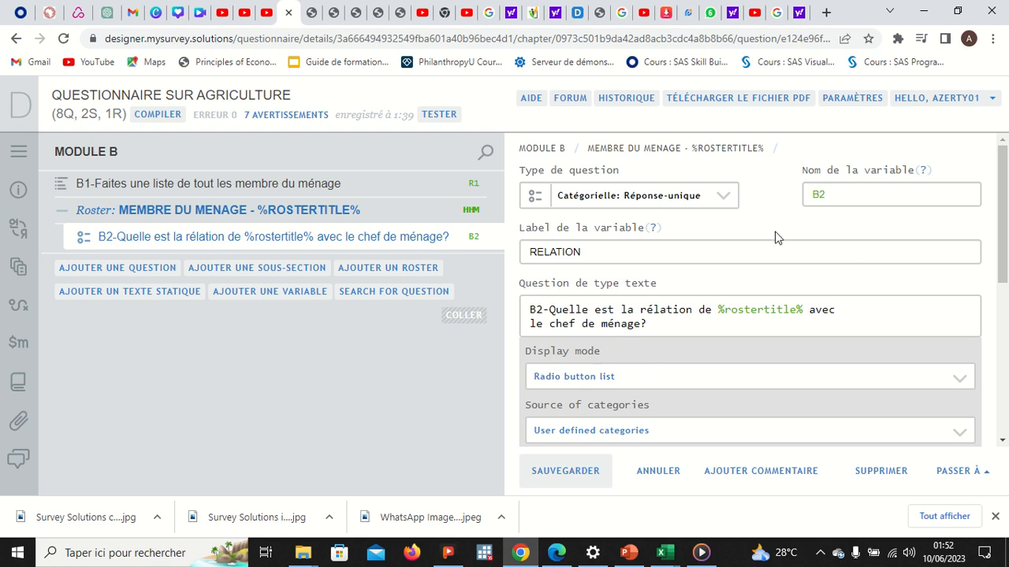
Step: Try a category with value 1 and title 'C' in B2, then remove it again
{"action": "left_click", "coordinate": [638, 251]}
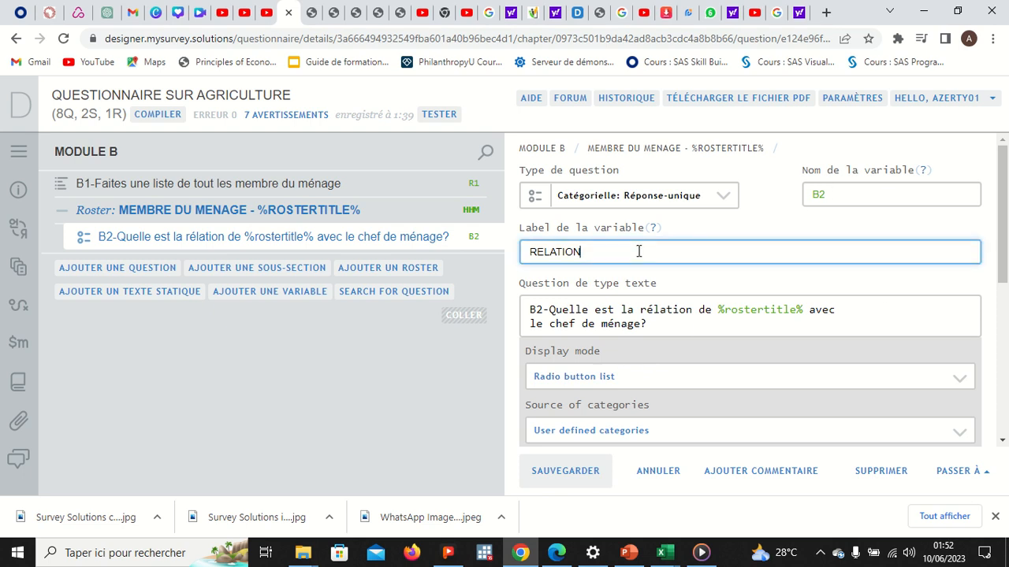
{"action": "left_click", "coordinate": [489, 400]}
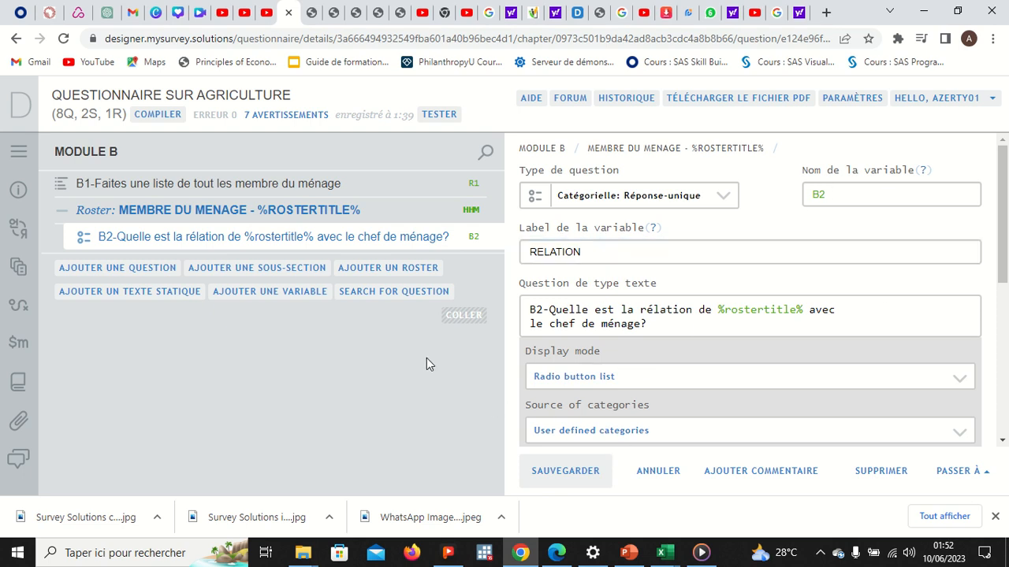
{"action": "scroll", "coordinate": [689, 369], "scroll_direction": "down", "scroll_amount": 5}
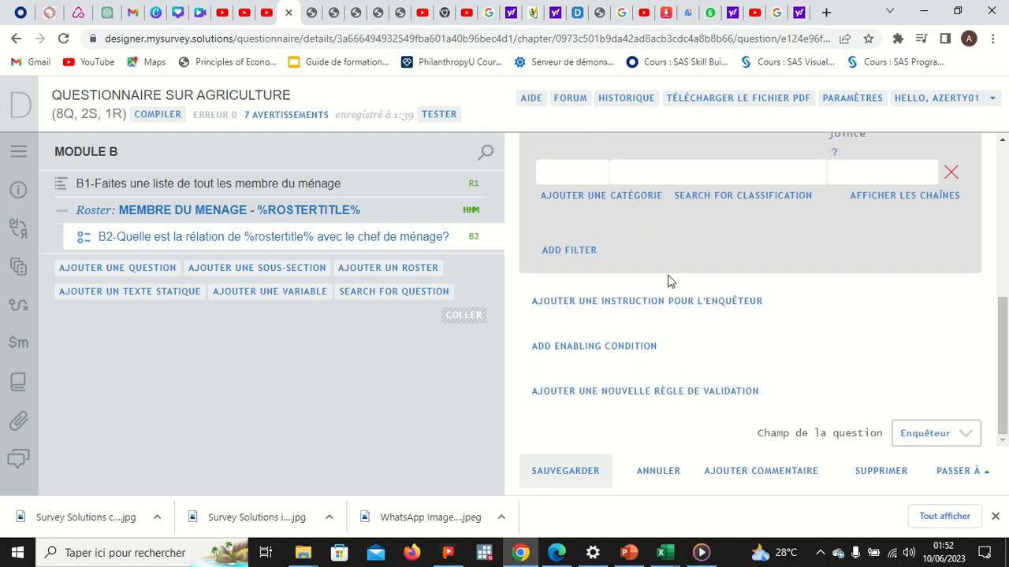
{"action": "scroll", "coordinate": [668, 281], "scroll_direction": "up", "scroll_amount": 2}
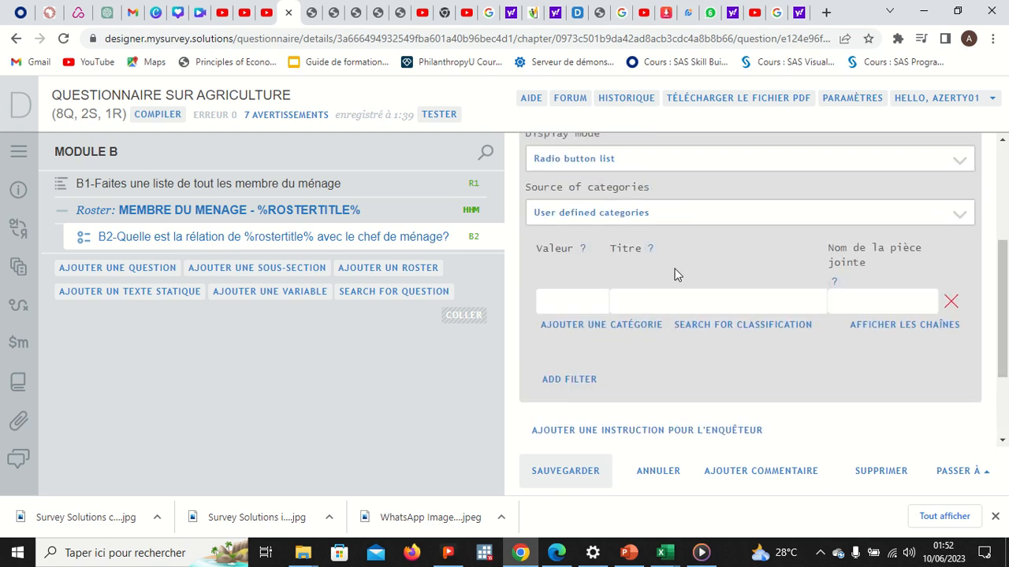
{"action": "scroll", "coordinate": [572, 248], "scroll_direction": "up", "scroll_amount": 2}
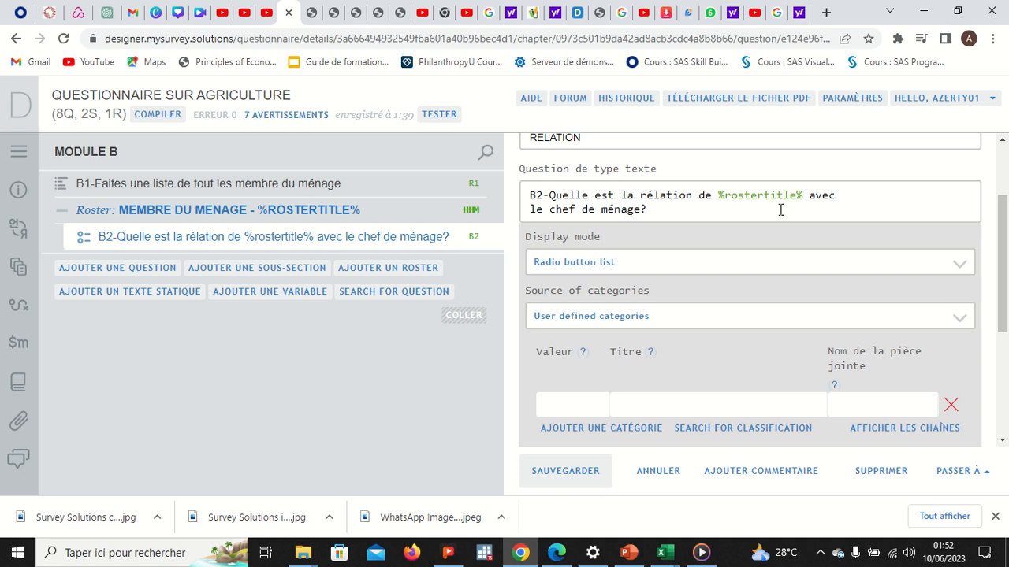
{"action": "left_click", "coordinate": [573, 403]}
{"action": "type", "text": "1"}
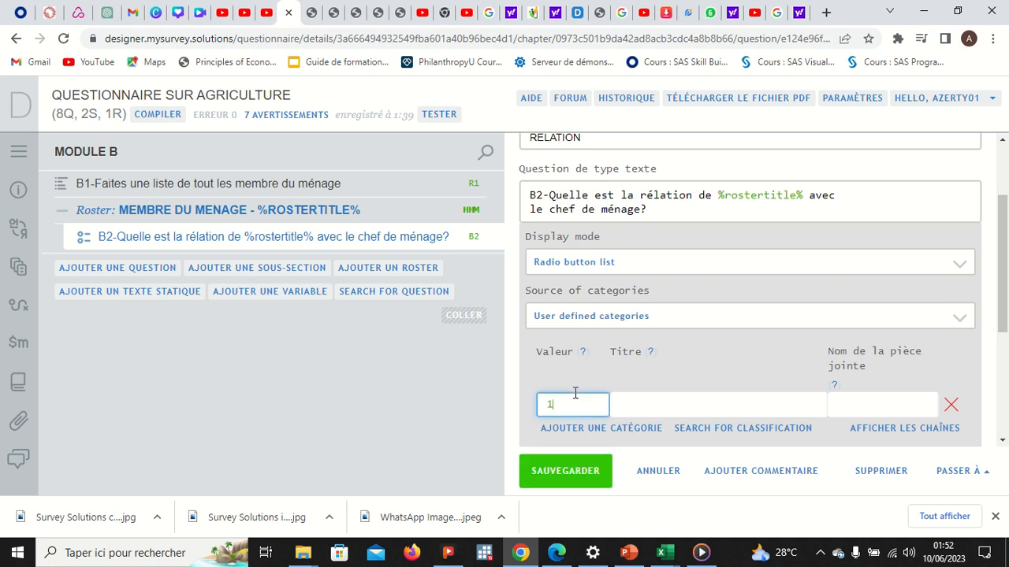
{"action": "left_click", "coordinate": [628, 404]}
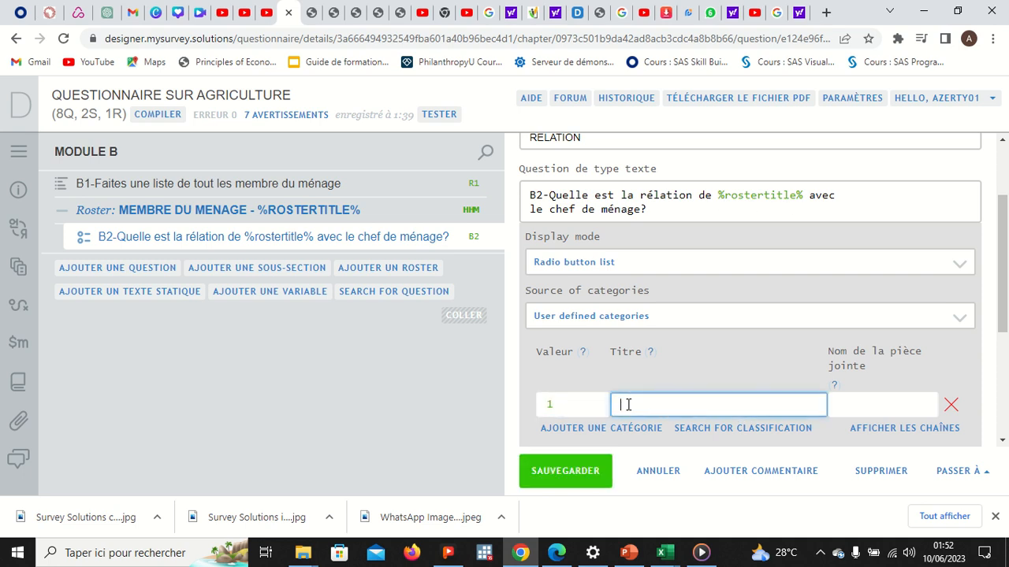
{"action": "type", "text": "C"}
{"action": "left_click", "coordinate": [950, 404]}
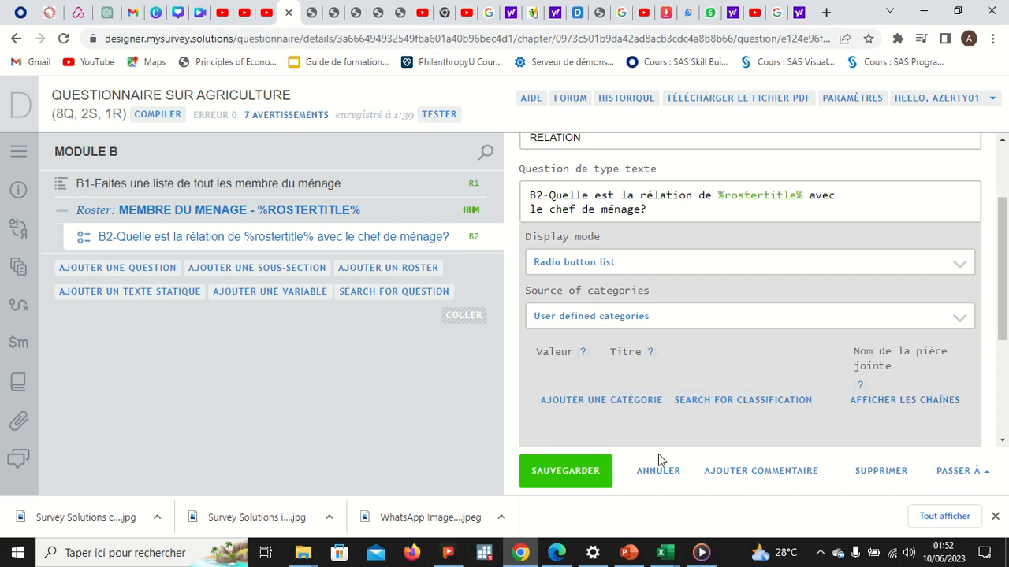
{"action": "left_click", "coordinate": [665, 553]}
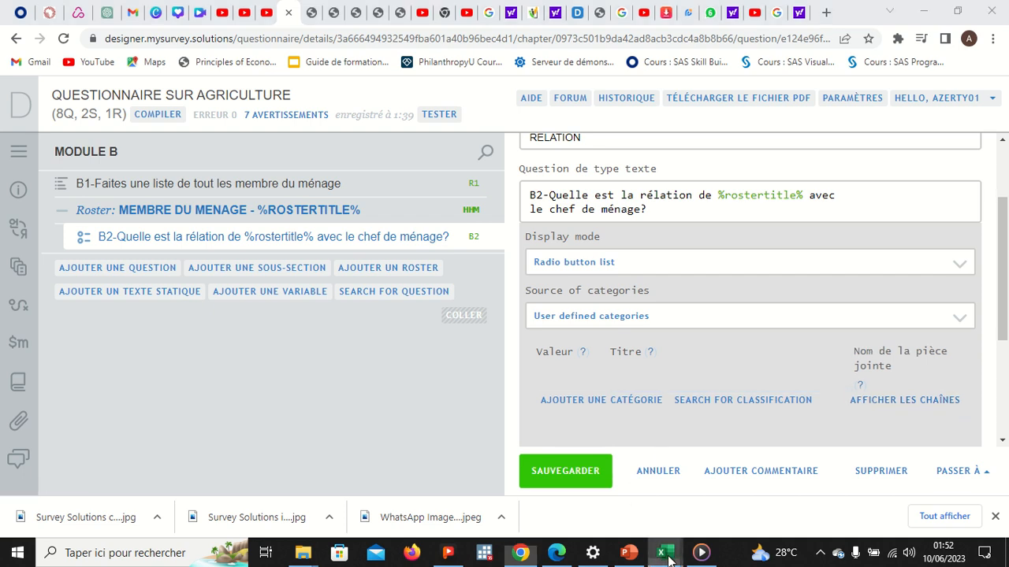
{"action": "left_click", "coordinate": [556, 552]}
Step: Bring the CASCADE1 Excel workbook to the front and select cells in column F
{"action": "left_click", "coordinate": [696, 368]}
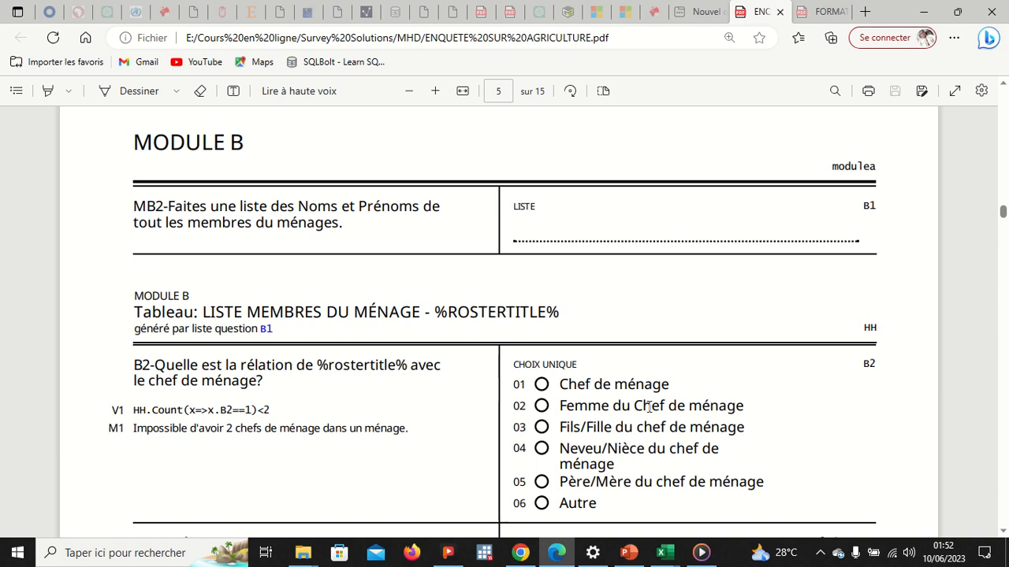
{"action": "left_click", "coordinate": [666, 552]}
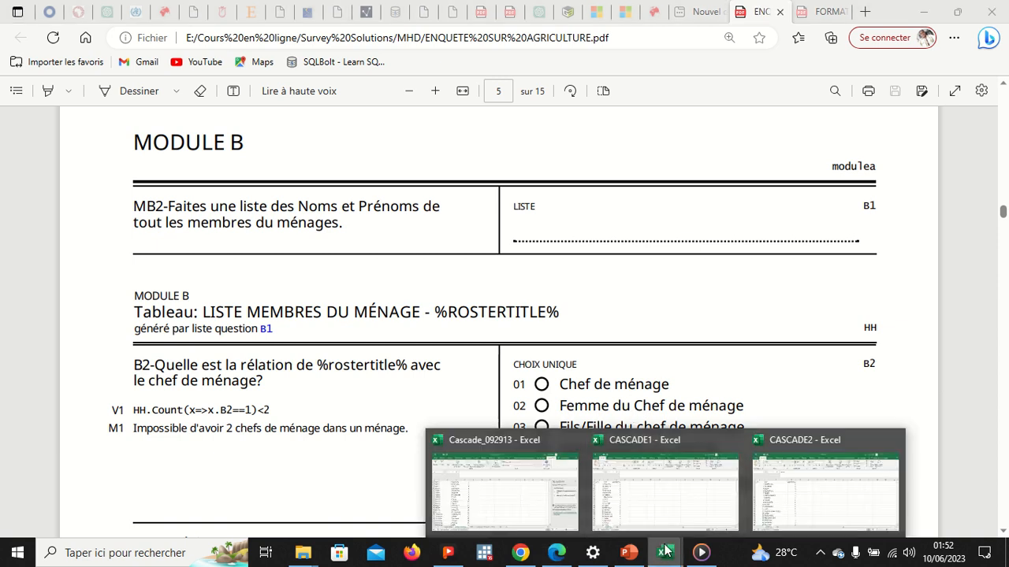
{"action": "left_click", "coordinate": [662, 526]}
{"action": "left_click_drag", "start_coordinate": [333, 218], "coordinate": [348, 338]}
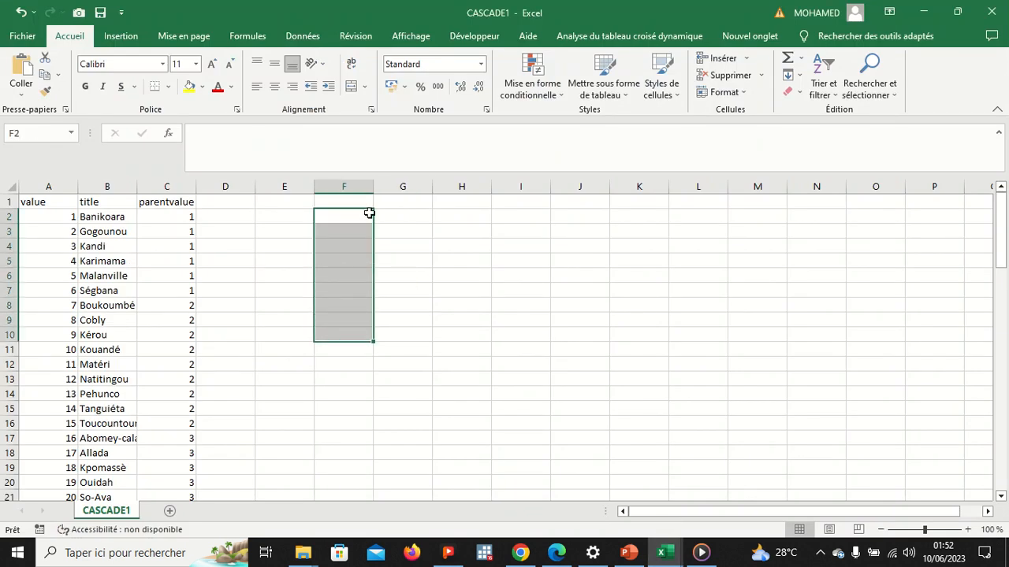
Step: Enter 'CHEF DE MENAGE ......' in F2 and 1 in H2, then copy F2:H2
{"action": "left_click", "coordinate": [364, 214]}
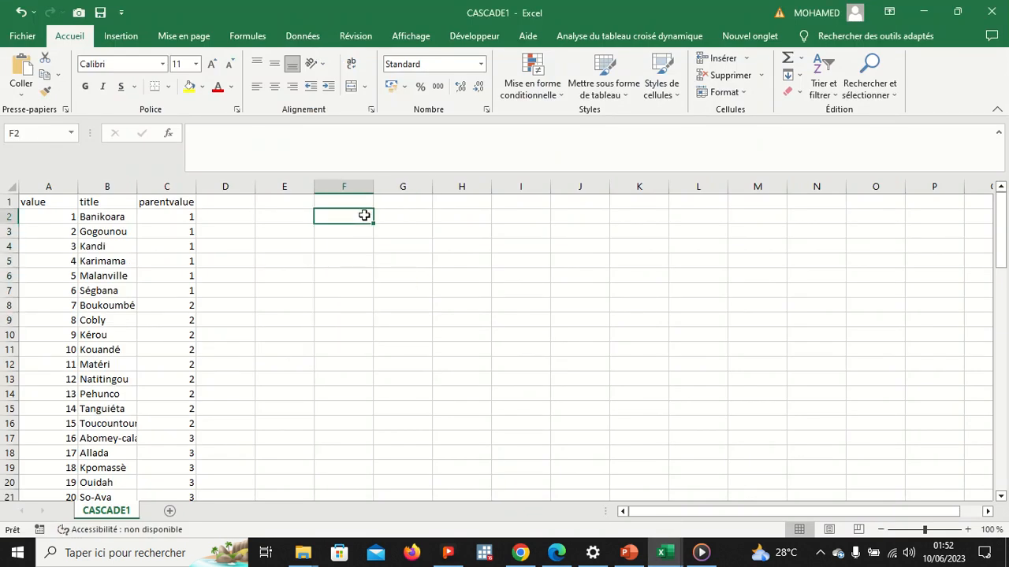
{"action": "double_click", "coordinate": [364, 215]}
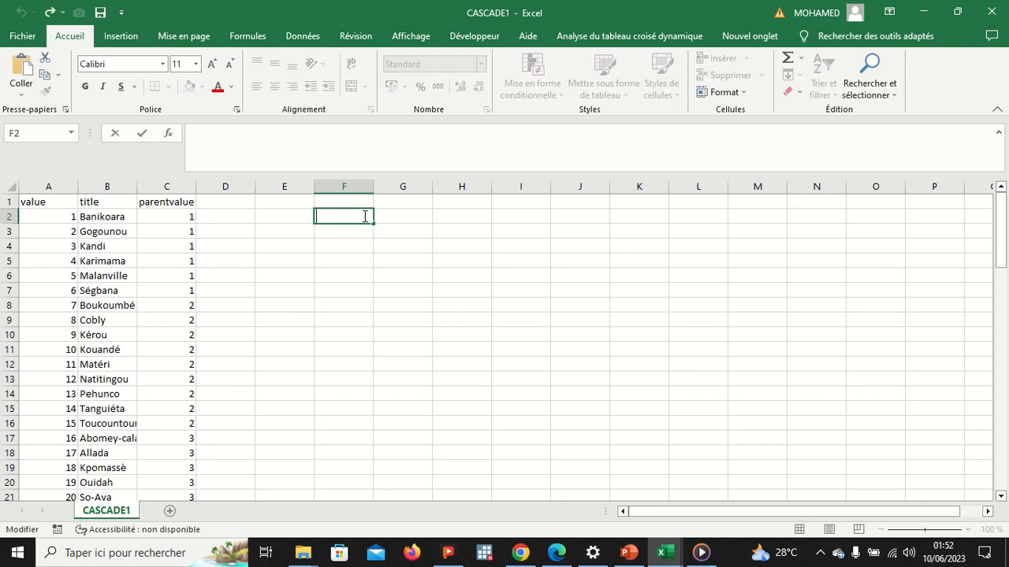
{"action": "type", "text": "CASF"}
{"action": "key", "text": "BackSpace"}
{"action": "key", "text": "BackSpace"}
{"action": "key", "text": "BackSpace"}
{"action": "type", "text": "HEF DE MENAGE"}
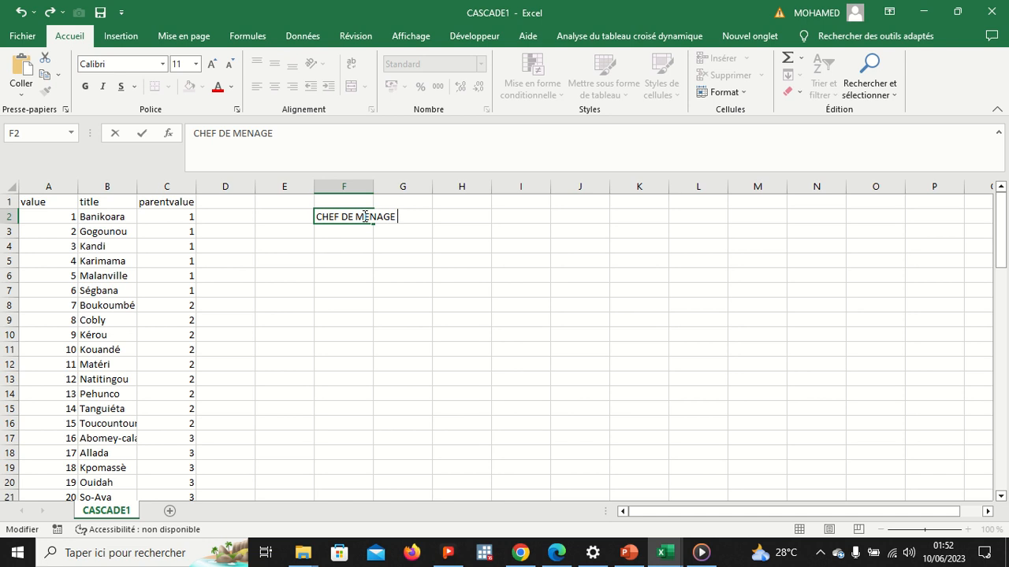
{"action": "type", "text": " ......"}
{"action": "left_click", "coordinate": [453, 217]}
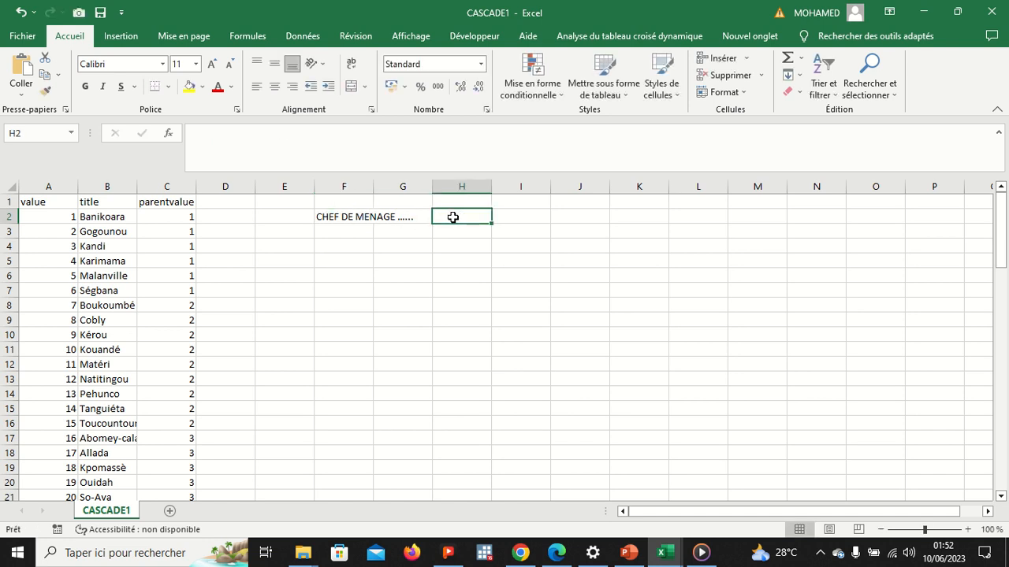
{"action": "type", "text": "1"}
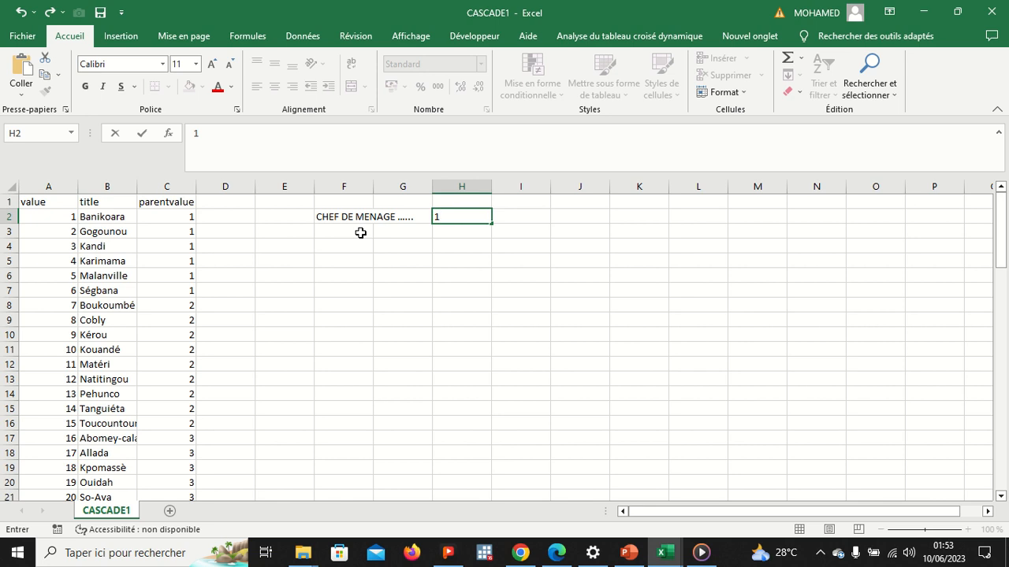
{"action": "left_click", "coordinate": [361, 232]}
{"action": "left_click_drag", "start_coordinate": [350, 220], "coordinate": [466, 215]}
{"action": "key", "text": "ctrl+c"}
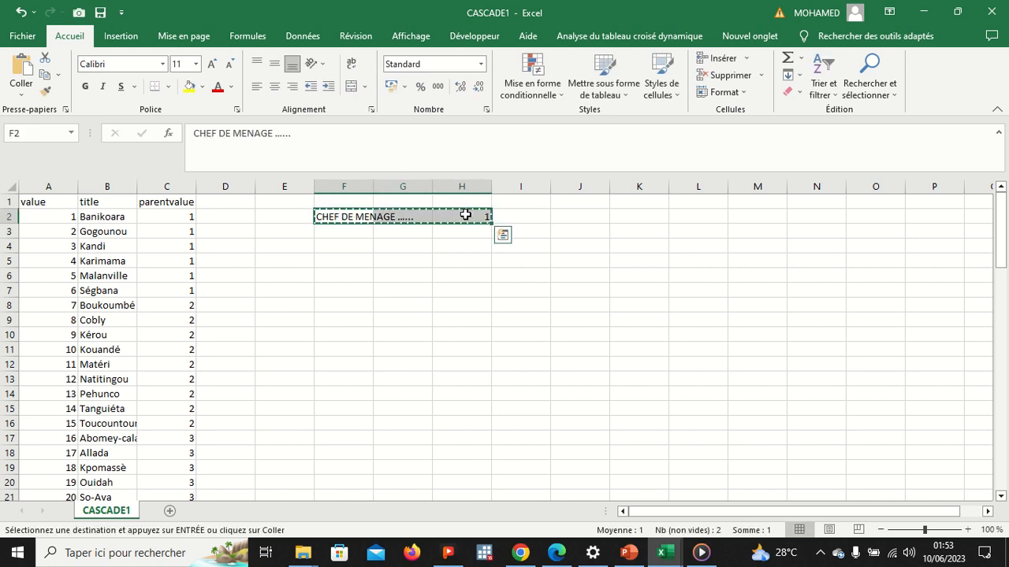
{"action": "left_click", "coordinate": [534, 560]}
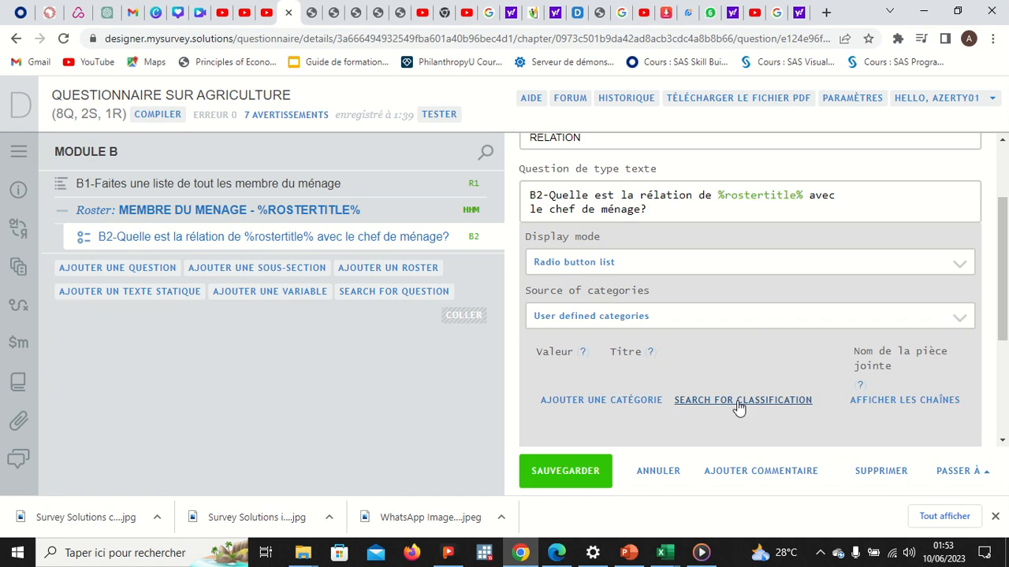
Step: Show B2's categories as text, try a test line 'CHEF DE MENAGE..1', then delete it
{"action": "left_click", "coordinate": [871, 404]}
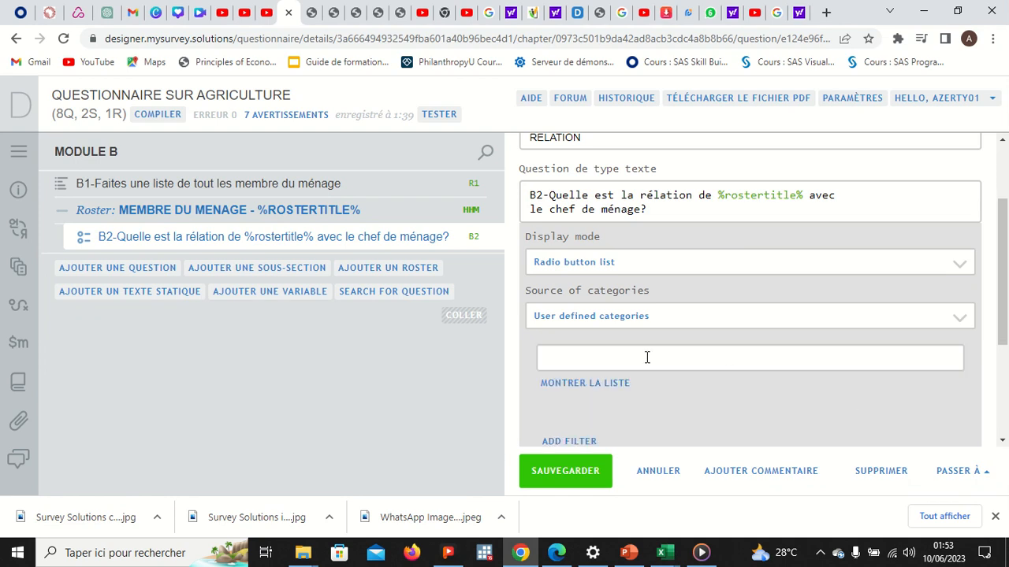
{"action": "left_click", "coordinate": [609, 361]}
{"action": "key", "text": "ctrl+v"}
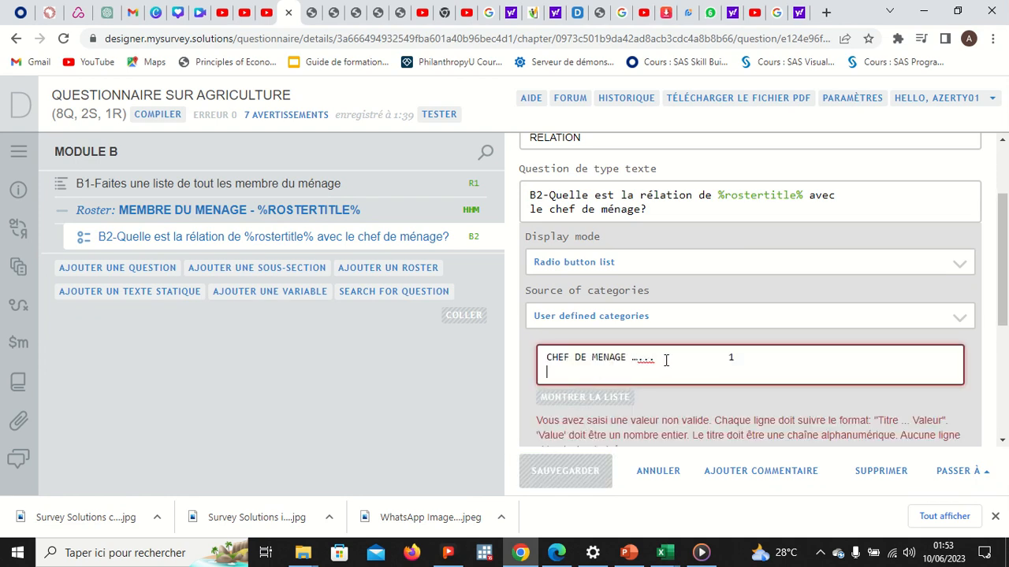
{"action": "key", "text": "BackSpace"}
{"action": "key", "text": "BackSpace"}
{"action": "type", "text": "...1"}
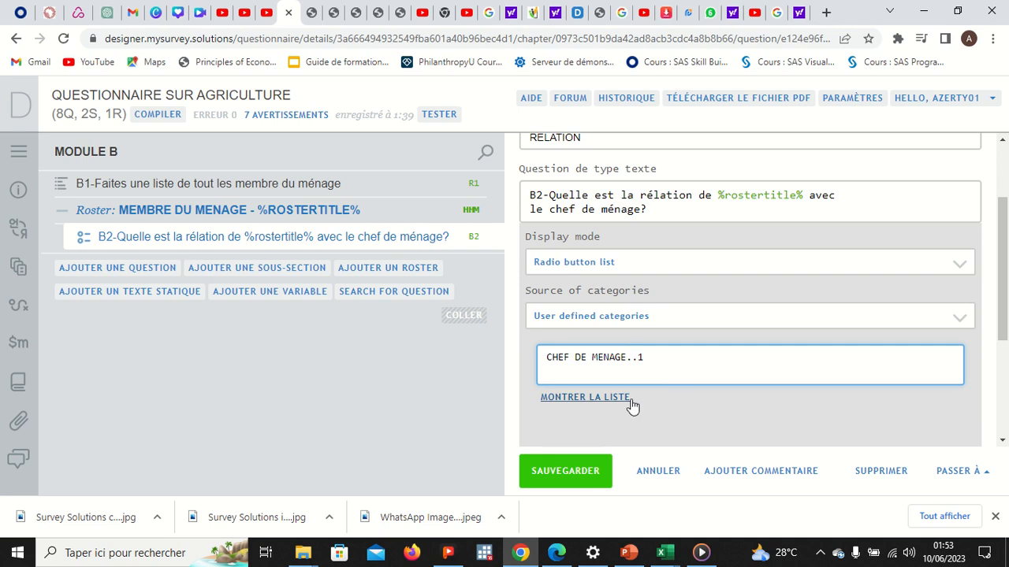
{"action": "left_click_drag", "start_coordinate": [654, 363], "coordinate": [542, 362]}
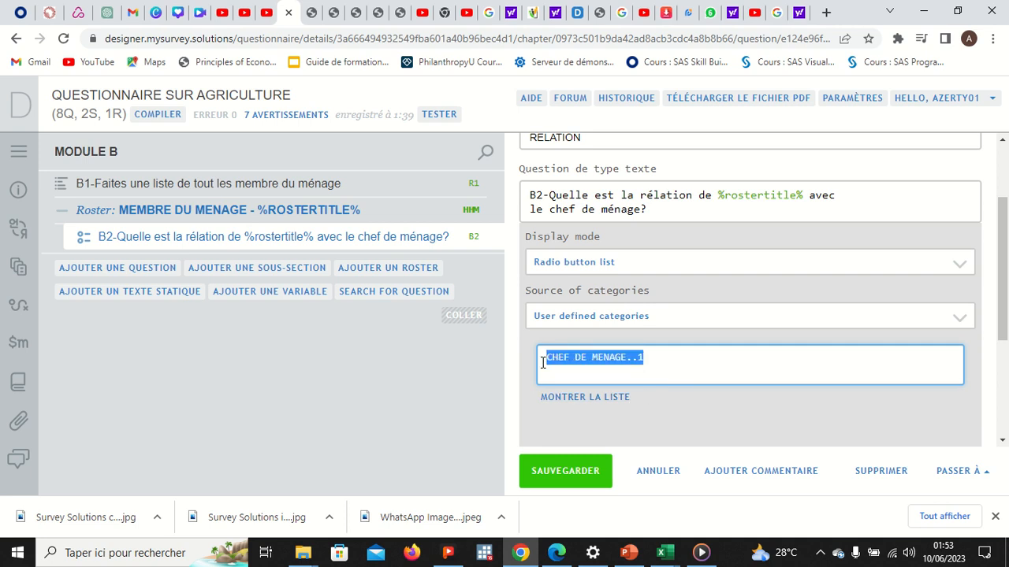
{"action": "key", "text": "BackSpace"}
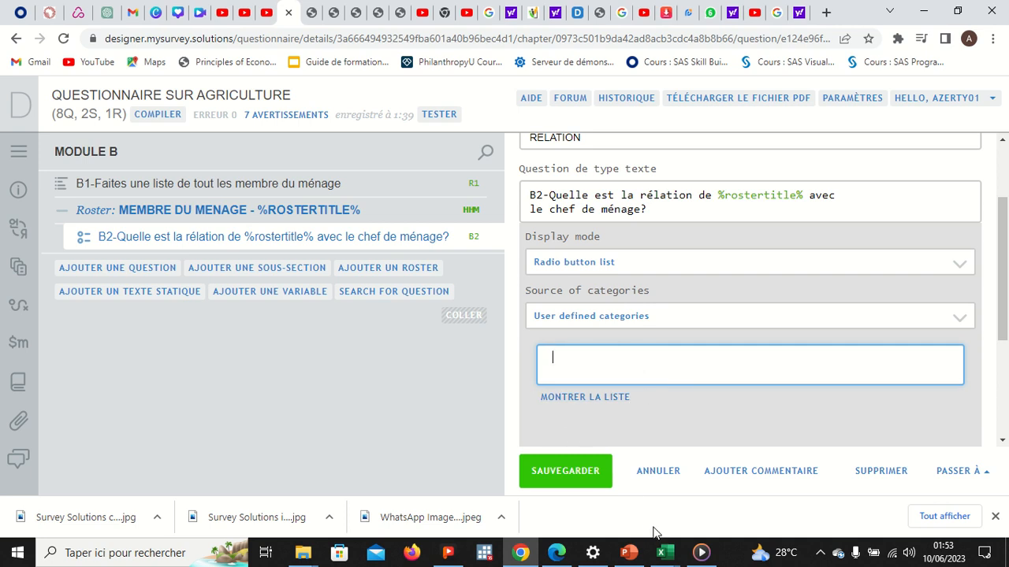
Step: Copy the six relationship answer options from the questionnaire PDF in Edge
{"action": "left_click", "coordinate": [556, 552]}
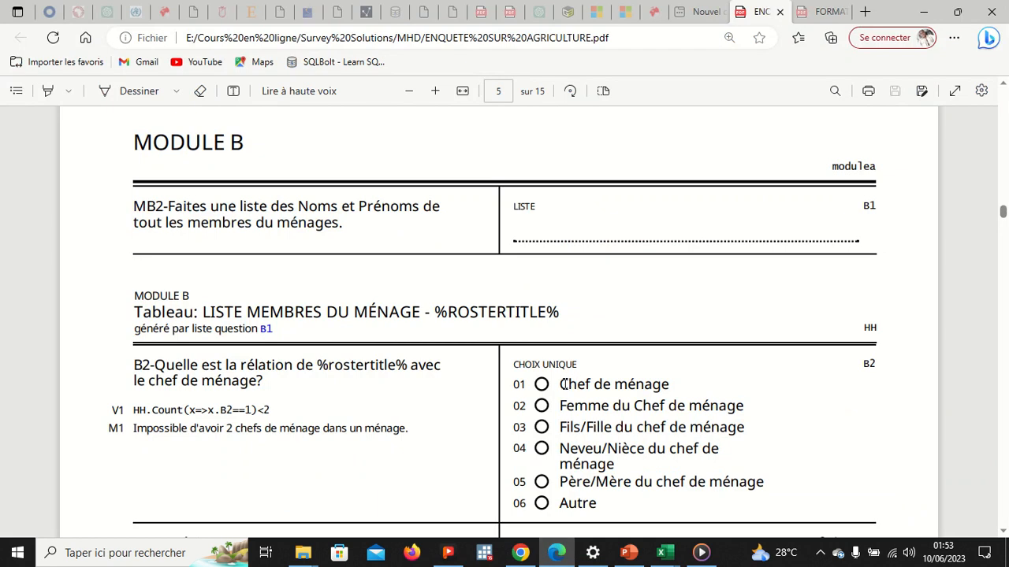
{"action": "scroll", "coordinate": [571, 386], "scroll_direction": "down", "scroll_amount": 1}
{"action": "left_click_drag", "start_coordinate": [557, 305], "coordinate": [610, 434]}
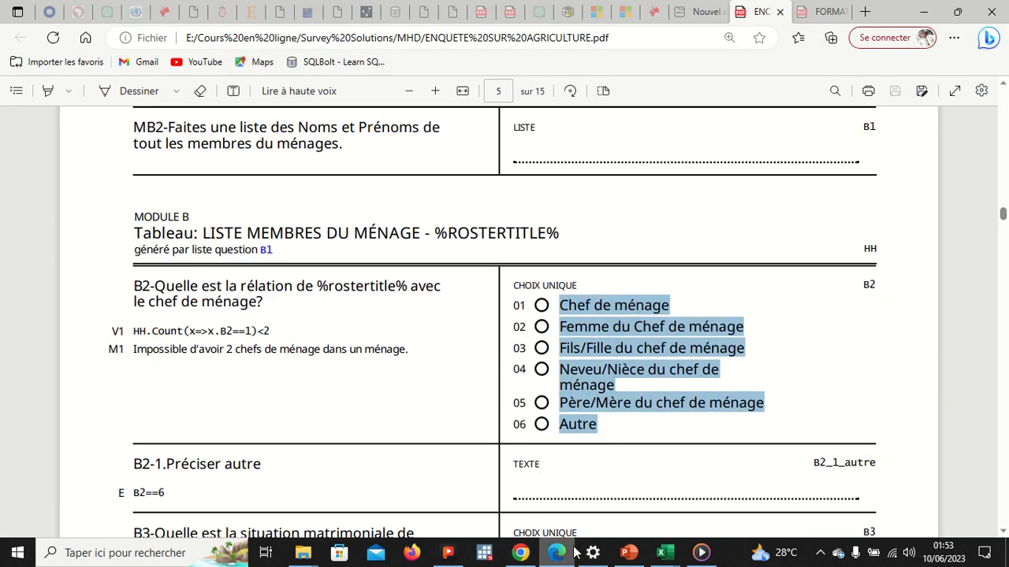
{"action": "left_click", "coordinate": [520, 552]}
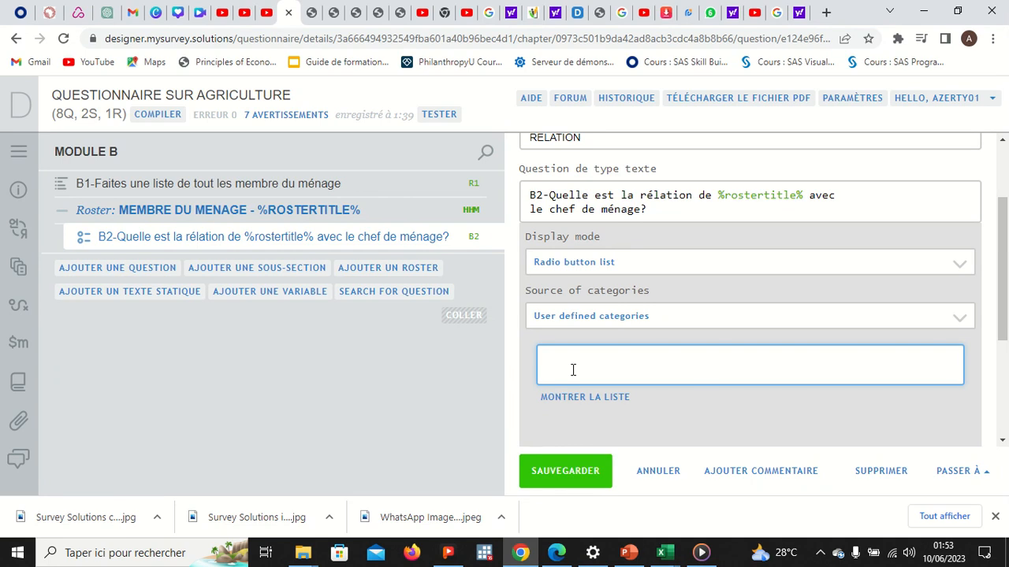
Step: Paste the six relationship options, number the first lines, and rejoin the split Neveu/Nièce line
{"action": "key", "text": "ctrl+v"}
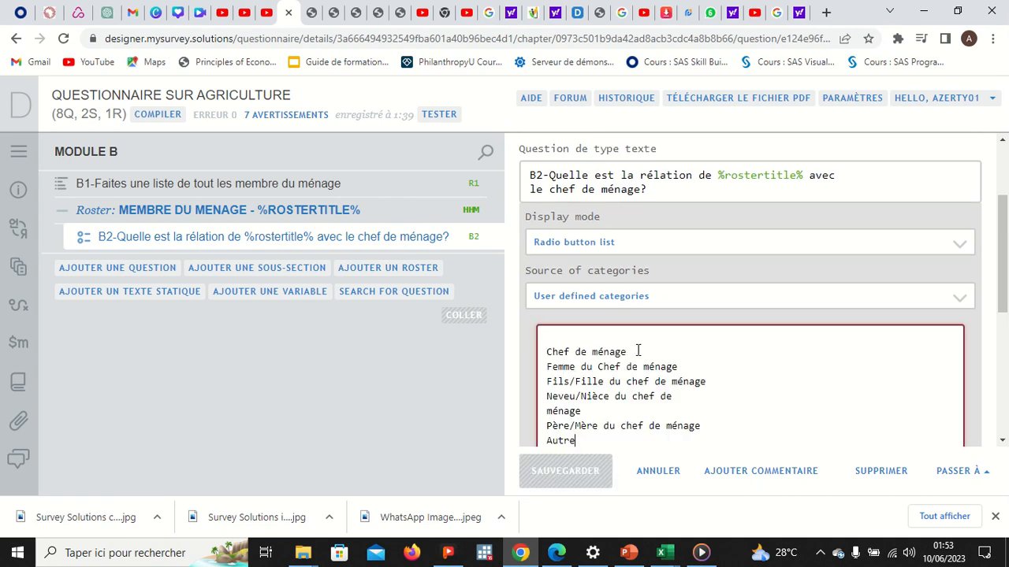
{"action": "left_click", "coordinate": [639, 352]}
{"action": "type", "text": ".1"}
{"action": "left_click", "coordinate": [682, 367]}
{"action": "type", "text": ".2"}
{"action": "left_click", "coordinate": [709, 381]}
{"action": "left_click", "coordinate": [547, 412]}
{"action": "key", "text": "BackSpace"}
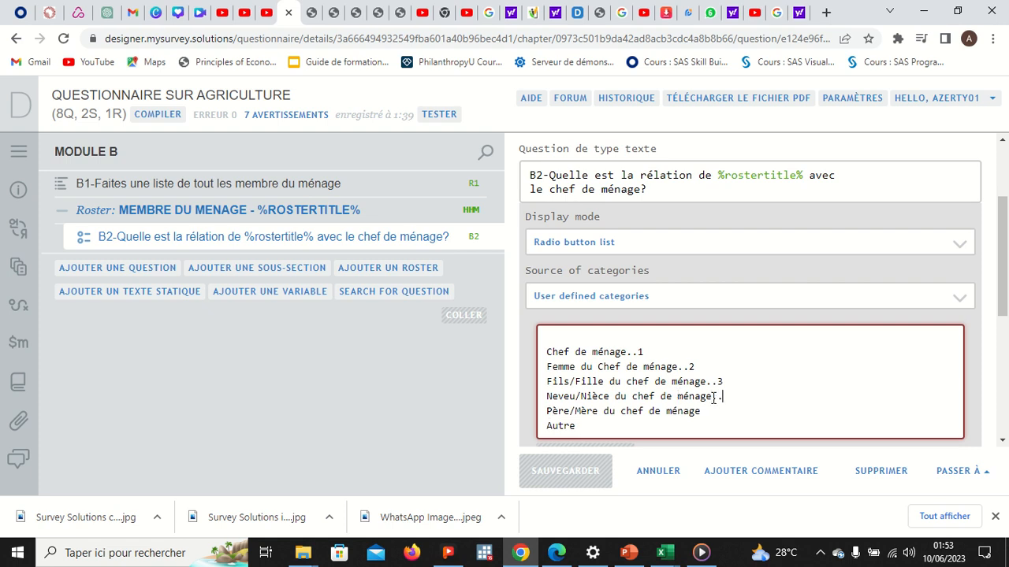
Step: Finish numbering the lines with Autre as 6 and save B2's categories
{"action": "left_click", "coordinate": [711, 419]}
{"action": "left_click", "coordinate": [705, 414]}
{"action": "left_click", "coordinate": [654, 425]}
{"action": "type", "text": "..6"}
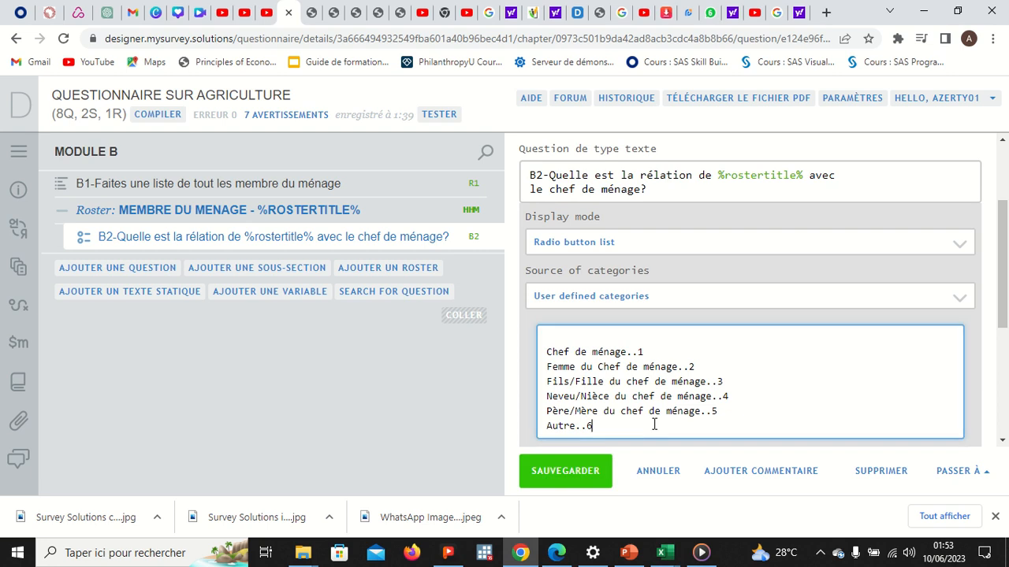
{"action": "left_click", "coordinate": [587, 472]}
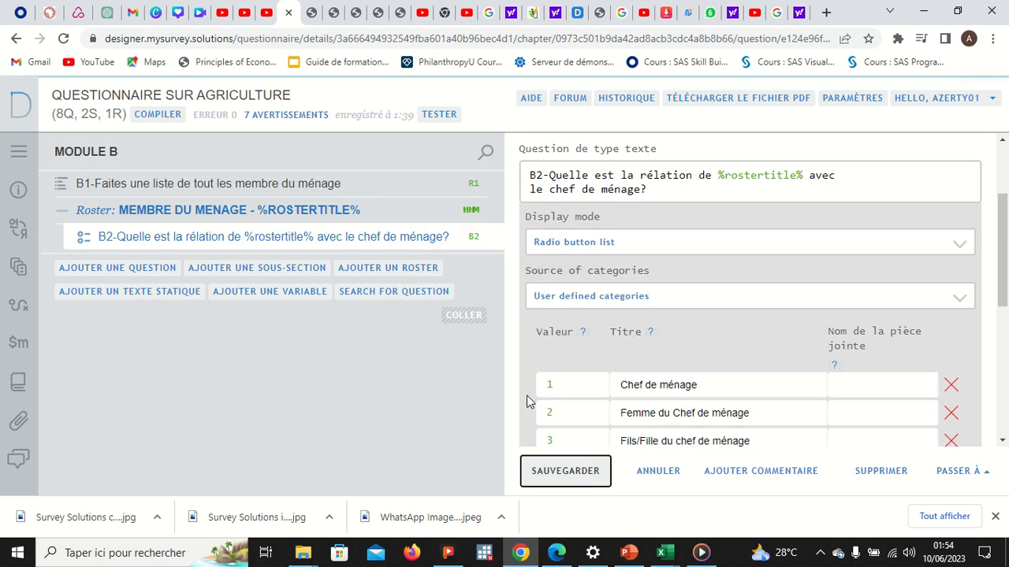
Step: Check B2's six saved categories, then bring up MODULE B's section settings (variable MB)
{"action": "scroll", "coordinate": [526, 395], "scroll_direction": "down", "scroll_amount": 2}
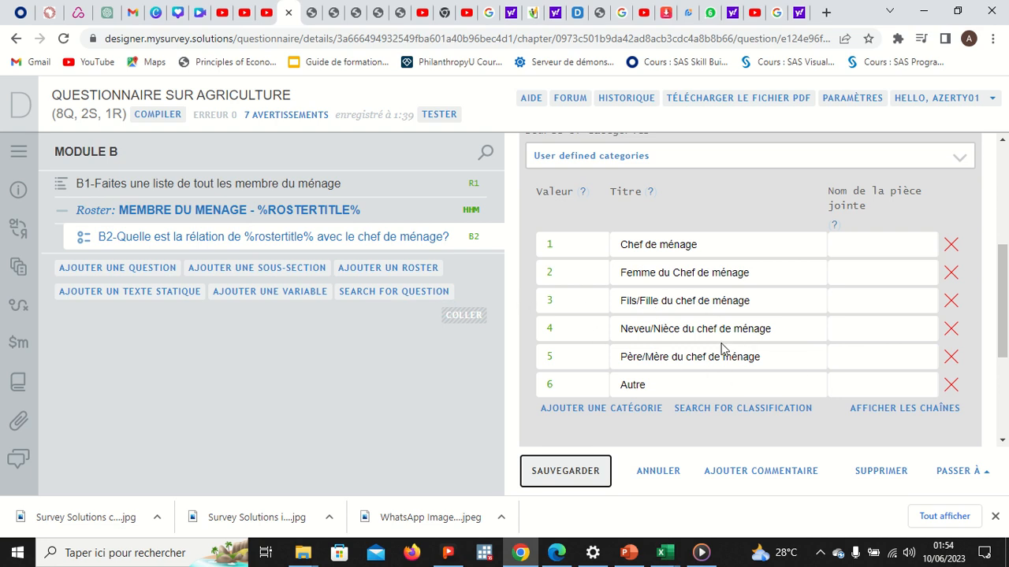
{"action": "mouse_move", "coordinate": [556, 3]}
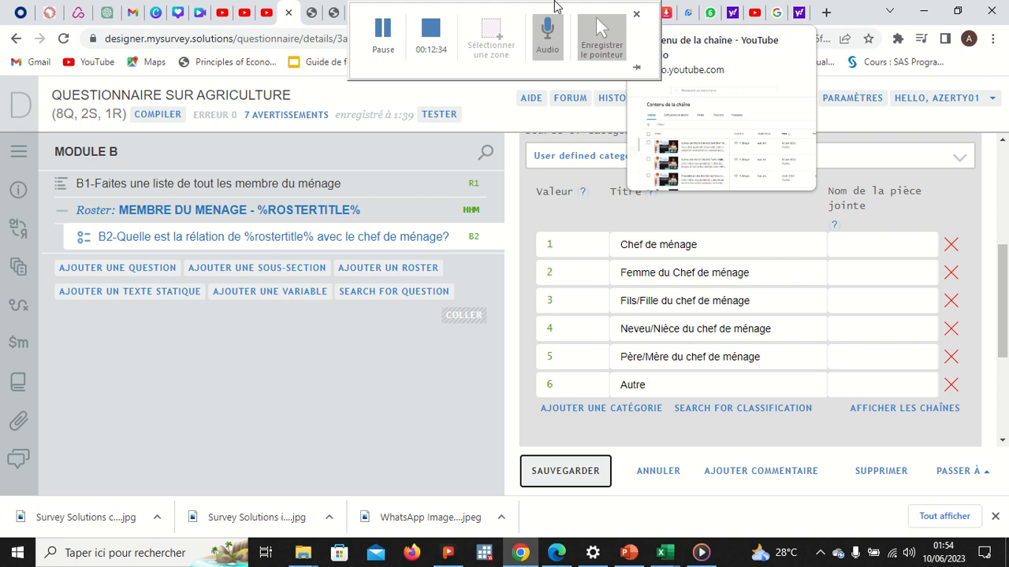
{"action": "left_click", "coordinate": [391, 33]}
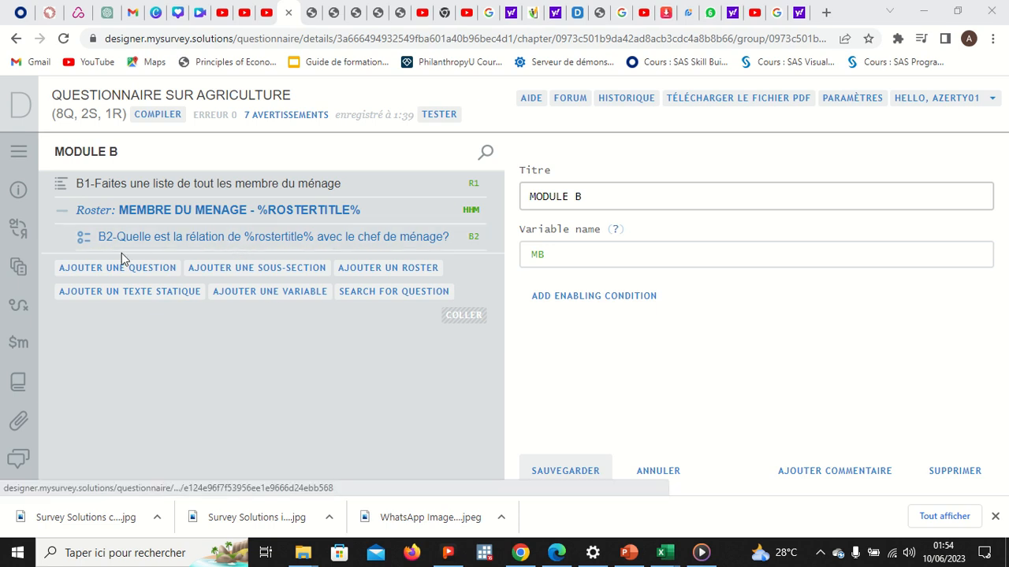
Step: Add a text question after B2 worded 'B2.1 Preciser autre'
{"action": "right_click", "coordinate": [176, 253]}
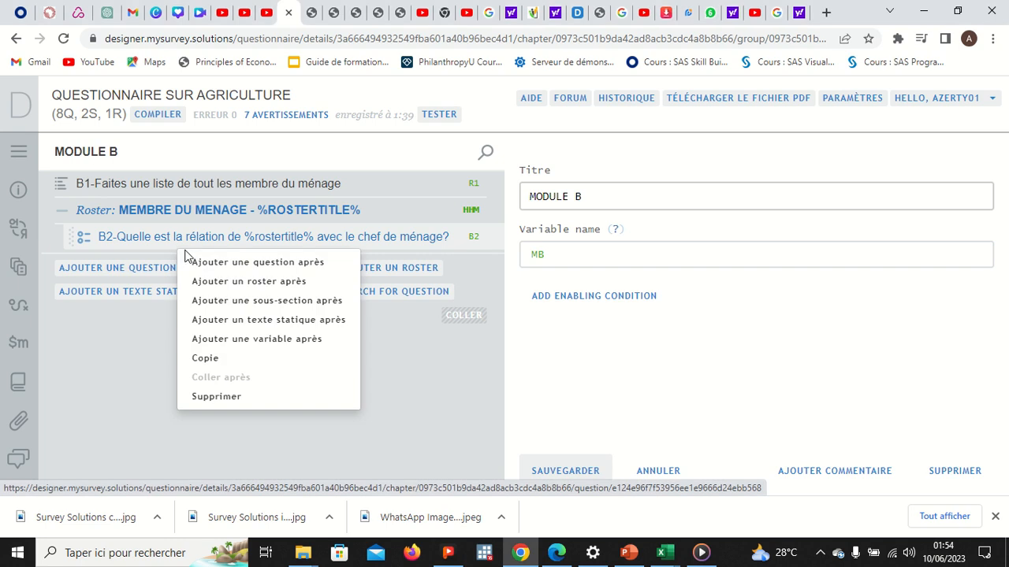
{"action": "left_click", "coordinate": [223, 262]}
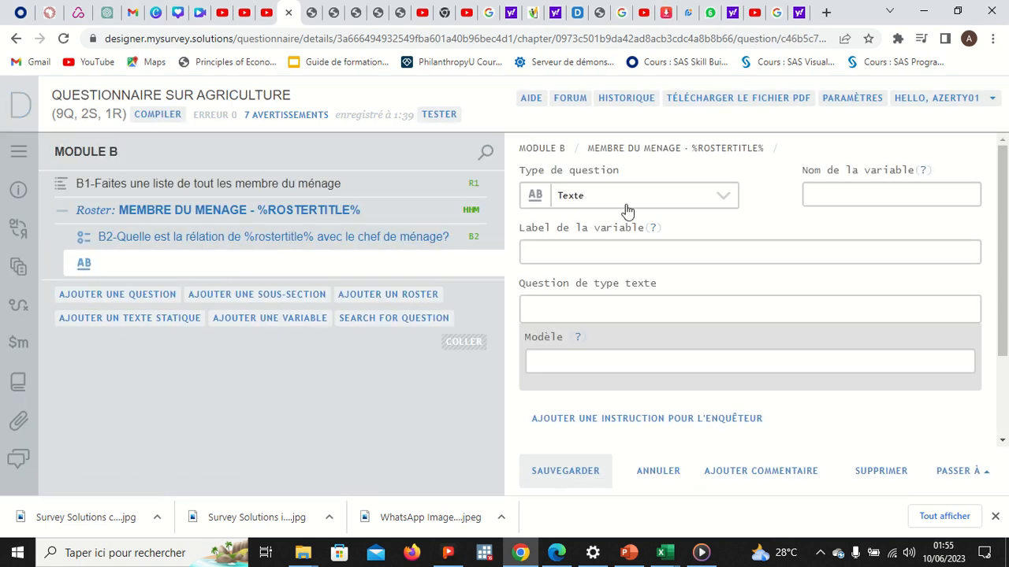
{"action": "left_click", "coordinate": [628, 205]}
{"action": "left_click", "coordinate": [627, 208]}
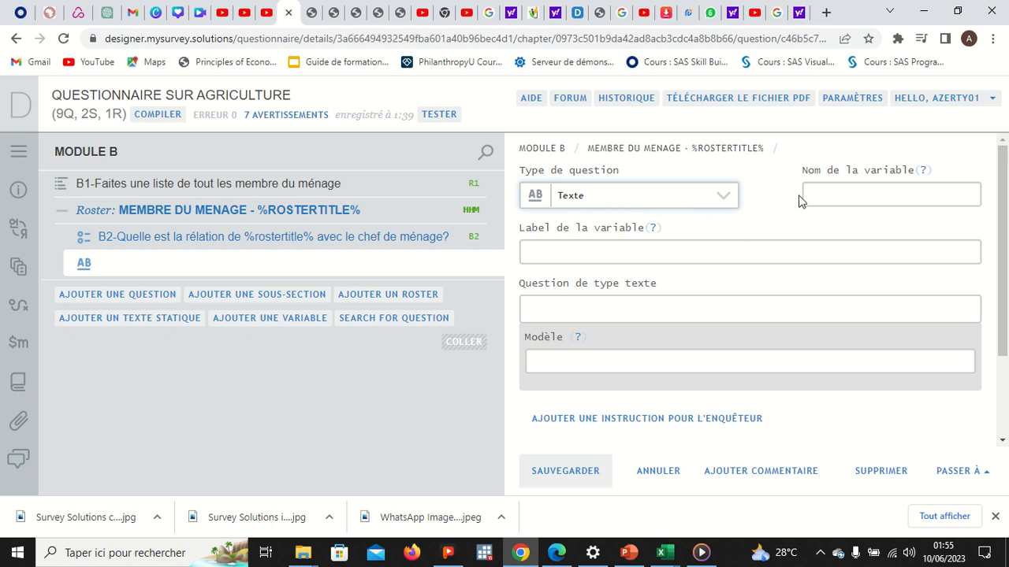
{"action": "left_click", "coordinate": [825, 196]}
{"action": "type", "text": "B2.1"}
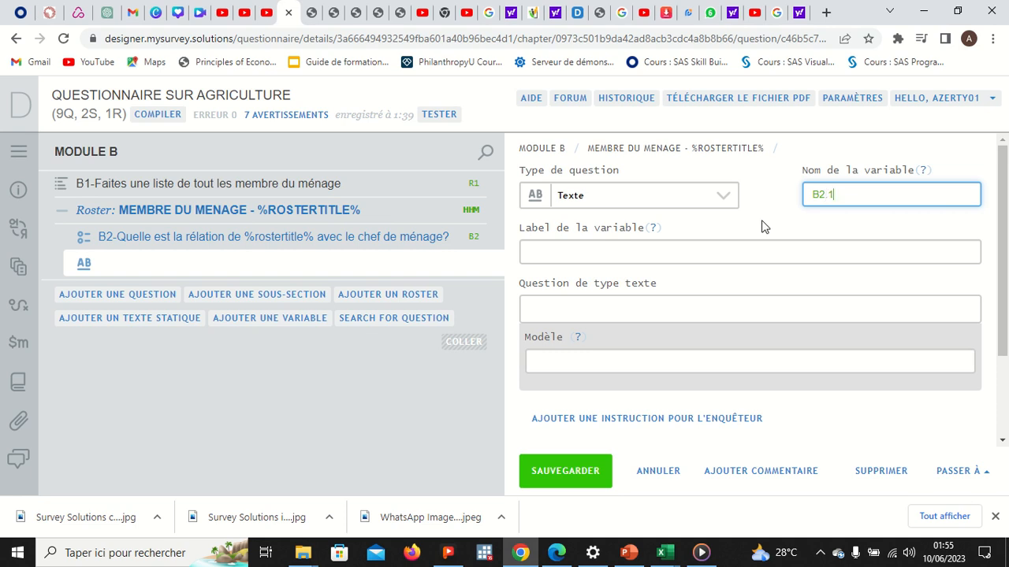
{"action": "left_click", "coordinate": [623, 311]}
{"action": "type", "text": "B"}
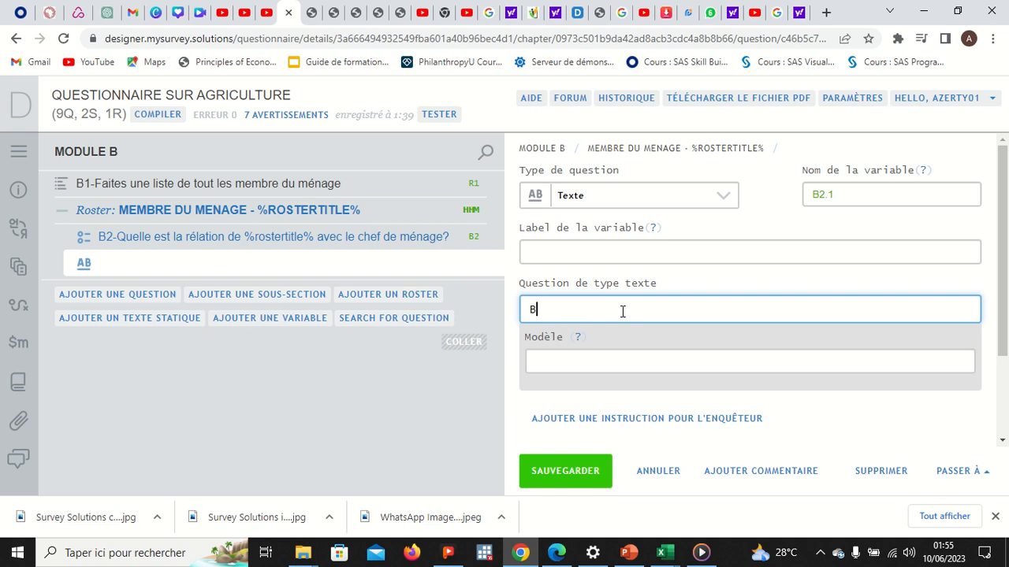
{"action": "type", "text": "2.1 Preciser autre"}
Step: Give it variable label 'Preciser autre', reword it 'B2.1-Preciser autre', and save
{"action": "left_click_drag", "start_coordinate": [656, 309], "coordinate": [563, 309]}
{"action": "key", "text": "ctrl+c"}
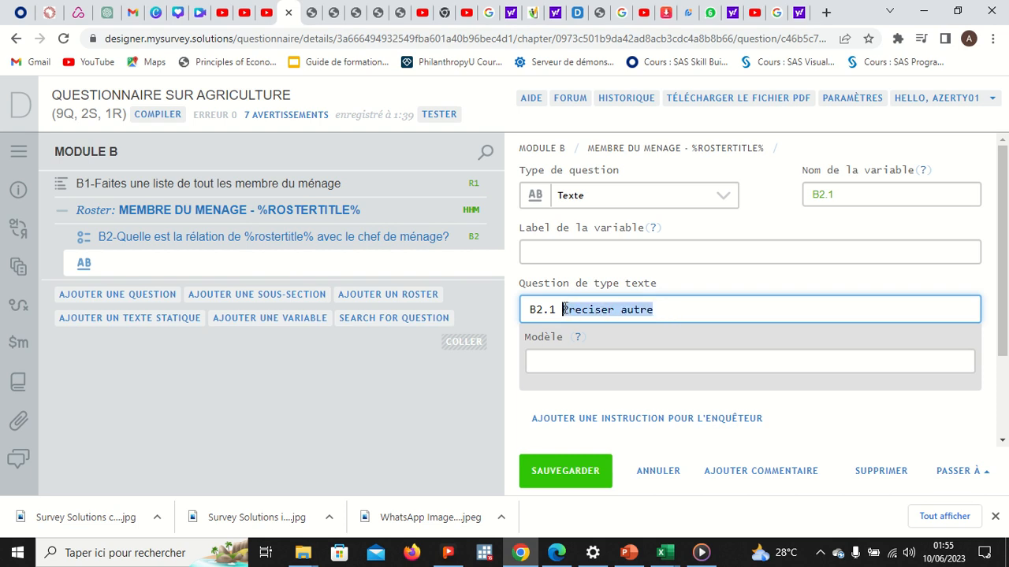
{"action": "left_click", "coordinate": [568, 253]}
{"action": "key", "text": "ctrl+v"}
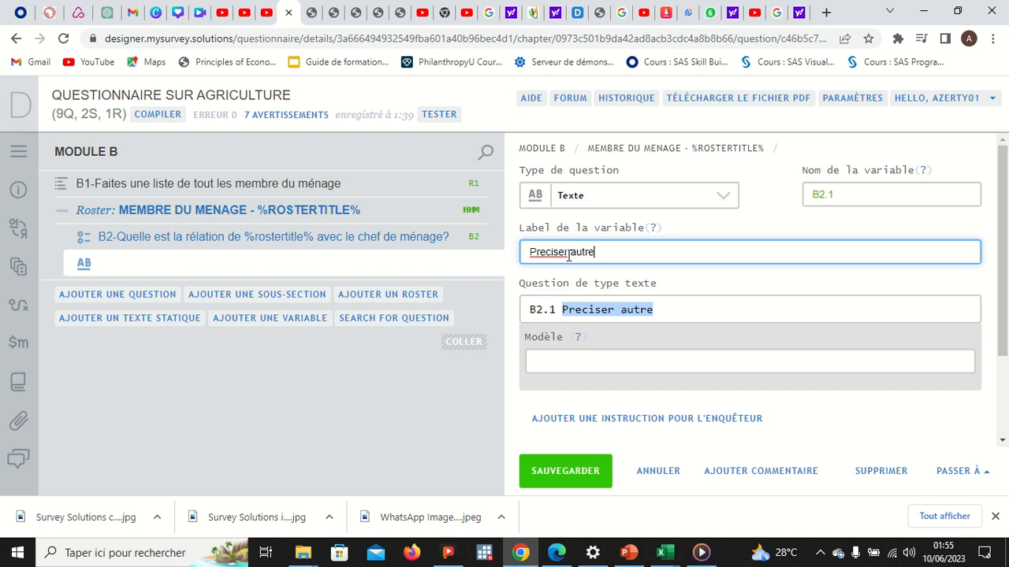
{"action": "left_click", "coordinate": [562, 310]}
{"action": "key", "text": "BackSpace"}
{"action": "type", "text": "-"}
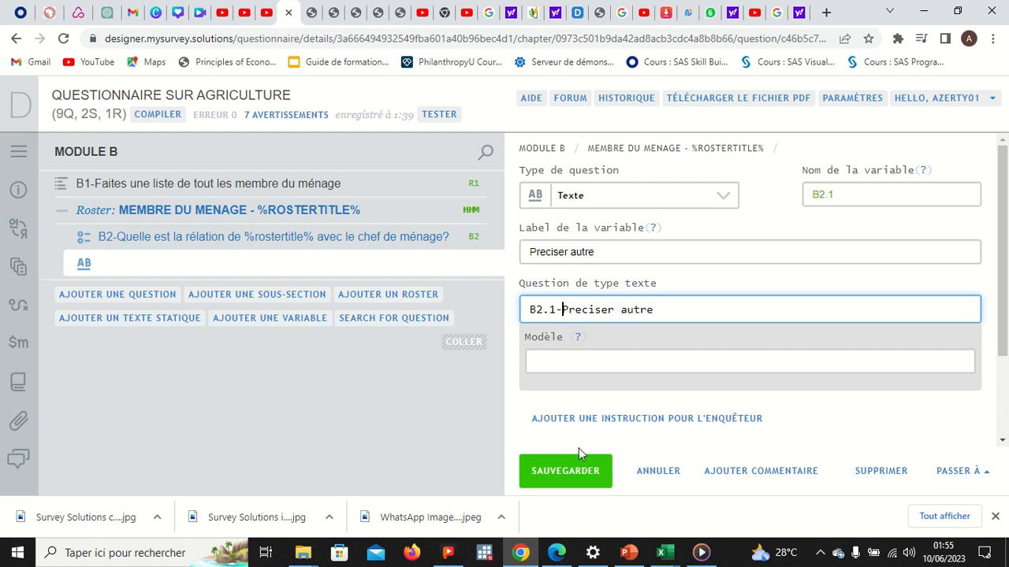
{"action": "left_click", "coordinate": [573, 472]}
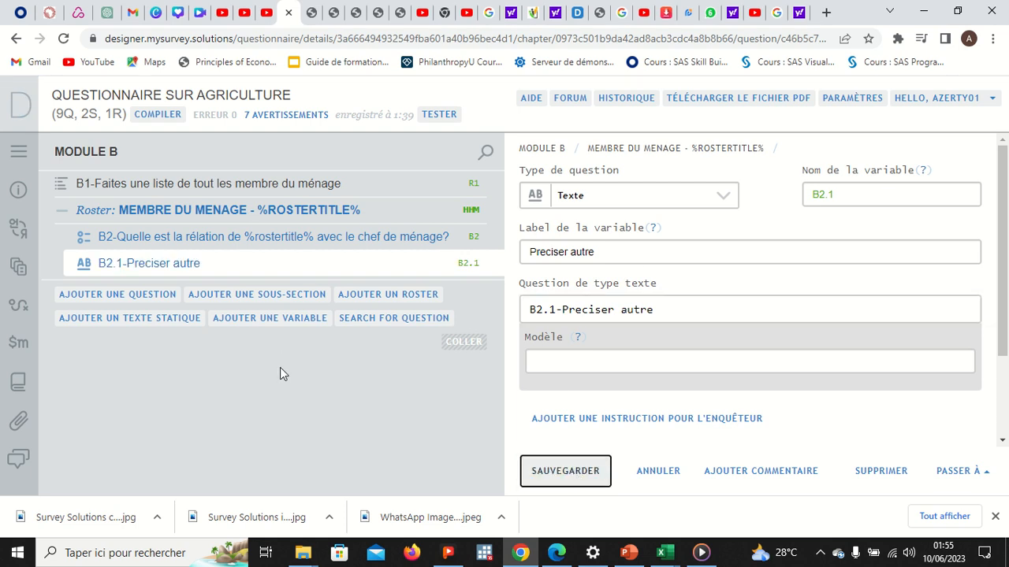
Step: Add a new question after B2.1 in the HHM roster
{"action": "right_click", "coordinate": [218, 273]}
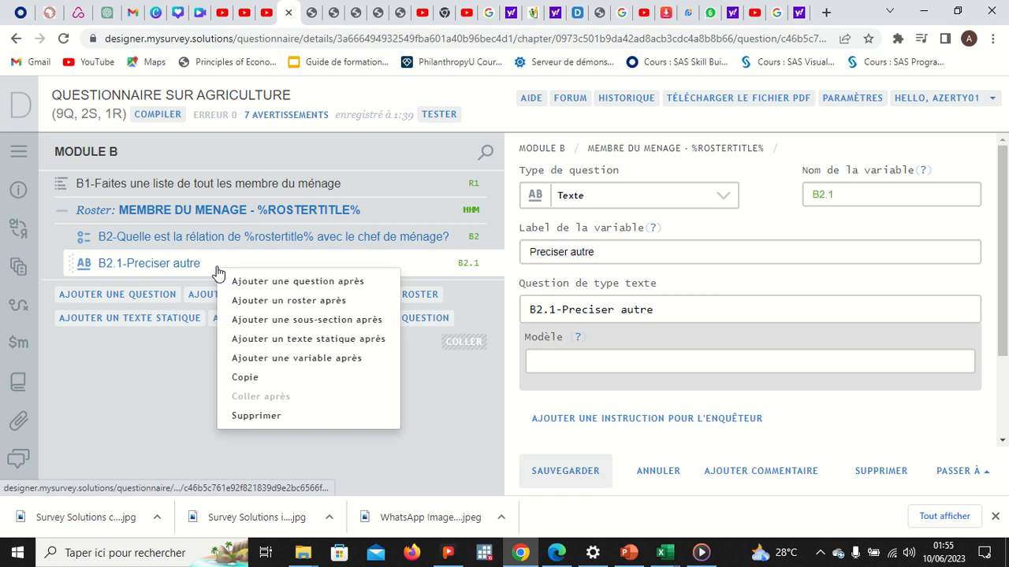
{"action": "left_click", "coordinate": [249, 284]}
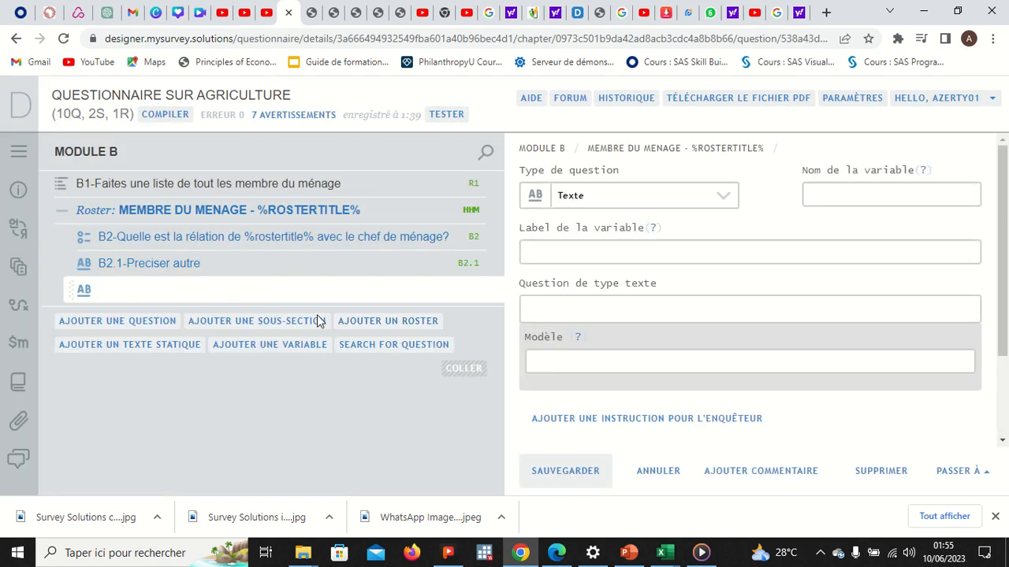
{"action": "mouse_move", "coordinate": [402, 50]}
{"action": "left_click", "coordinate": [383, 36]}
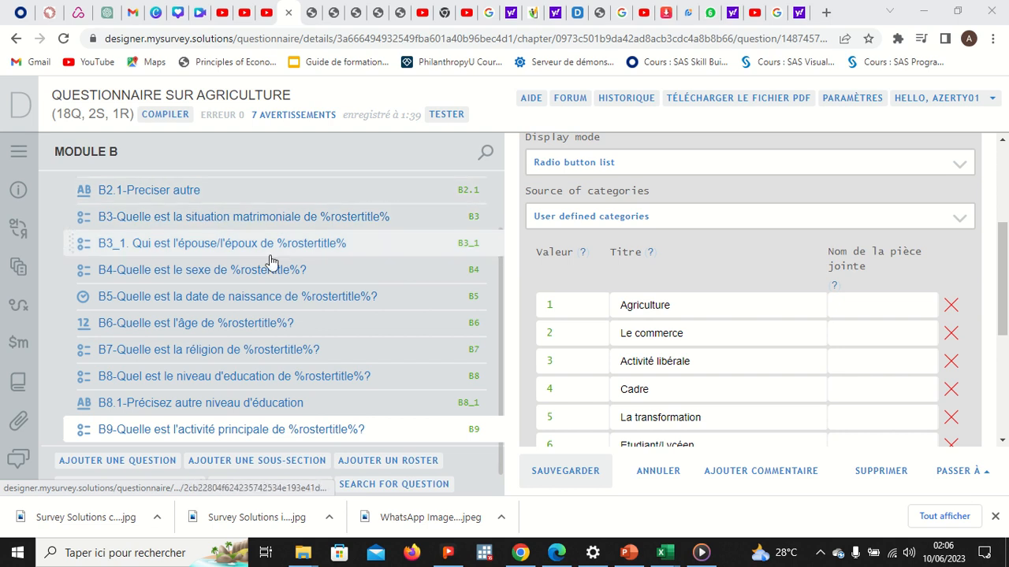
{"action": "left_click_drag", "start_coordinate": [500, 310], "coordinate": [500, 246]}
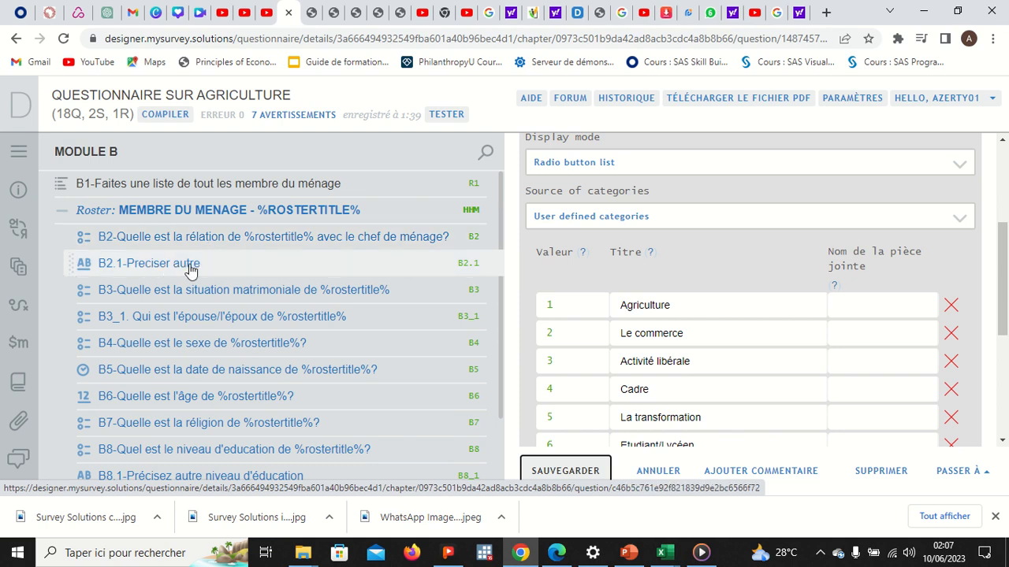
Step: Open the spouse question B3_1 and check its question type, leaving it unchanged
{"action": "left_click", "coordinate": [279, 321]}
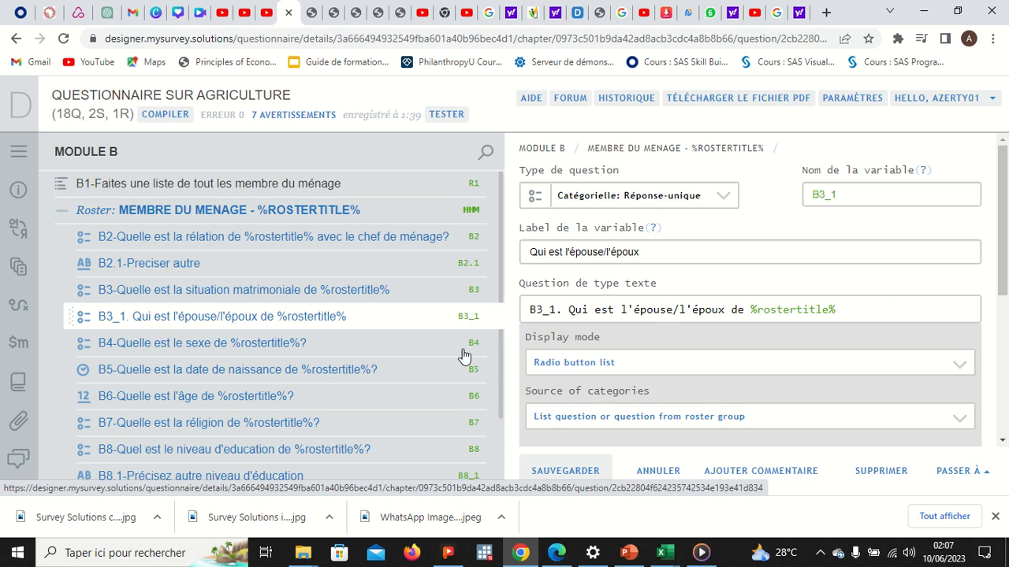
{"action": "scroll", "coordinate": [567, 371], "scroll_direction": "down", "scroll_amount": 3}
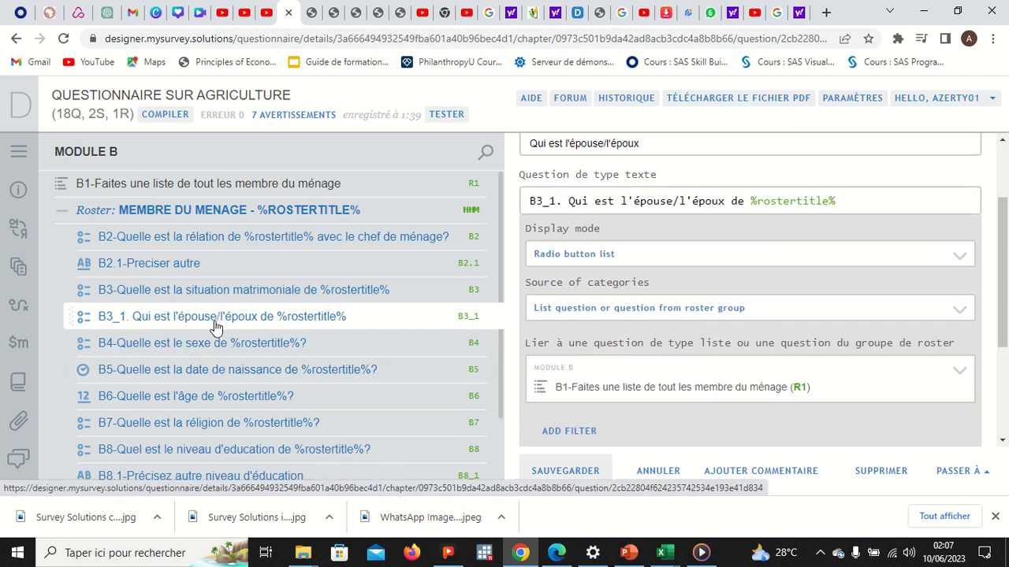
{"action": "scroll", "coordinate": [642, 203], "scroll_direction": "up", "scroll_amount": 3}
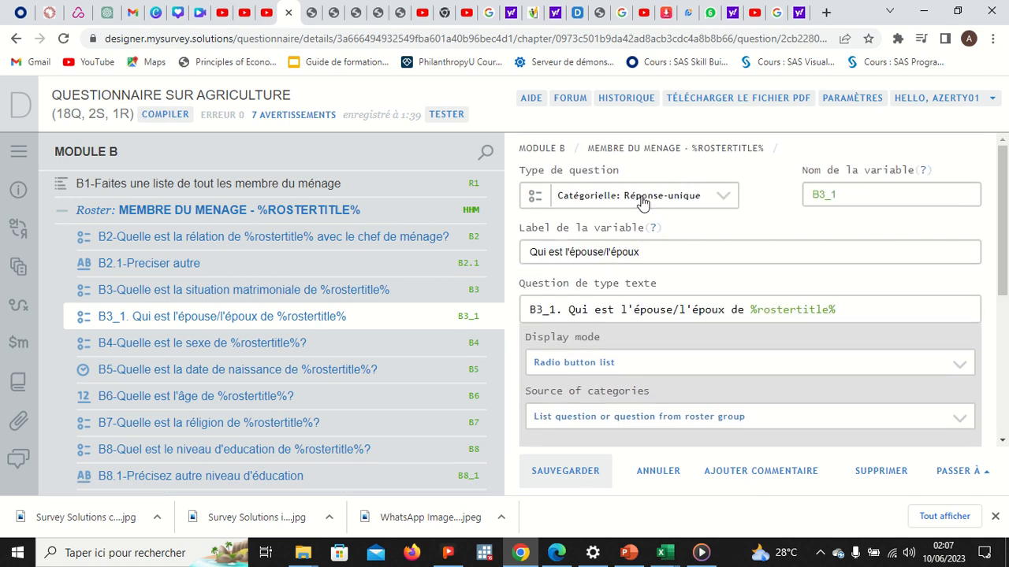
{"action": "left_click", "coordinate": [642, 197]}
{"action": "left_click", "coordinate": [642, 197]}
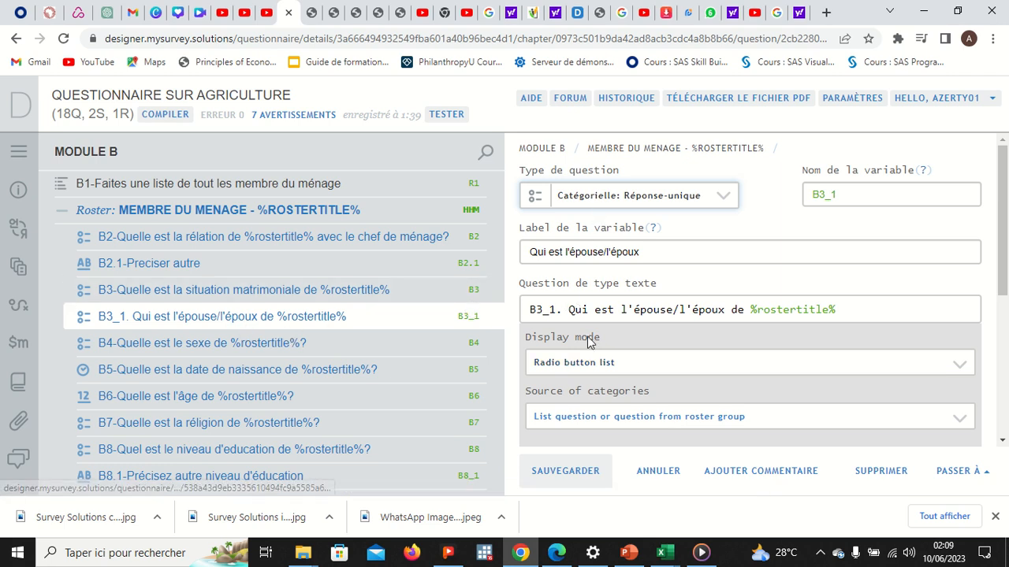
Step: Confirm B3_1 takes its answer options from a list question, linked to the R1 member list
{"action": "scroll", "coordinate": [593, 344], "scroll_direction": "down", "scroll_amount": 1}
{"action": "scroll", "coordinate": [619, 362], "scroll_direction": "down", "scroll_amount": 1}
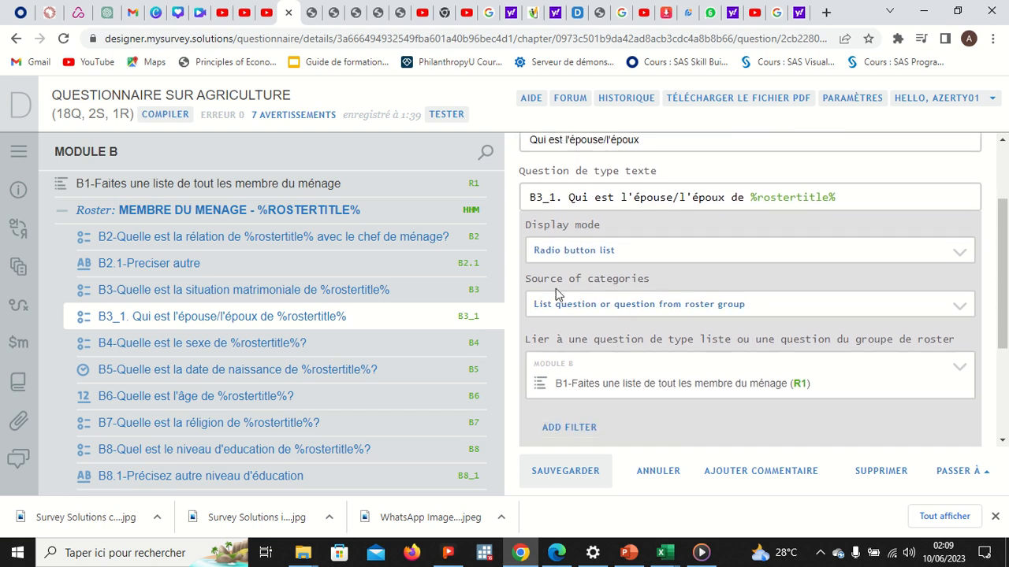
{"action": "left_click", "coordinate": [648, 314]}
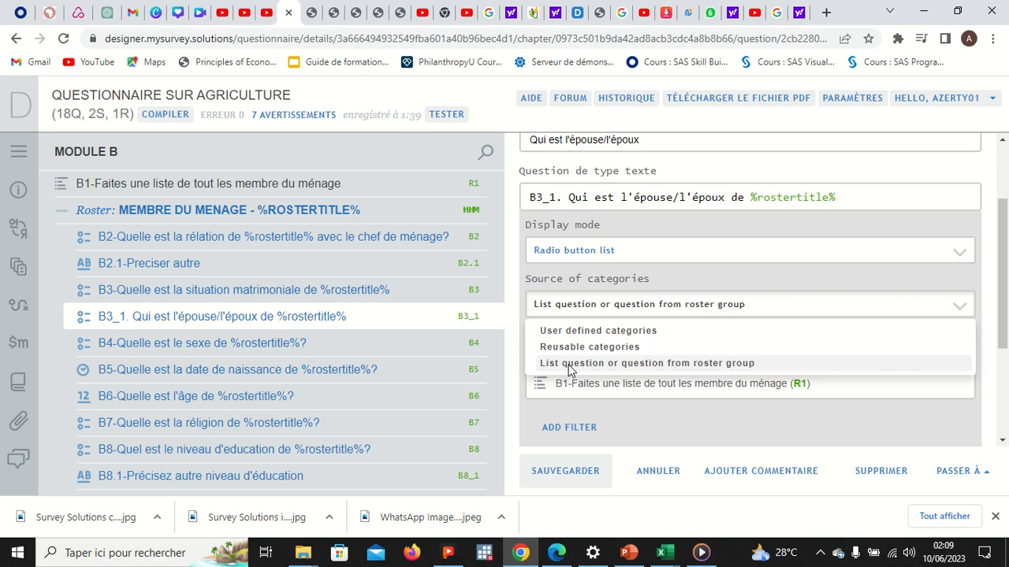
{"action": "left_click", "coordinate": [576, 366]}
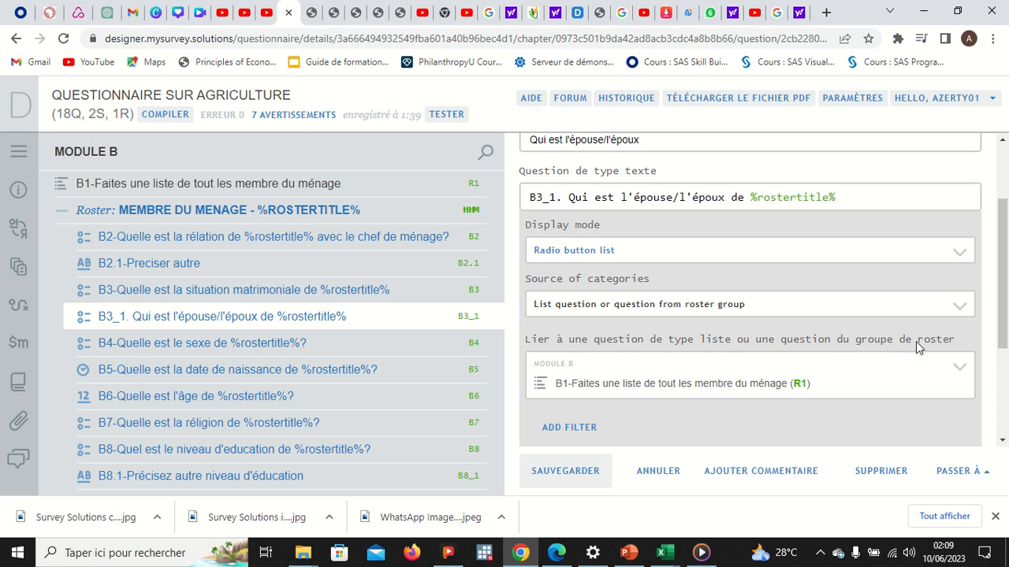
{"action": "left_click", "coordinate": [789, 386]}
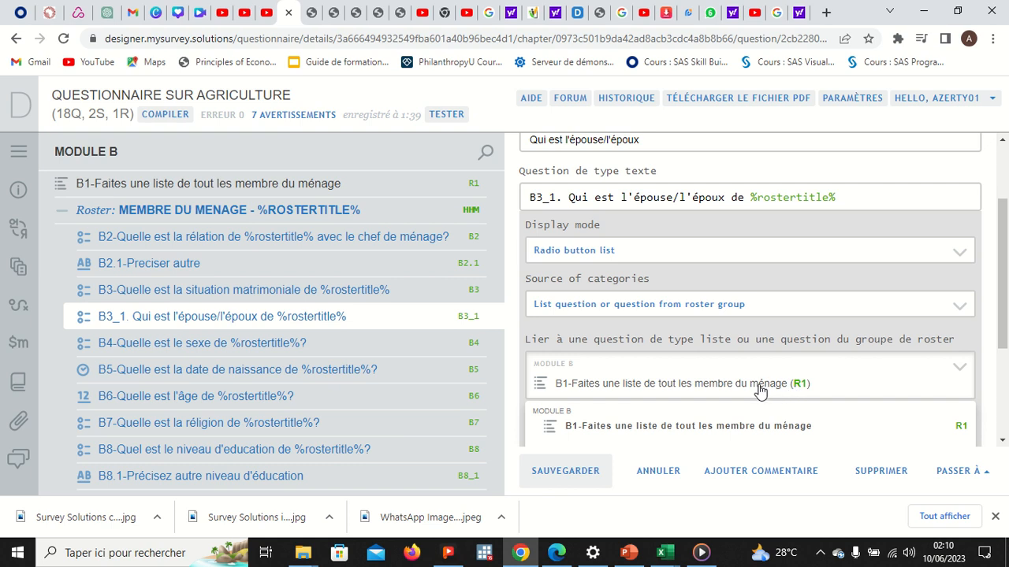
{"action": "left_click", "coordinate": [760, 389]}
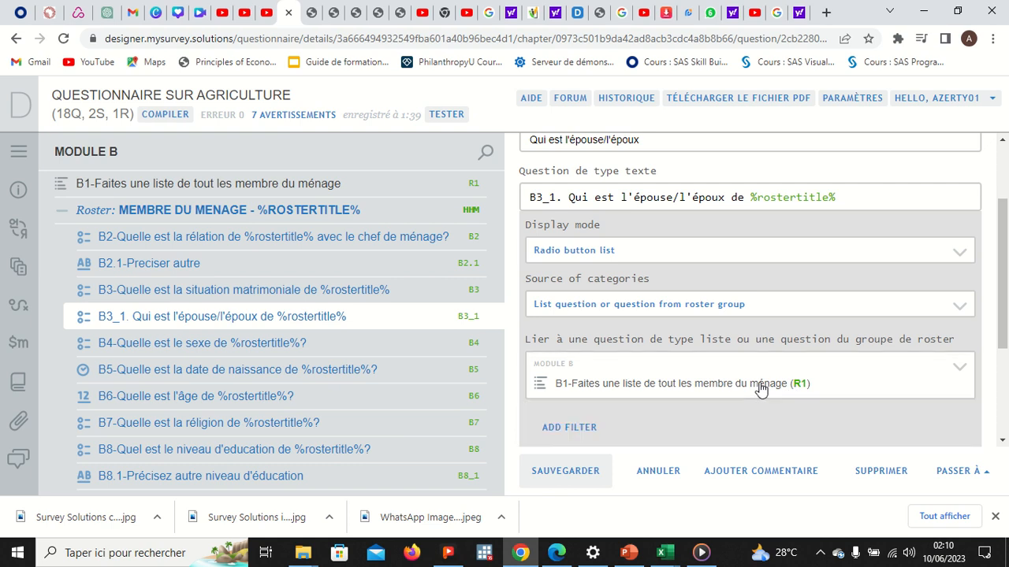
{"action": "left_click", "coordinate": [260, 347]}
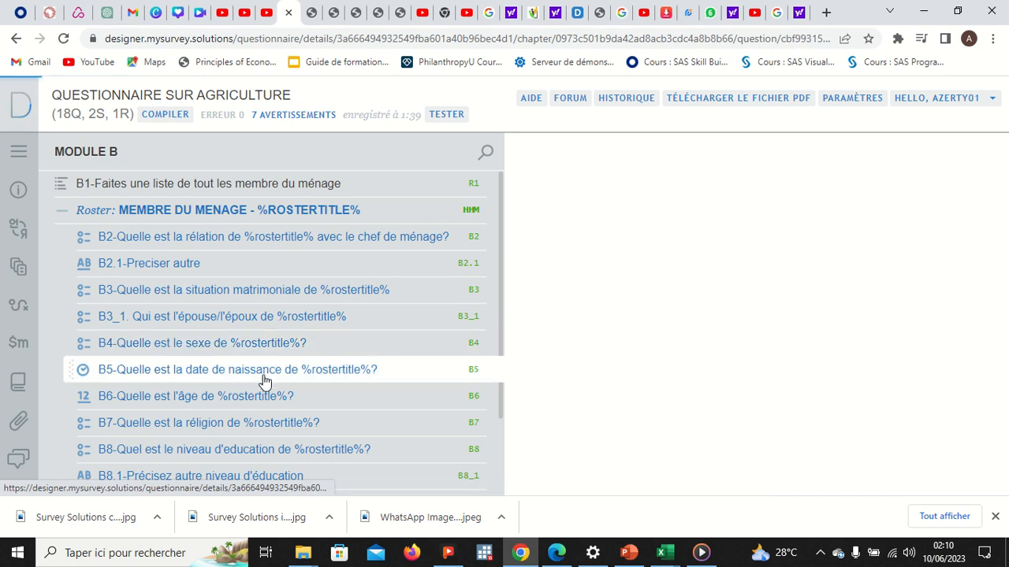
Step: Review B5 through B9, save B9, and compile, revealing 2 errors on B5 and B2.1
{"action": "left_click", "coordinate": [264, 381]}
{"action": "left_click", "coordinate": [266, 397]}
{"action": "left_click", "coordinate": [272, 424]}
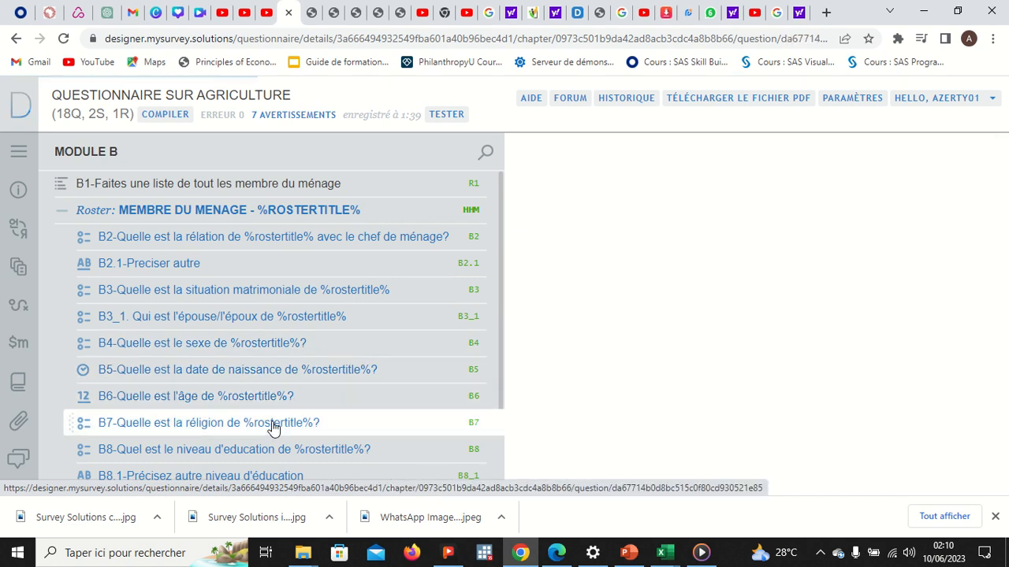
{"action": "scroll", "coordinate": [271, 418], "scroll_direction": "down", "scroll_amount": 1}
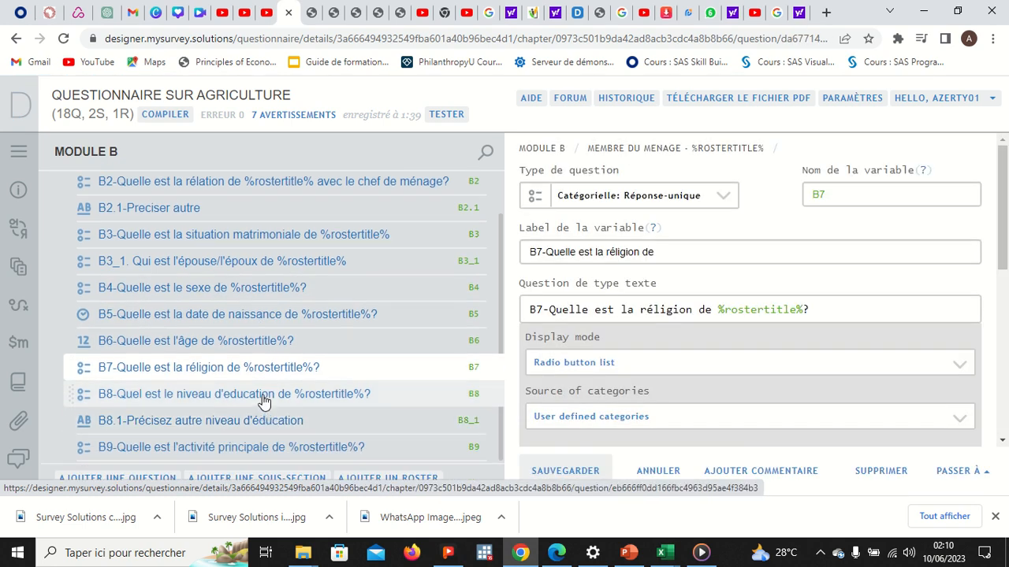
{"action": "left_click", "coordinate": [264, 401]}
{"action": "left_click", "coordinate": [266, 421]}
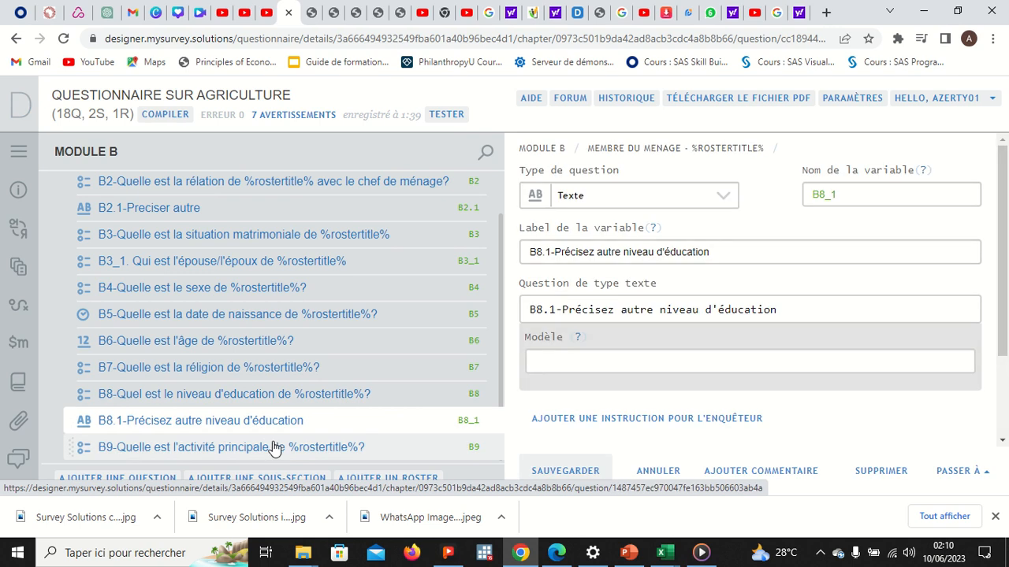
{"action": "left_click", "coordinate": [273, 447]}
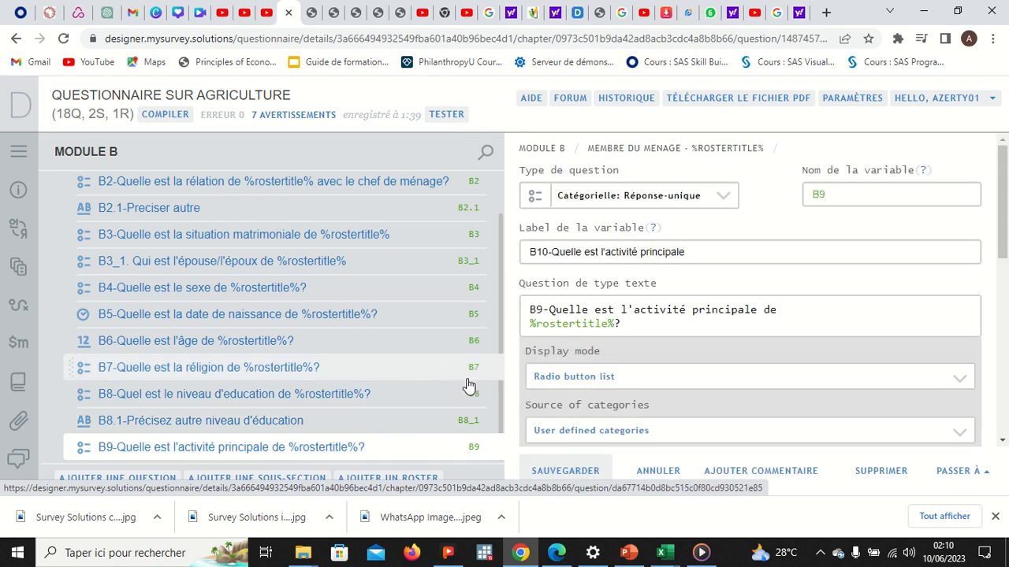
{"action": "scroll", "coordinate": [513, 378], "scroll_direction": "down", "scroll_amount": 2}
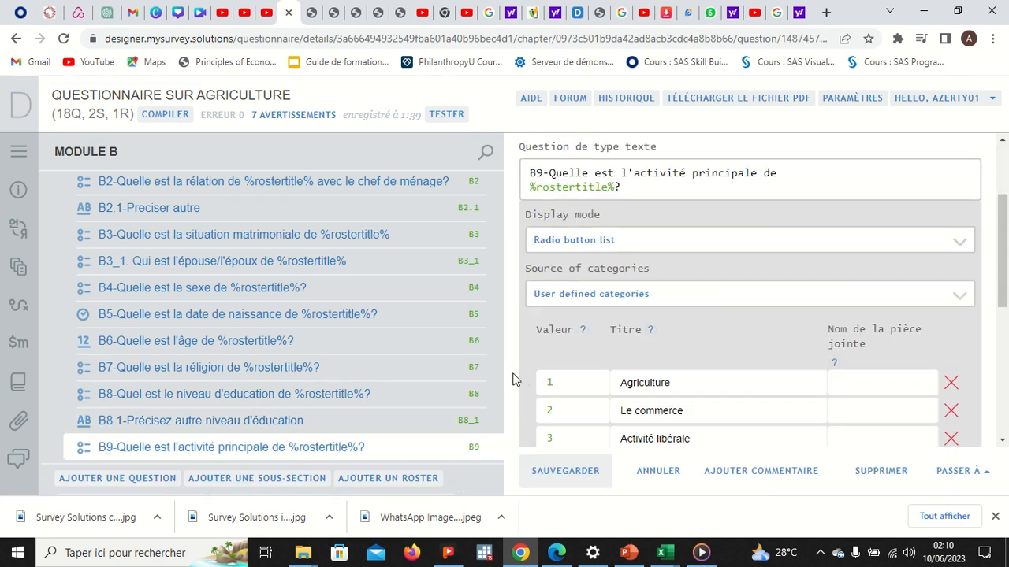
{"action": "scroll", "coordinate": [512, 379], "scroll_direction": "down", "scroll_amount": 2}
{"action": "left_click", "coordinate": [541, 475]}
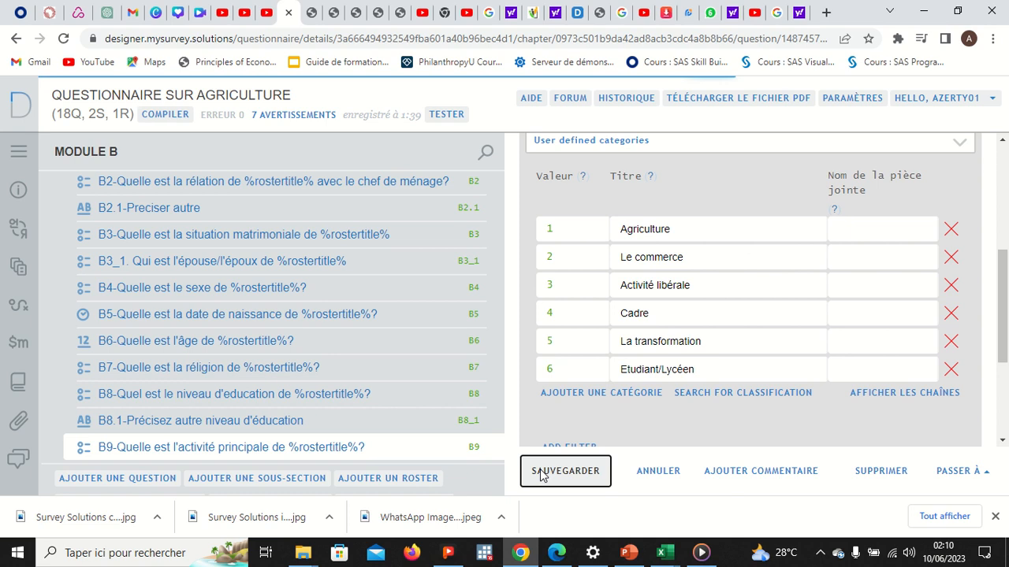
{"action": "left_click", "coordinate": [169, 115]}
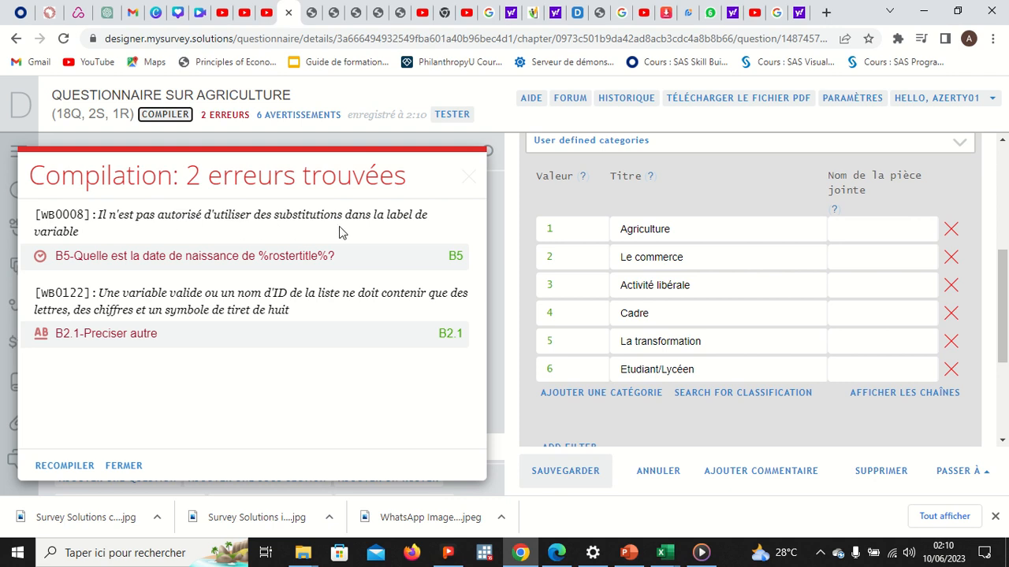
Step: Delete '%rostertitle%?' from the end of B5's variable label and save the question
{"action": "left_click", "coordinate": [295, 274]}
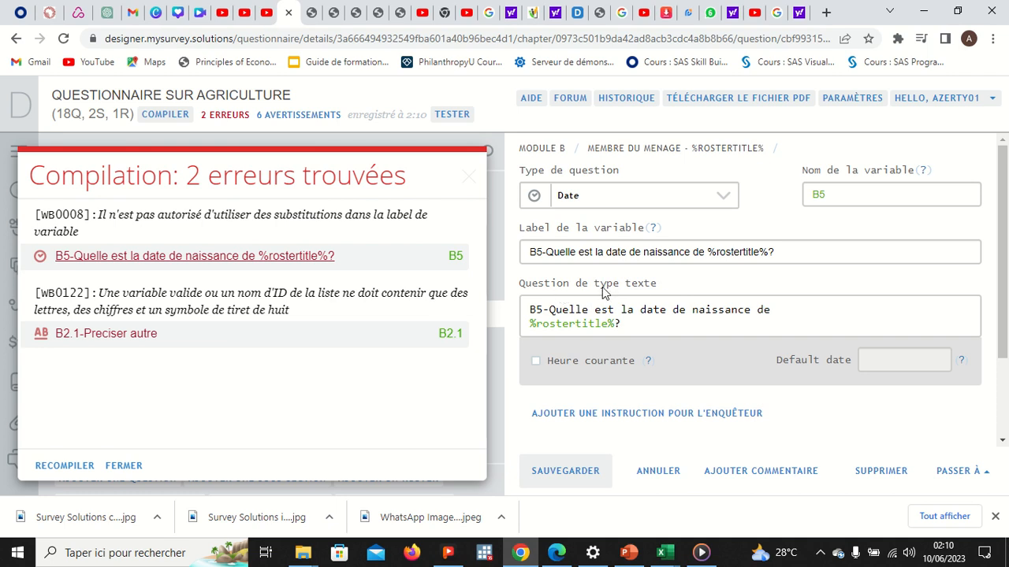
{"action": "left_click", "coordinate": [638, 322]}
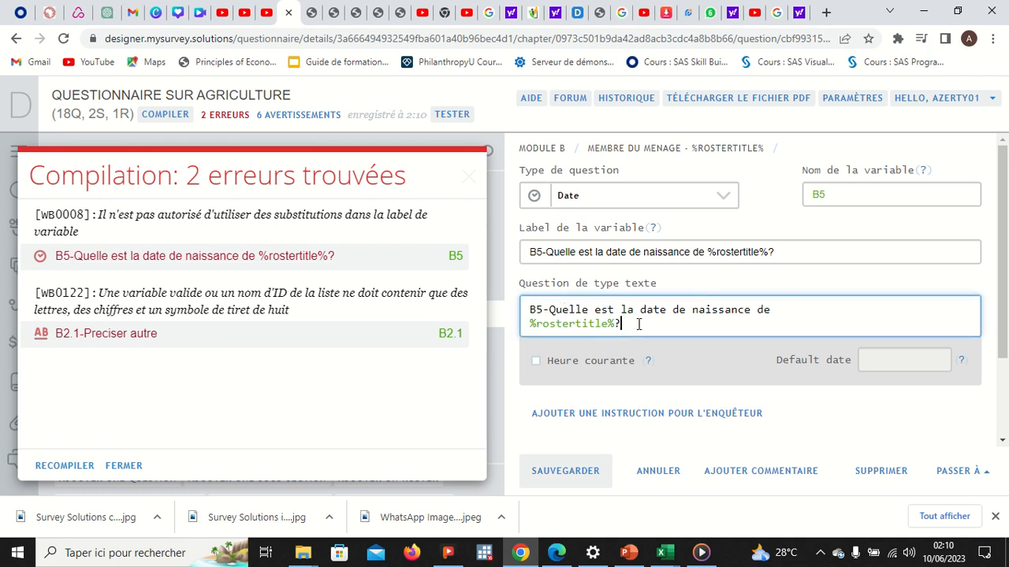
{"action": "left_click_drag", "start_coordinate": [634, 323], "coordinate": [526, 307]}
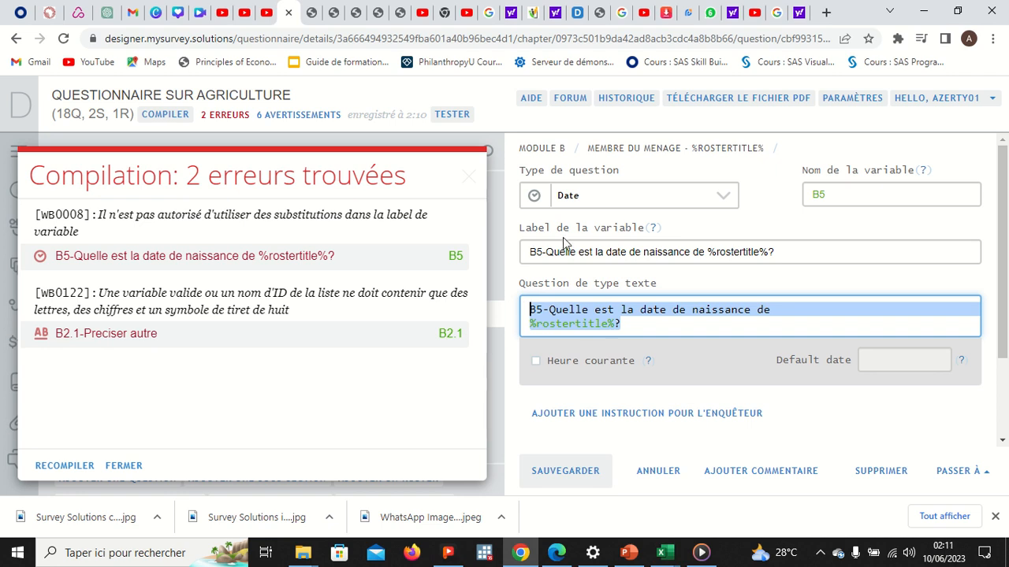
{"action": "left_click", "coordinate": [779, 254]}
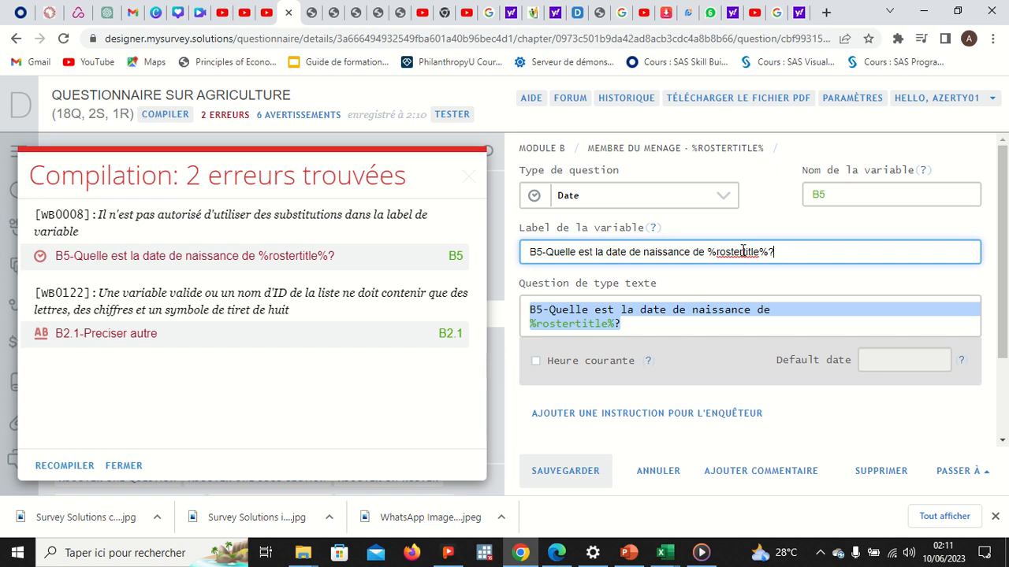
{"action": "triple_click", "coordinate": [631, 324]}
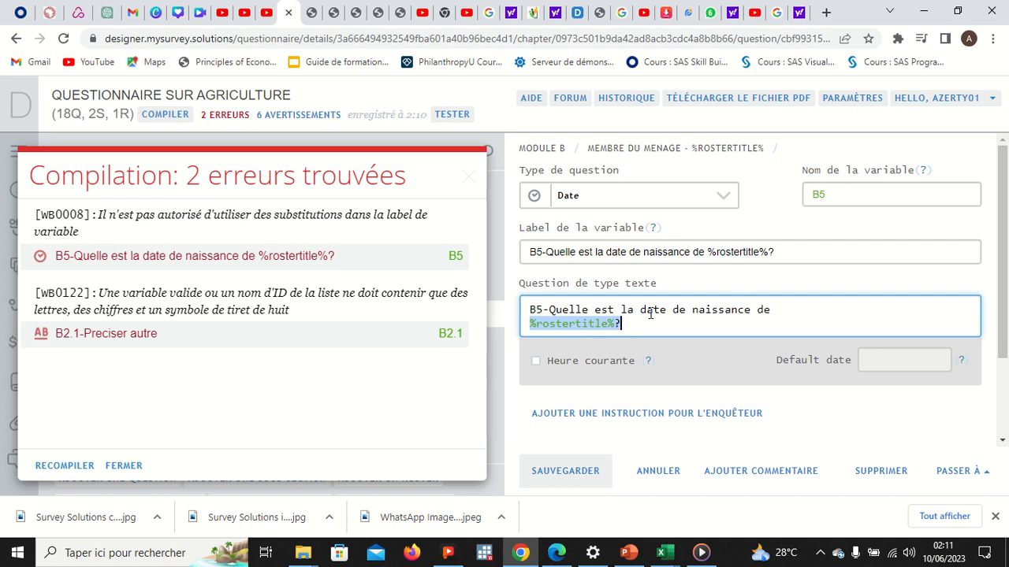
{"action": "left_click_drag", "start_coordinate": [779, 251], "coordinate": [709, 250]}
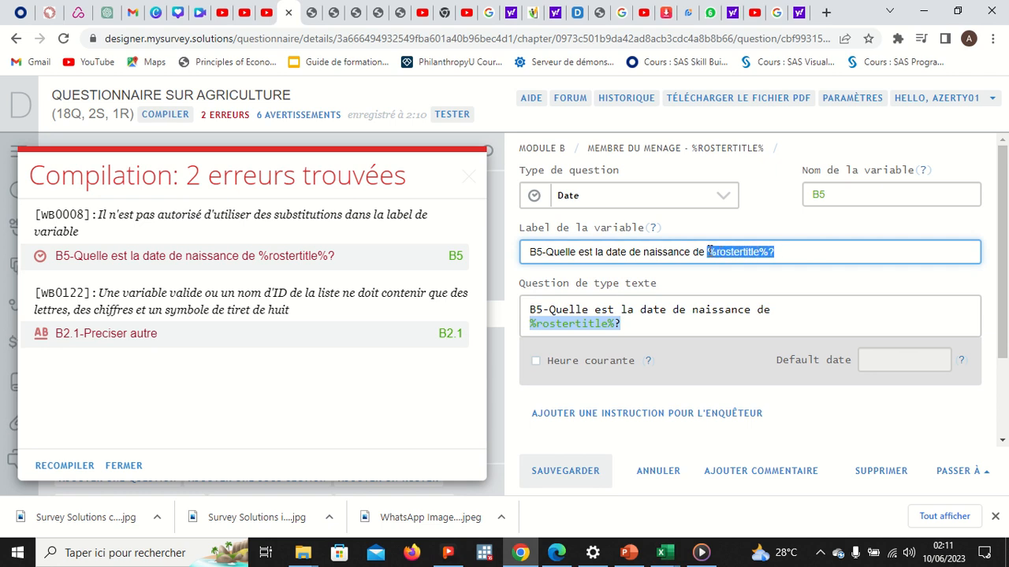
{"action": "key", "text": "BackSpace"}
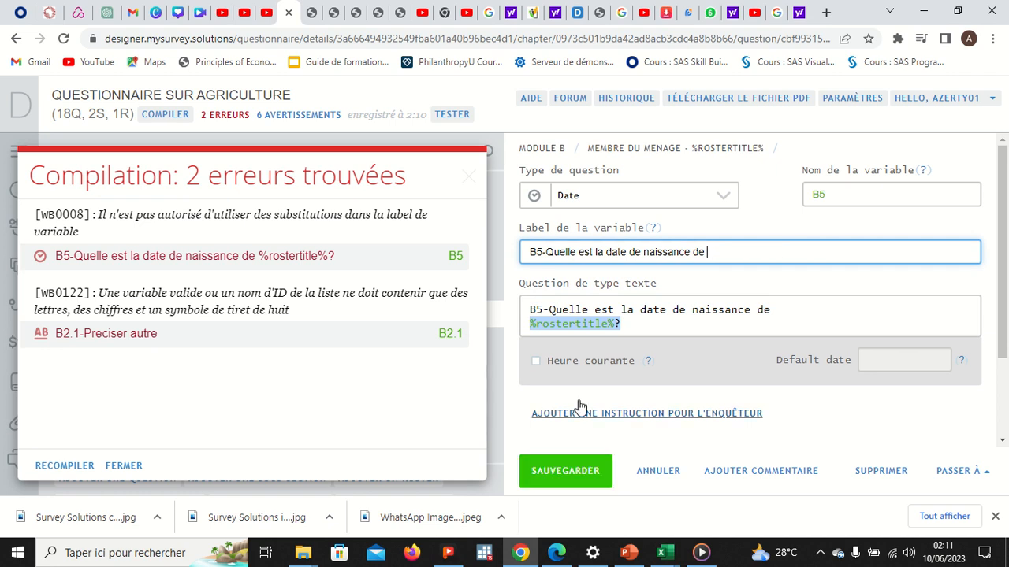
{"action": "left_click", "coordinate": [573, 470]}
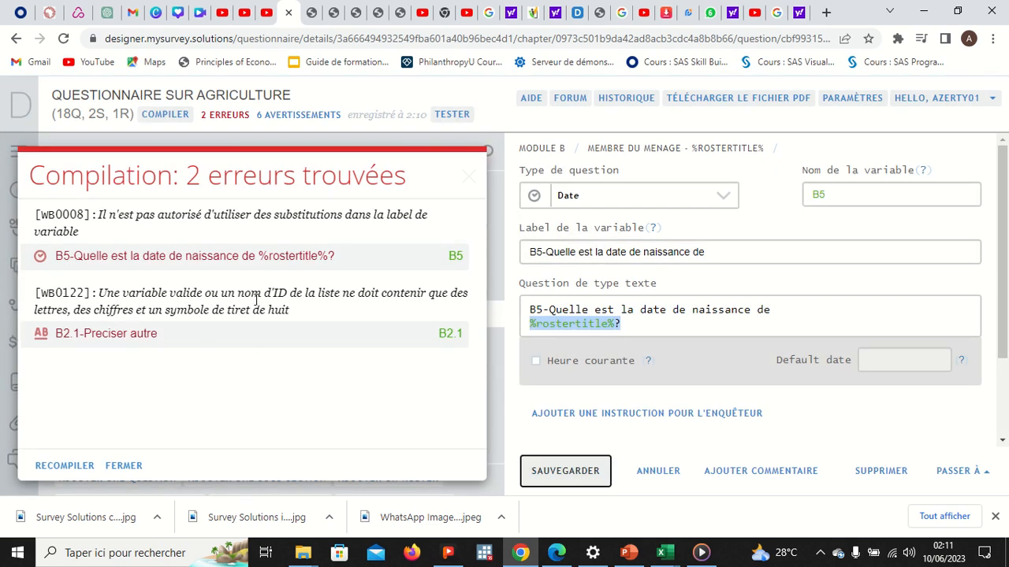
Step: Set B2.1's variable label to 'B2.1-Preciser autre', save, and recompile, leaving one error
{"action": "left_click", "coordinate": [124, 339]}
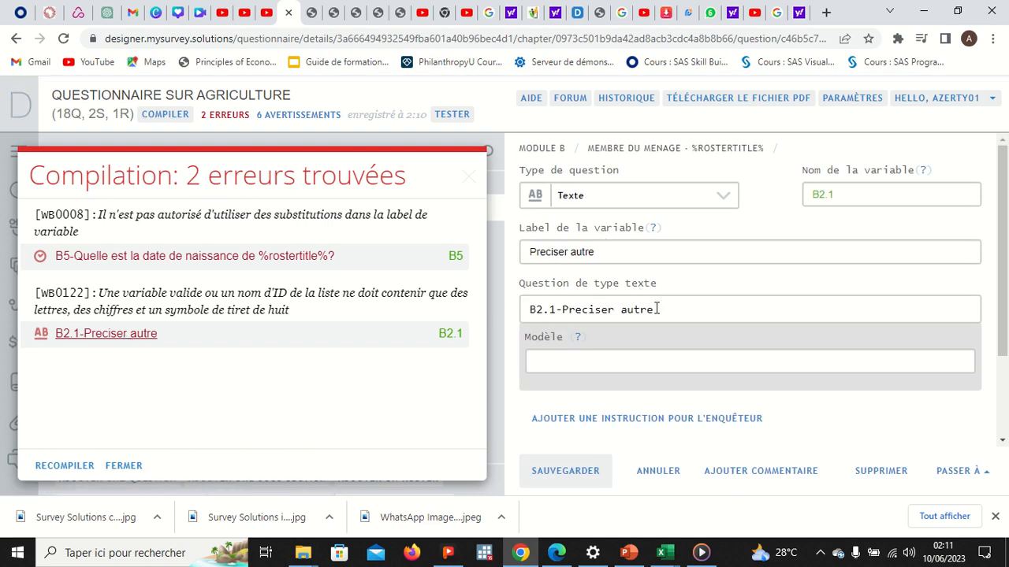
{"action": "left_click_drag", "start_coordinate": [657, 309], "coordinate": [526, 315]}
{"action": "key", "text": "ctrl+c"}
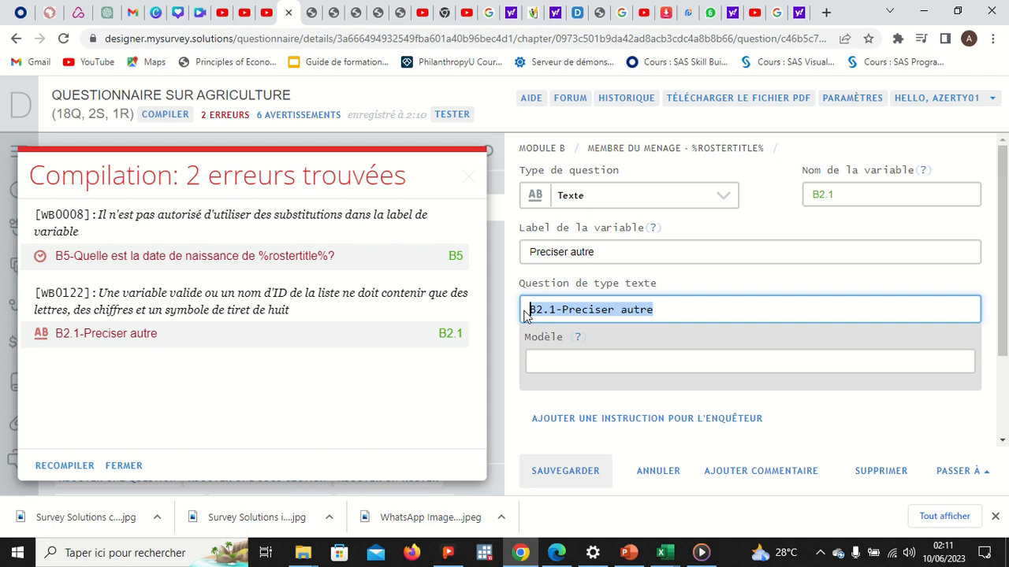
{"action": "left_click_drag", "start_coordinate": [600, 251], "coordinate": [522, 256]}
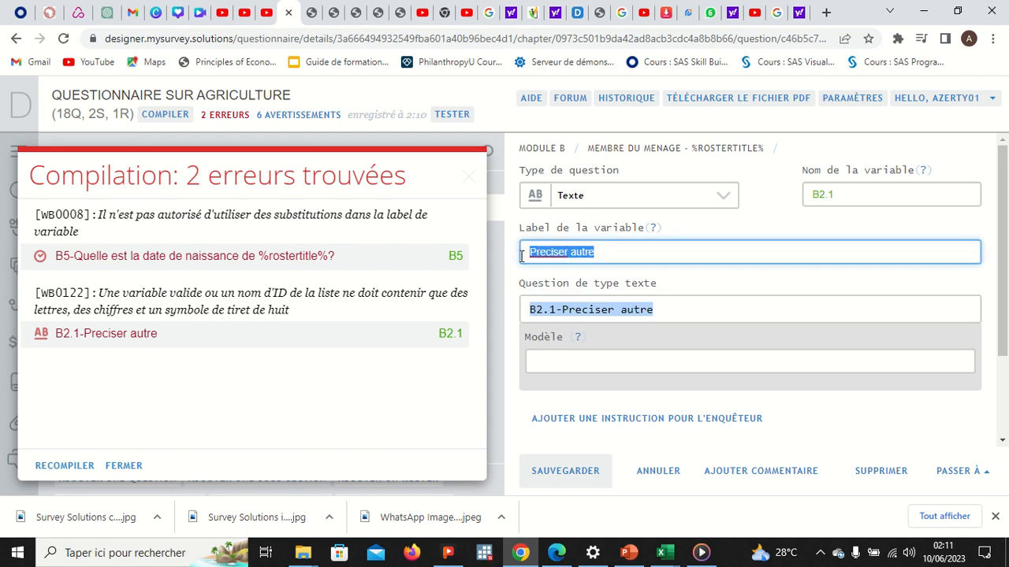
{"action": "key", "text": "ctrl+v"}
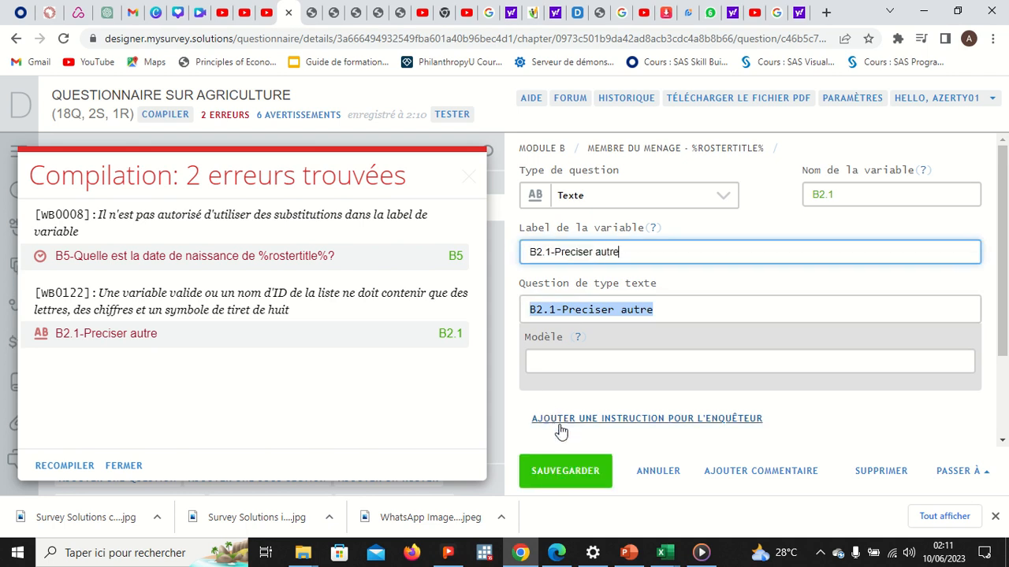
{"action": "left_click", "coordinate": [565, 466]}
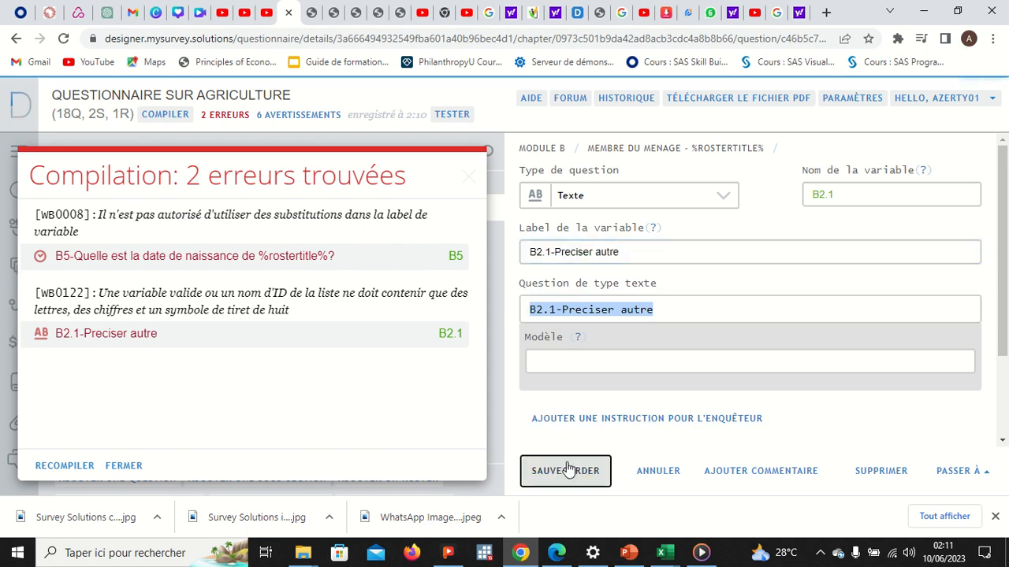
{"action": "left_click", "coordinate": [166, 114]}
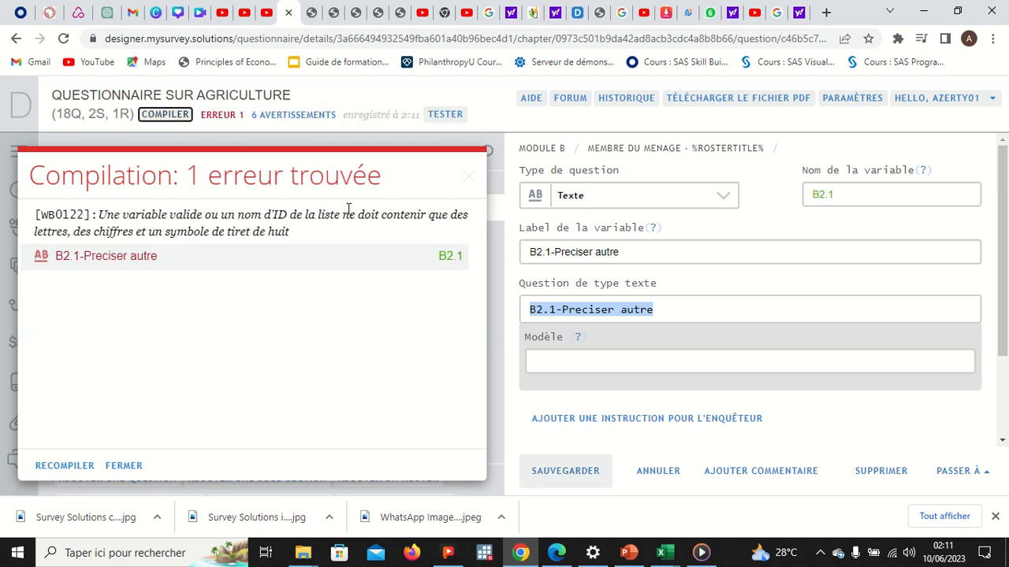
Step: Rename variable B2.1 to B2_1, save it, and recompile to reach 0 errors
{"action": "left_click", "coordinate": [469, 177]}
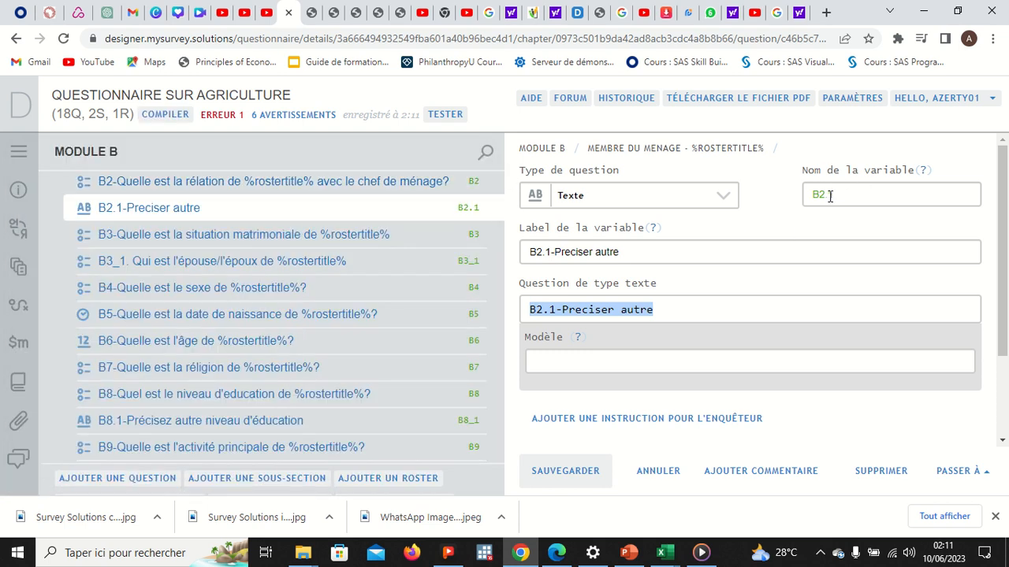
{"action": "left_click", "coordinate": [835, 196]}
{"action": "key", "text": "Left"}
{"action": "key", "text": "BackSpace"}
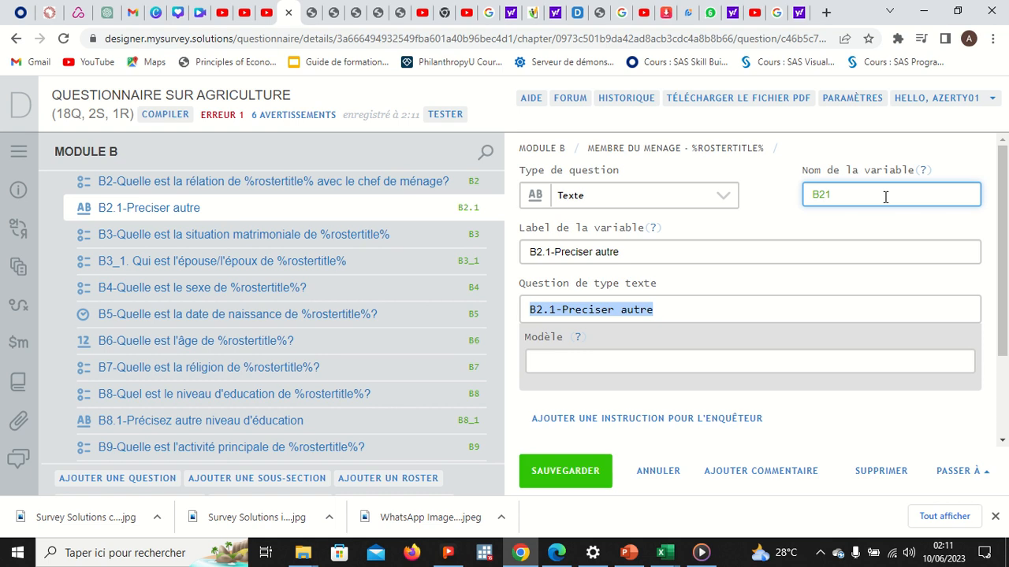
{"action": "type", "text": "8"}
{"action": "type", "text": "_"}
{"action": "left_click", "coordinate": [869, 195]}
{"action": "left_click", "coordinate": [581, 469]}
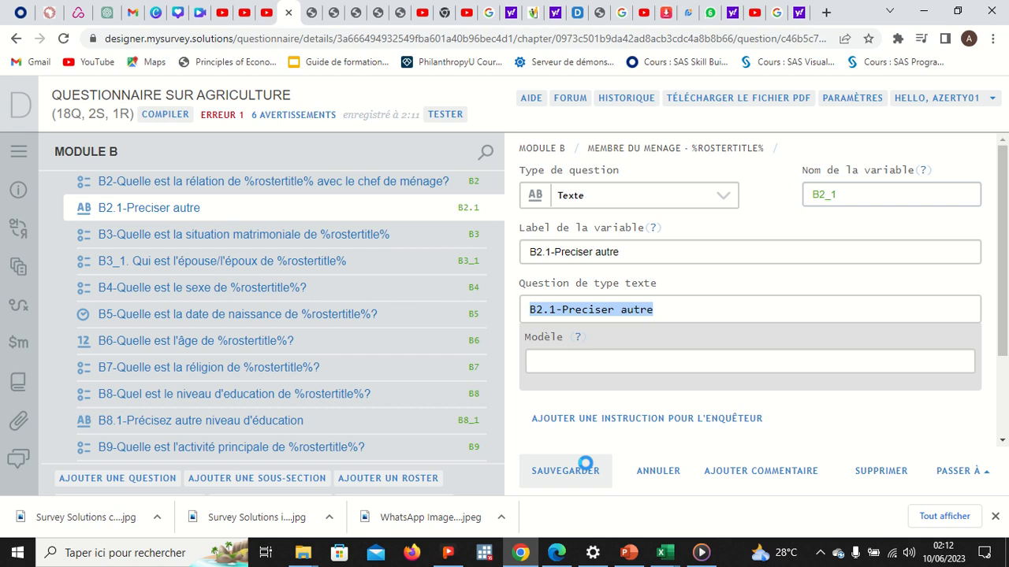
{"action": "left_click", "coordinate": [177, 115]}
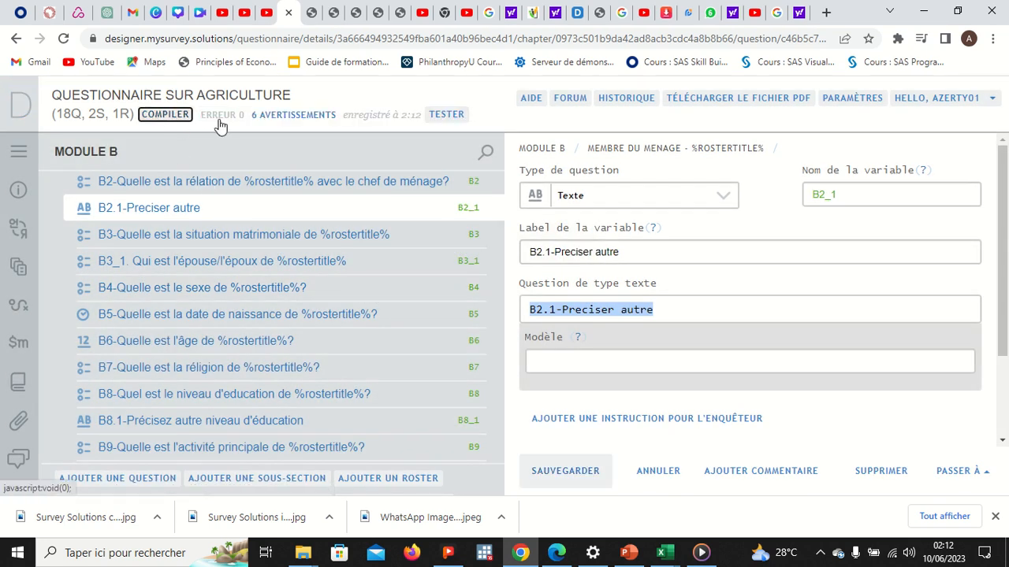
Step: Launch the Web Tester, go to Module B, and add the first household member's full name
{"action": "left_click", "coordinate": [444, 118]}
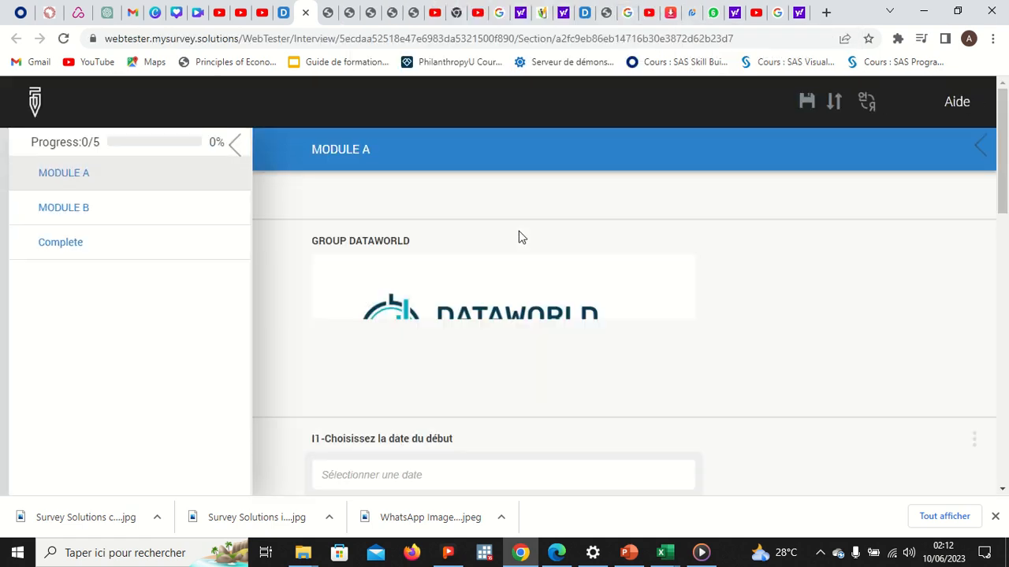
{"action": "left_click", "coordinate": [72, 208]}
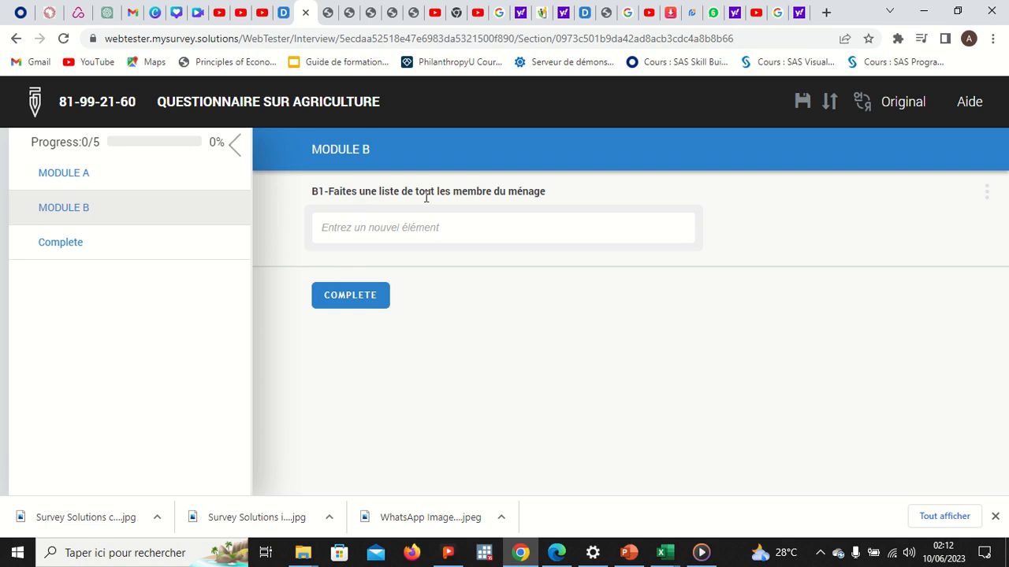
{"action": "left_click", "coordinate": [470, 218]}
{"action": "type", "text": "mo"}
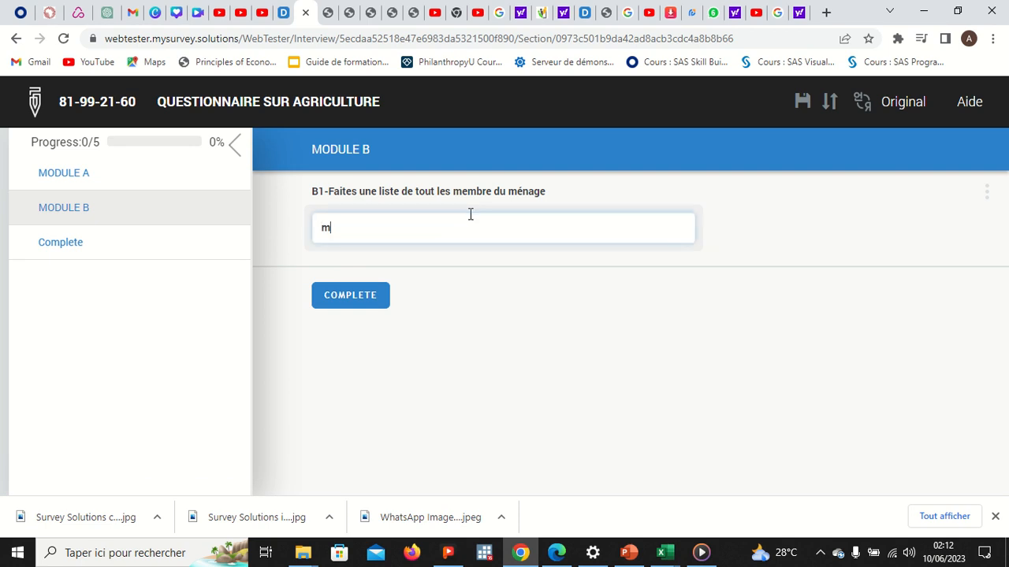
{"action": "key", "text": "BackSpace"}
{"action": "key", "text": "BackSpace"}
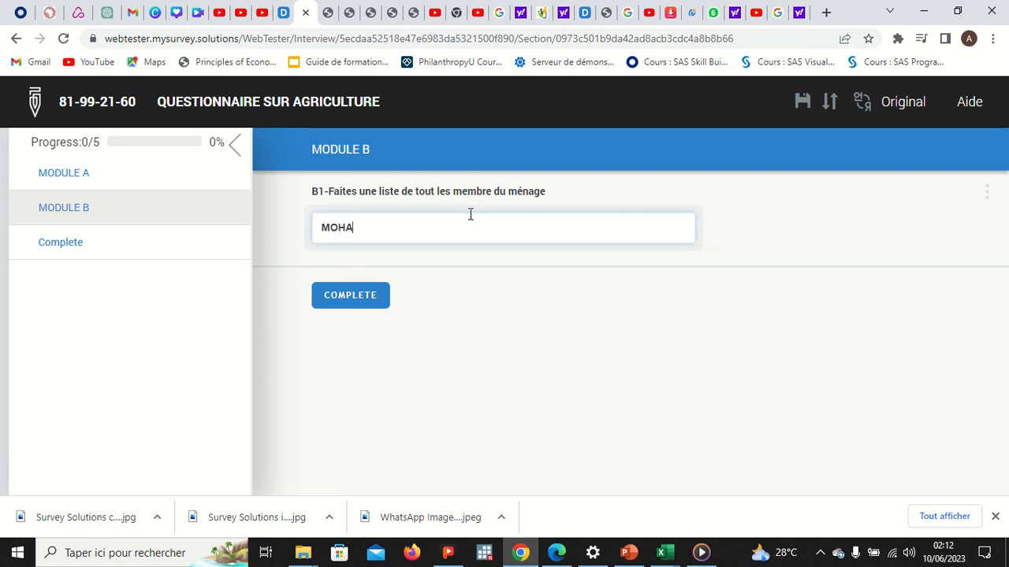
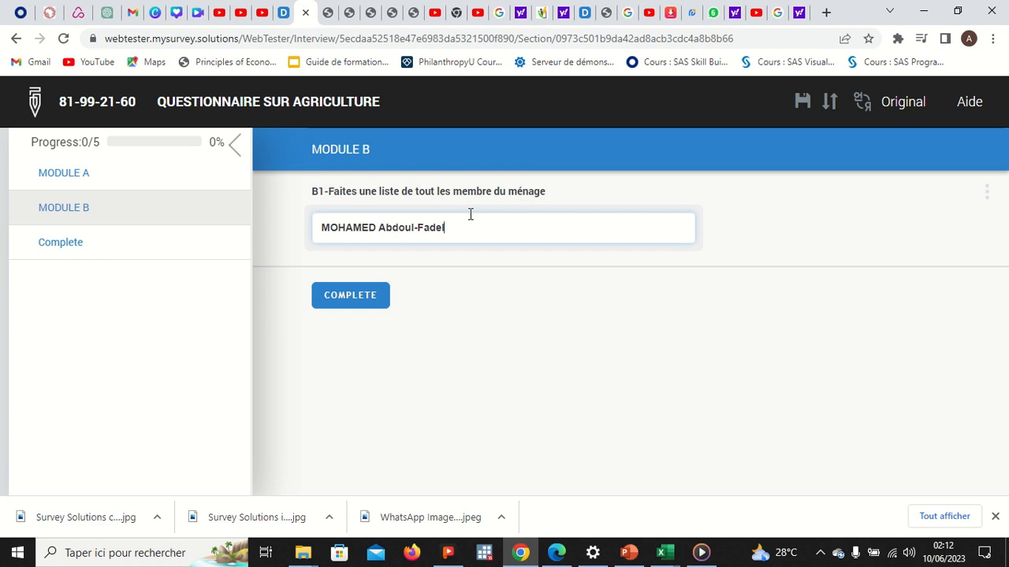
{"action": "key", "text": "Return"}
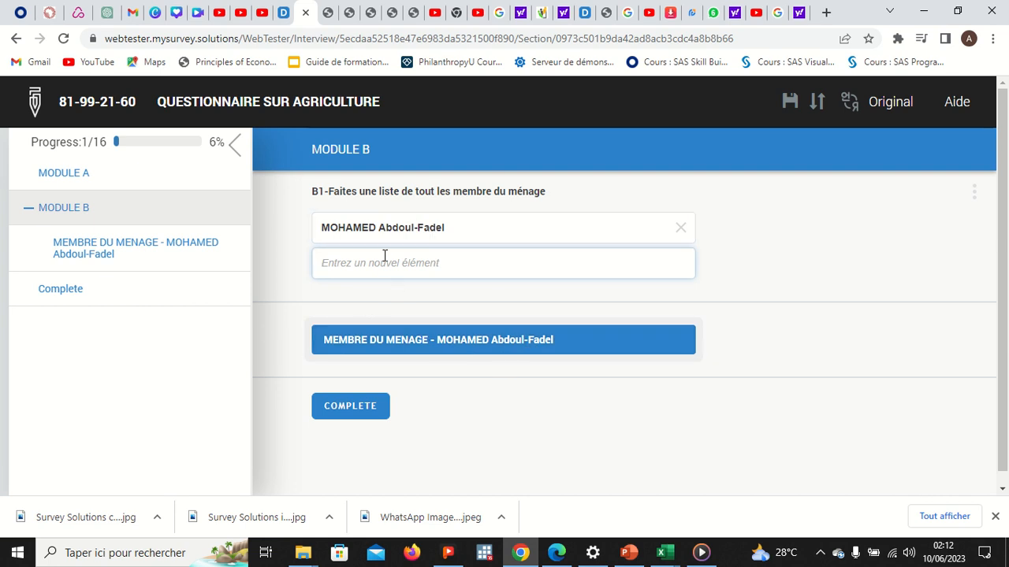
Step: Add the second household member's full name to the Module B list
{"action": "type", "text": "d"}
{"action": "key", "text": "BackSpace"}
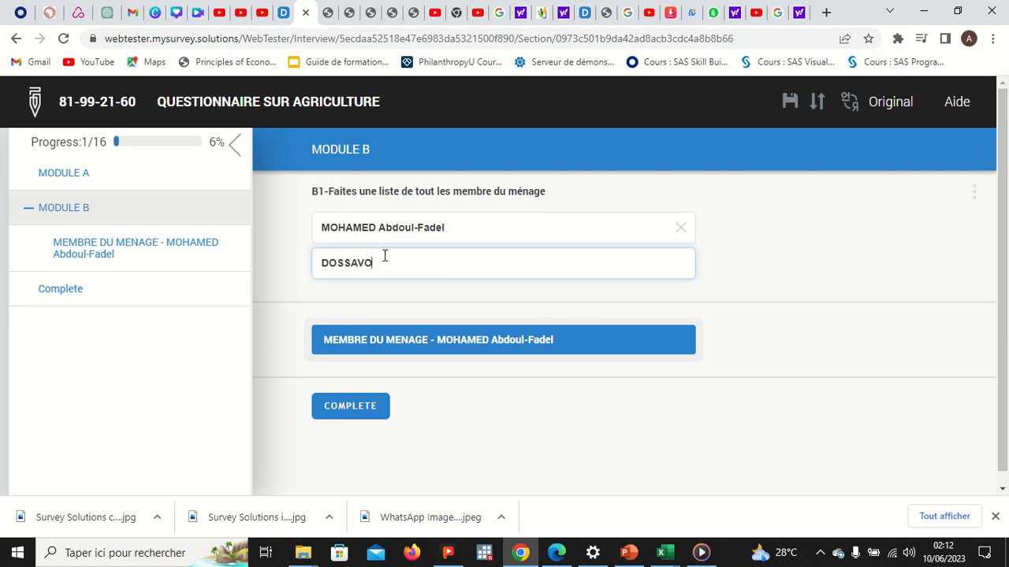
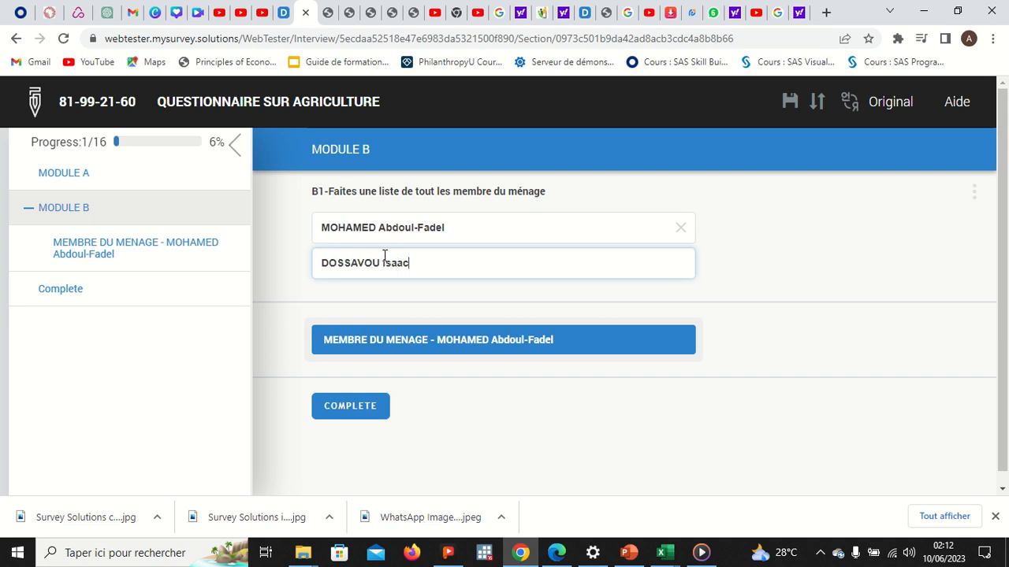
{"action": "key", "text": "Return"}
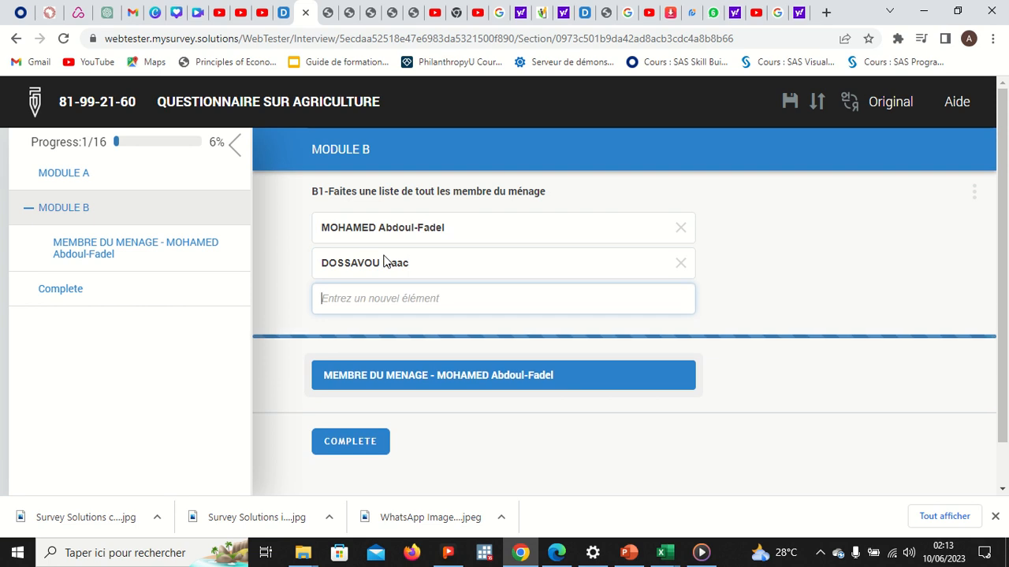
{"action": "scroll", "coordinate": [623, 398], "scroll_direction": "down", "scroll_amount": 2}
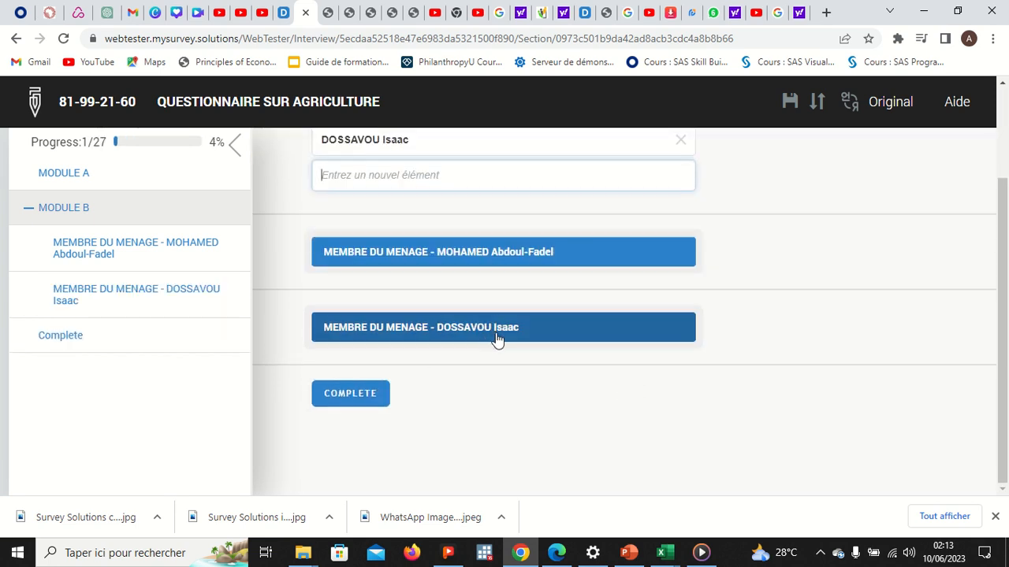
{"action": "scroll", "coordinate": [541, 280], "scroll_direction": "up", "scroll_amount": 1}
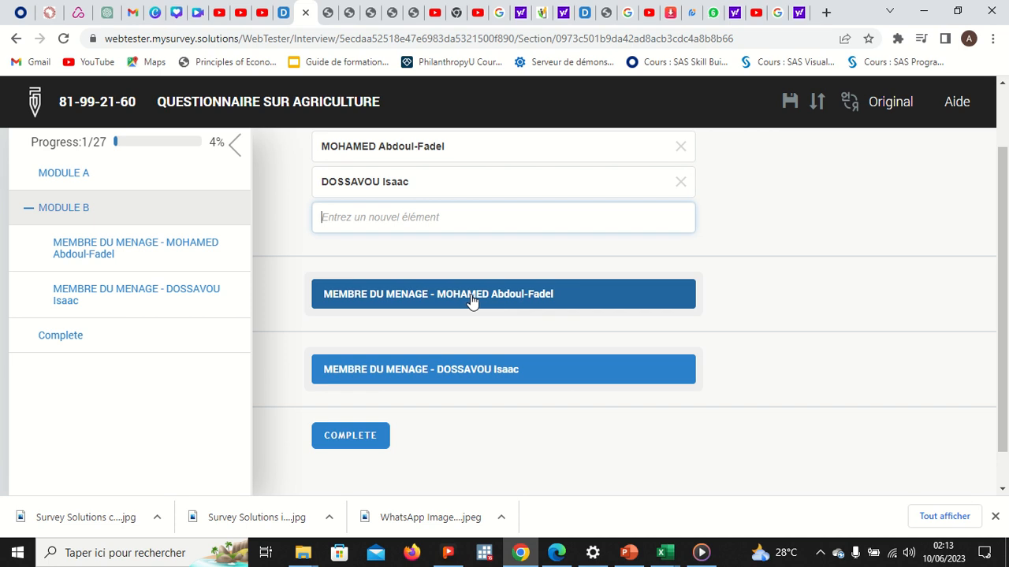
Step: In the first member's section, choose Chef de ménage for B2, Célibataire for B3, and himself for spouse B3_1
{"action": "left_click", "coordinate": [470, 301]}
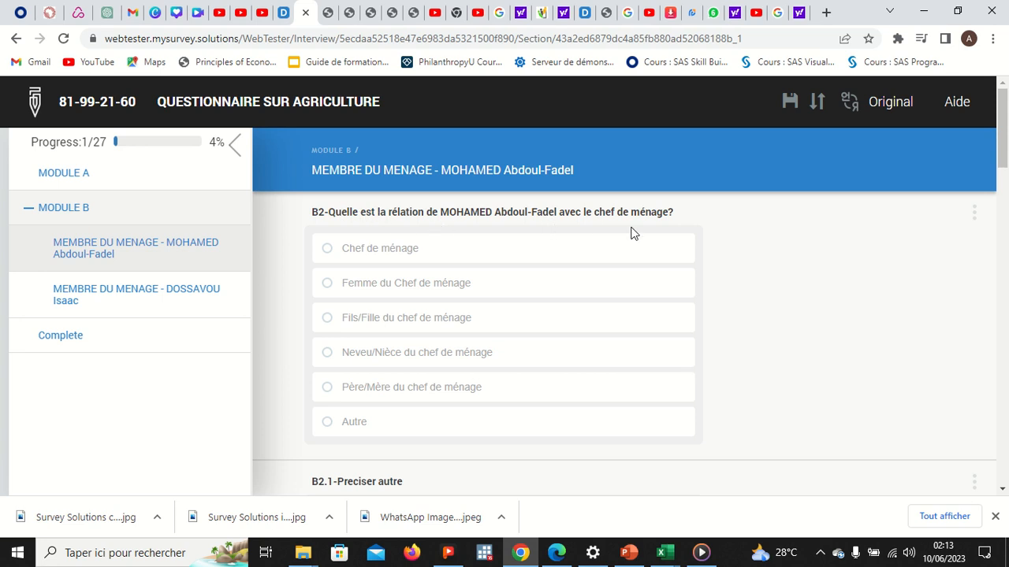
{"action": "left_click", "coordinate": [406, 254]}
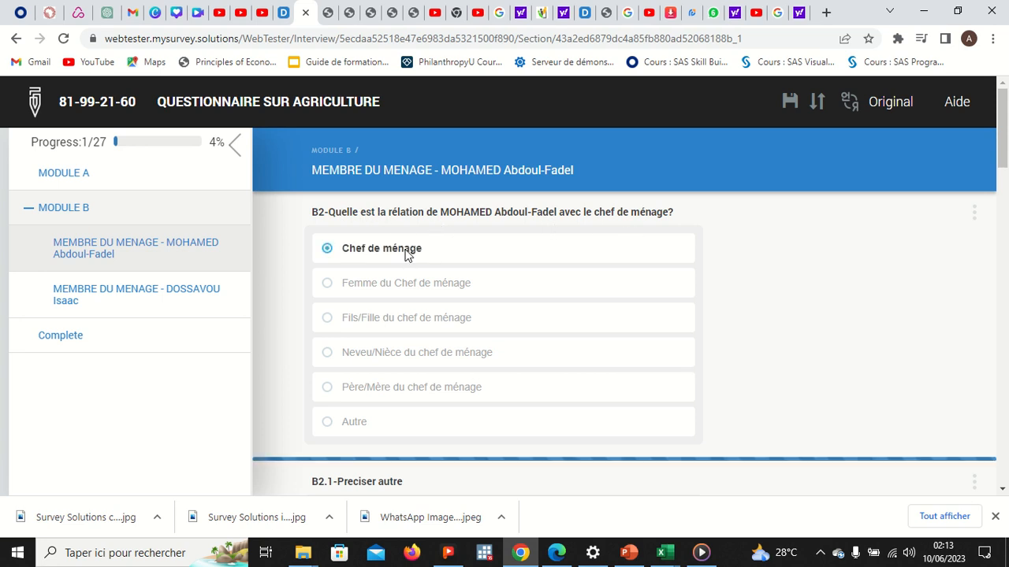
{"action": "scroll", "coordinate": [479, 356], "scroll_direction": "down", "scroll_amount": 3}
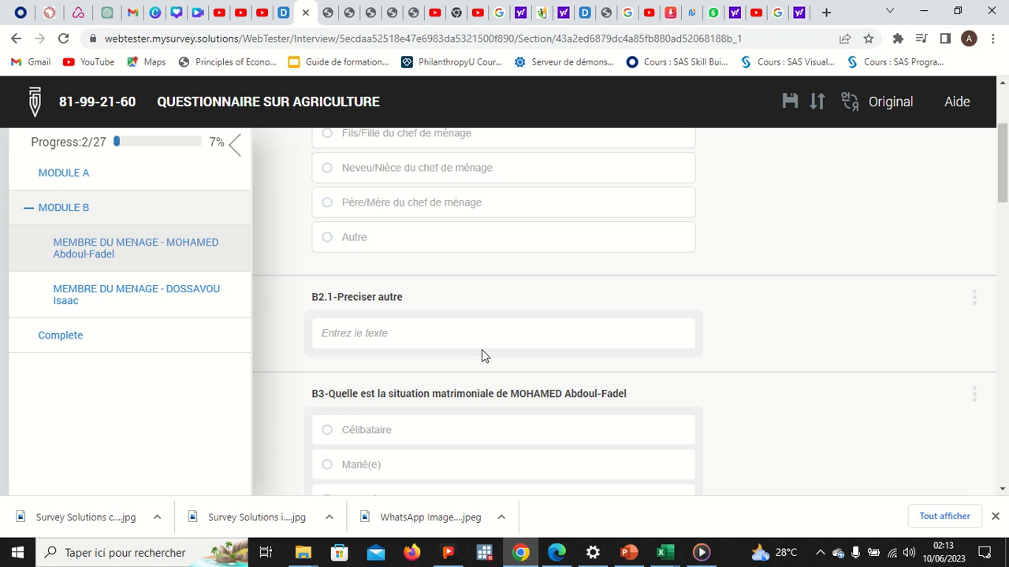
{"action": "scroll", "coordinate": [481, 354], "scroll_direction": "down", "scroll_amount": 1}
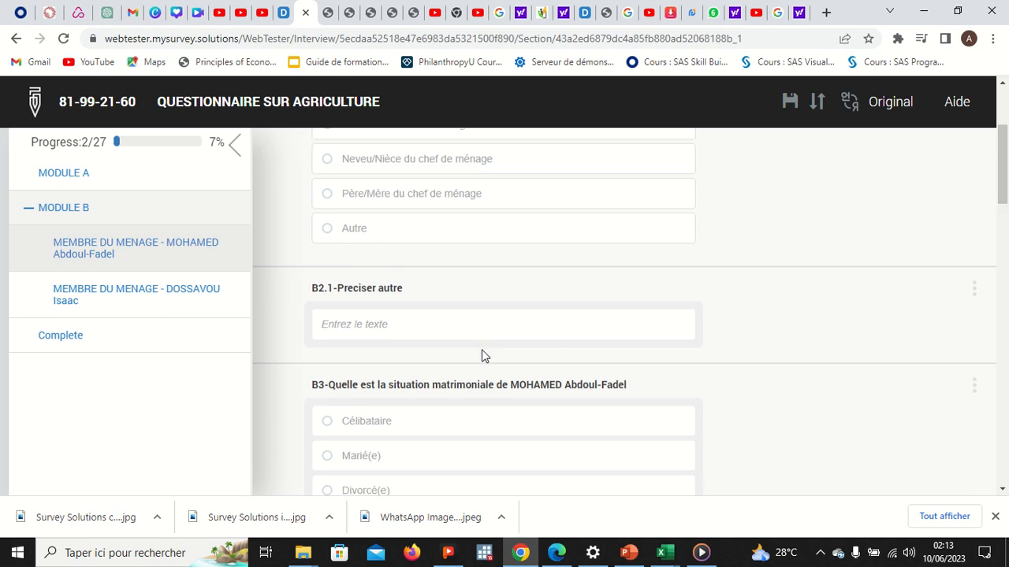
{"action": "left_click", "coordinate": [381, 354]}
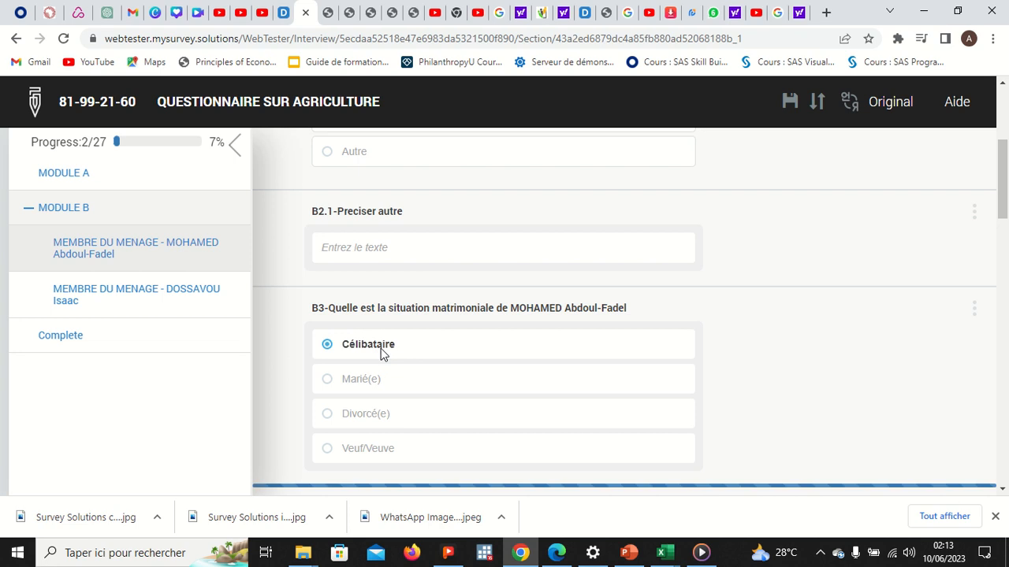
{"action": "scroll", "coordinate": [383, 354], "scroll_direction": "down", "scroll_amount": 3}
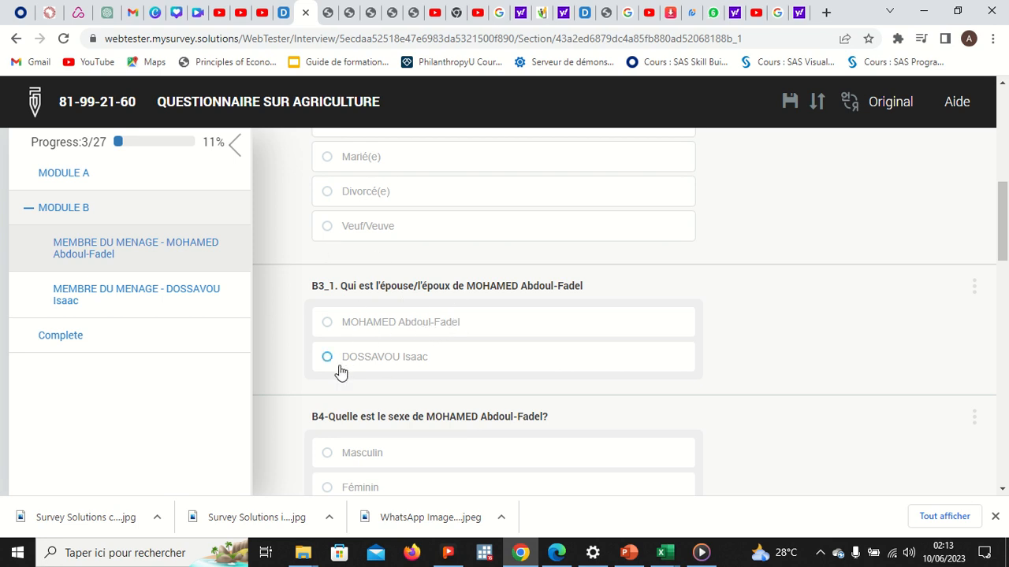
{"action": "left_click", "coordinate": [415, 363]}
{"action": "left_click", "coordinate": [394, 329]}
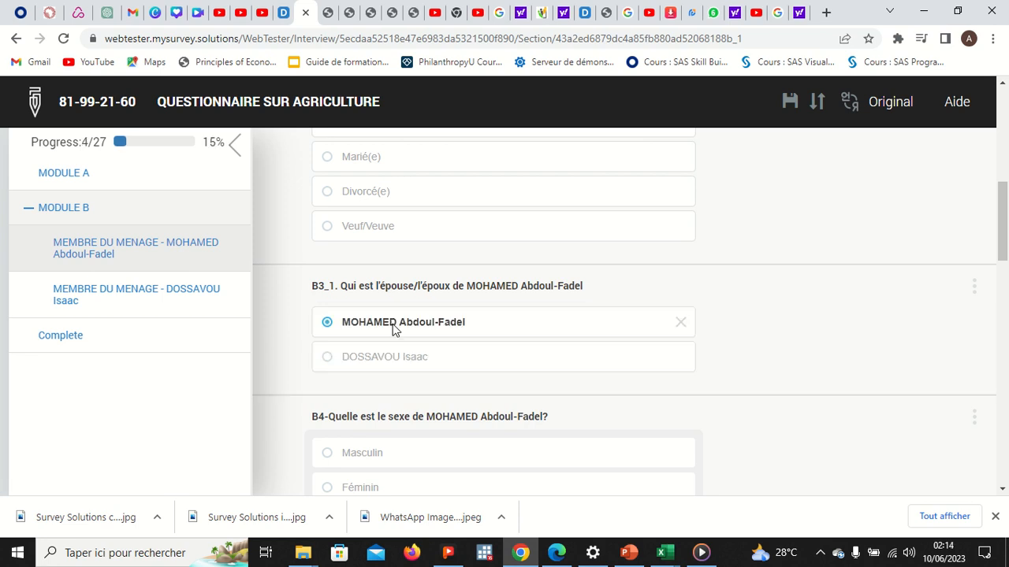
{"action": "scroll", "coordinate": [465, 392], "scroll_direction": "down", "scroll_amount": 2}
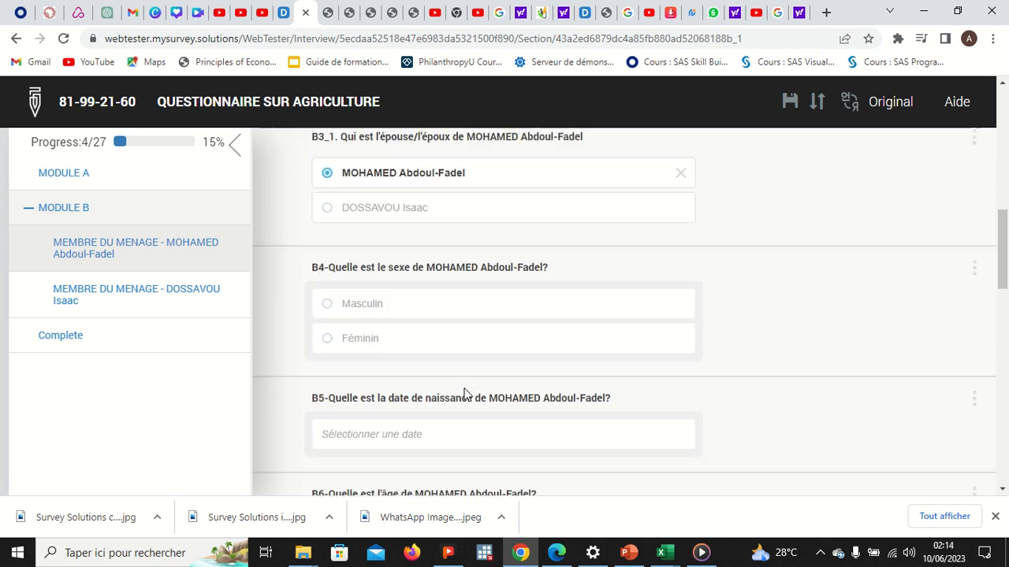
Step: Record the first member as Masculin, born 28 June 2023, aged 4
{"action": "left_click", "coordinate": [367, 315]}
{"action": "left_click", "coordinate": [388, 428]}
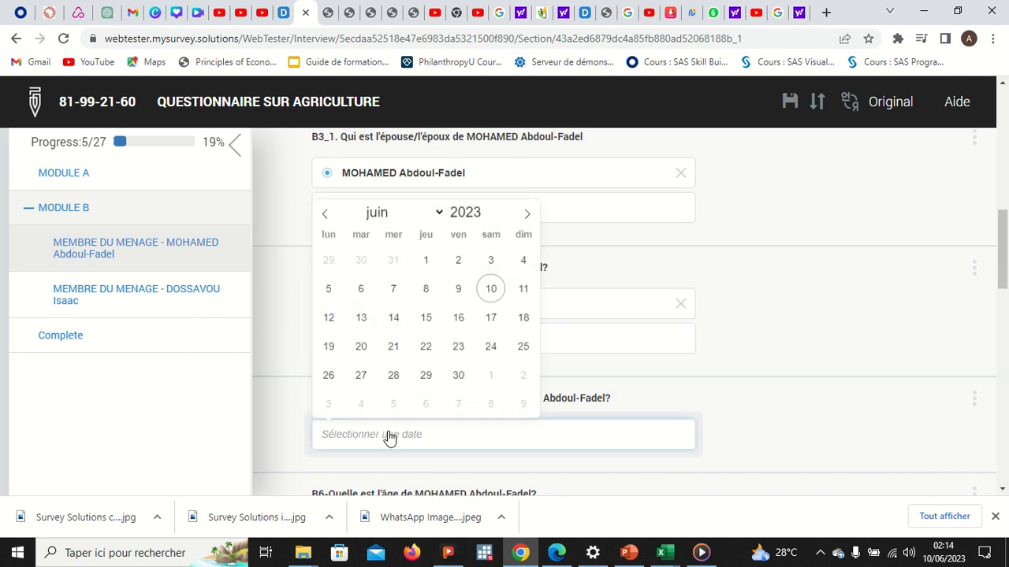
{"action": "left_click", "coordinate": [390, 378]}
{"action": "scroll", "coordinate": [433, 411], "scroll_direction": "down", "scroll_amount": 1}
{"action": "scroll", "coordinate": [433, 412], "scroll_direction": "down", "scroll_amount": 2}
{"action": "left_click", "coordinate": [397, 338]}
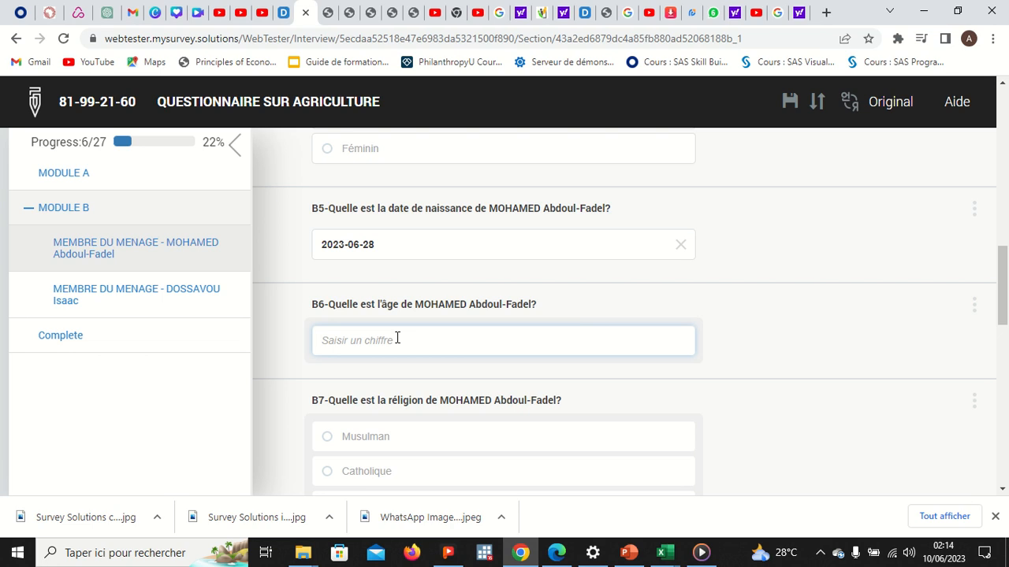
{"action": "type", "text": "4"}
{"action": "key", "text": "Tab"}
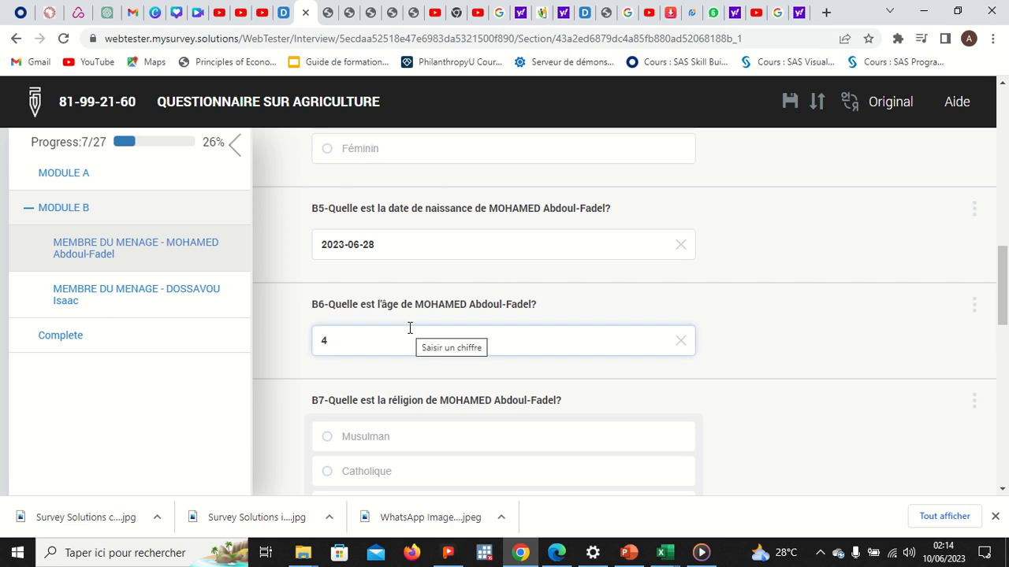
{"action": "left_click", "coordinate": [393, 246]}
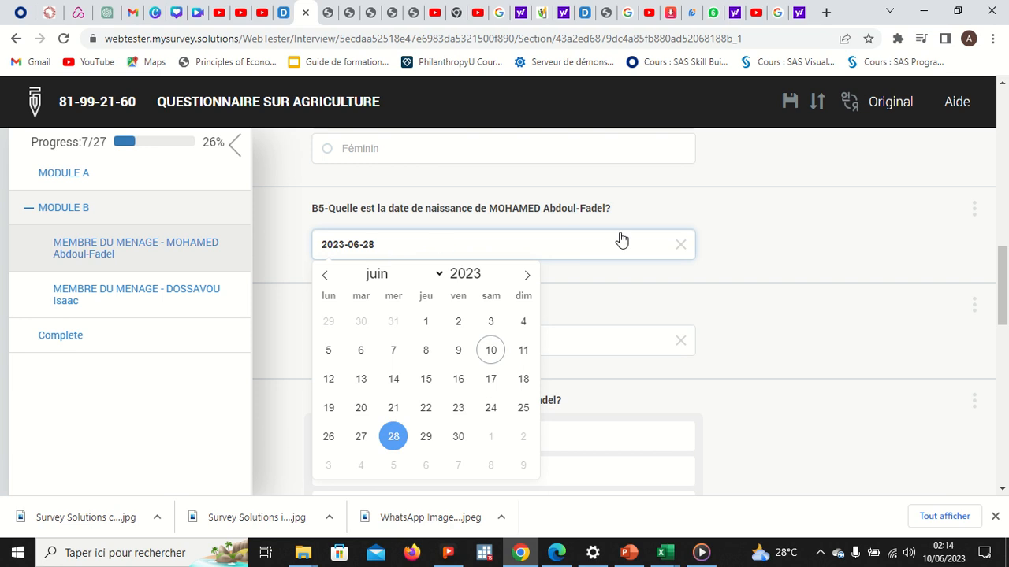
{"action": "left_click", "coordinate": [742, 233]}
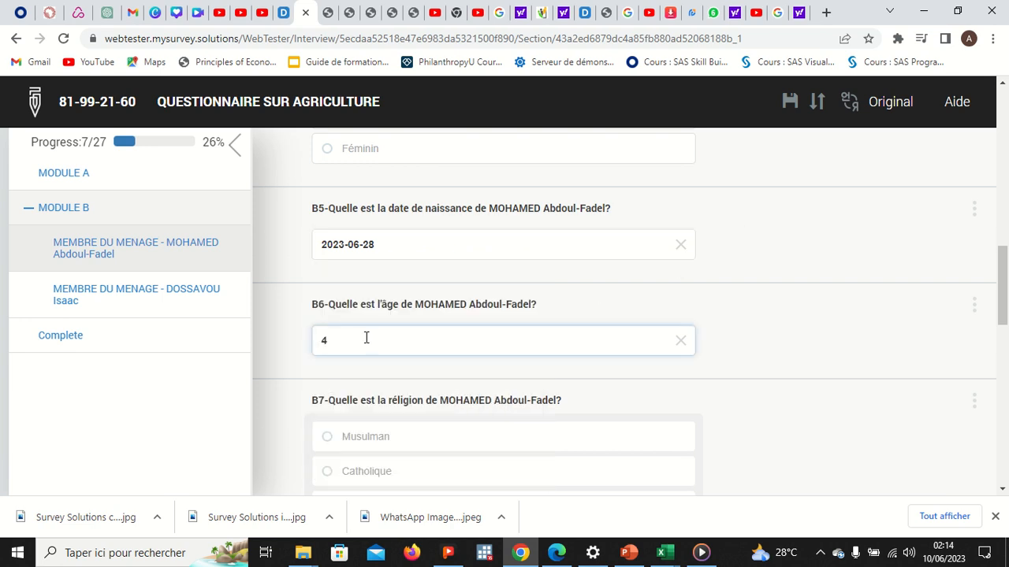
{"action": "left_click", "coordinate": [341, 345]}
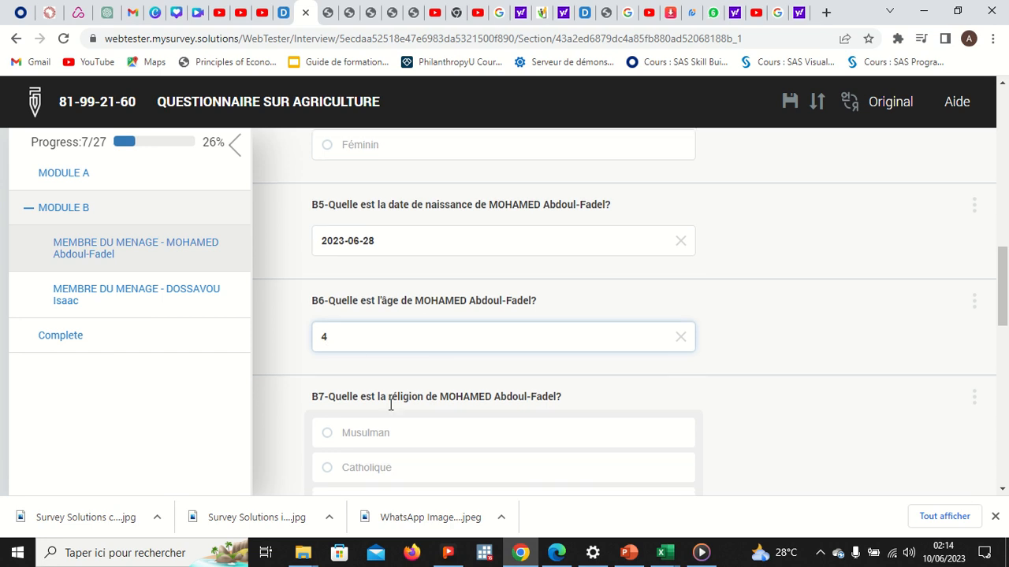
Step: Choose Musulman for religion, Aucun for education, and Agriculture for main activity
{"action": "scroll", "coordinate": [378, 394], "scroll_direction": "down", "scroll_amount": 3}
{"action": "left_click", "coordinate": [361, 327]}
{"action": "scroll", "coordinate": [361, 326], "scroll_direction": "down", "scroll_amount": 3}
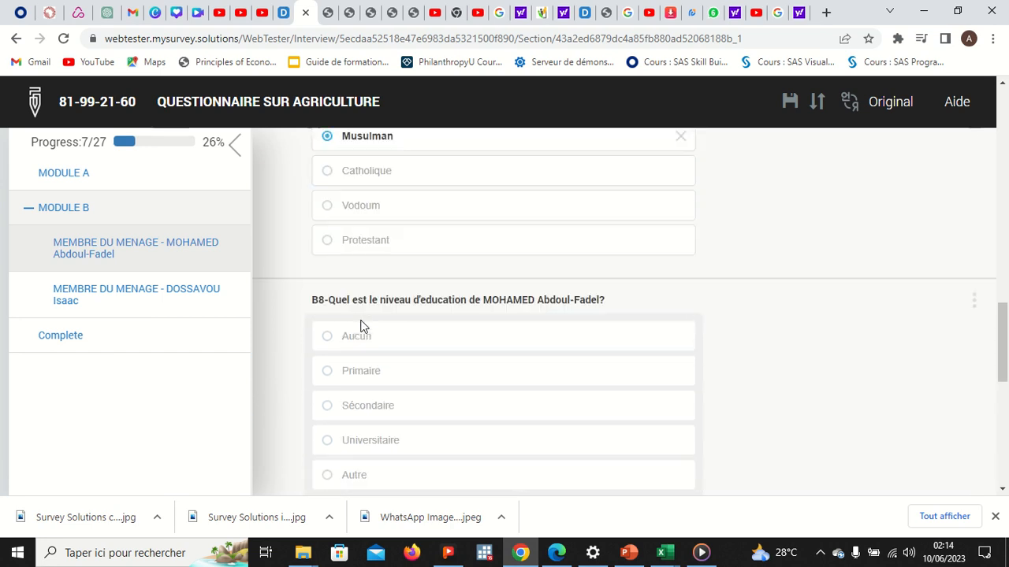
{"action": "left_click", "coordinate": [372, 320]}
{"action": "scroll", "coordinate": [375, 318], "scroll_direction": "down", "scroll_amount": 3}
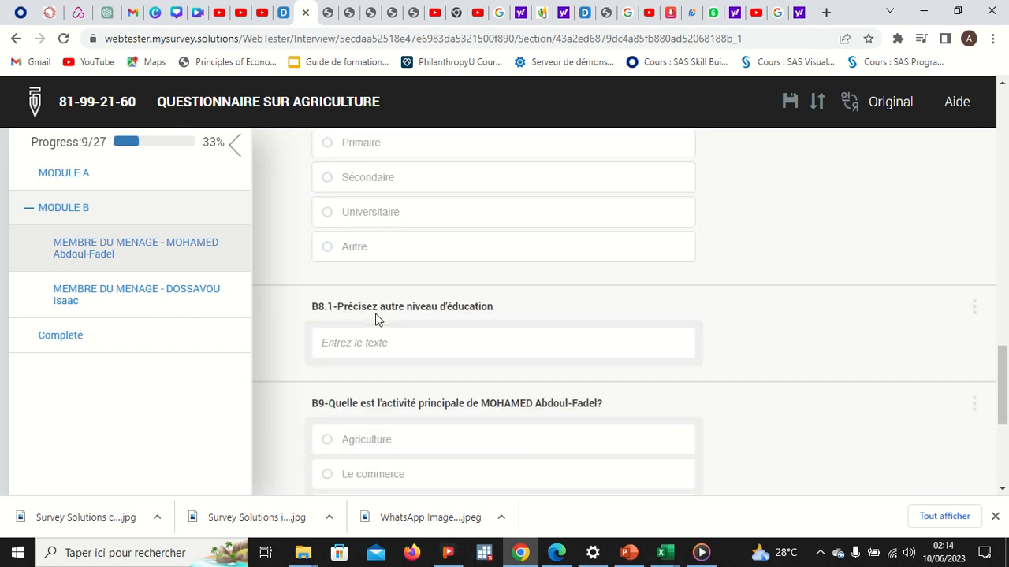
{"action": "left_click", "coordinate": [384, 342]}
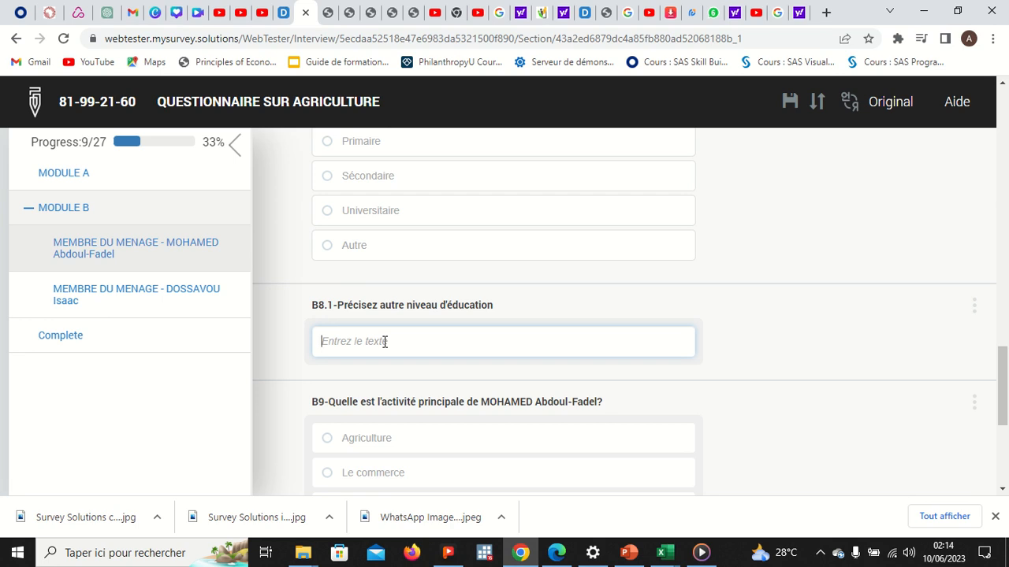
{"action": "scroll", "coordinate": [384, 339], "scroll_direction": "down", "scroll_amount": 1}
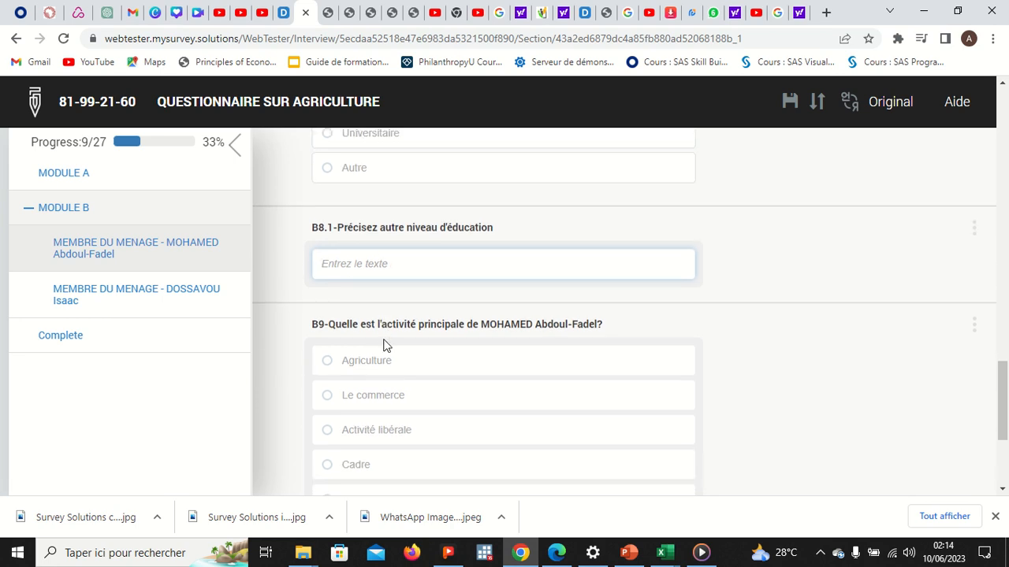
{"action": "left_click", "coordinate": [361, 268]}
{"action": "scroll", "coordinate": [360, 270], "scroll_direction": "down", "scroll_amount": 1}
{"action": "left_click", "coordinate": [367, 251]}
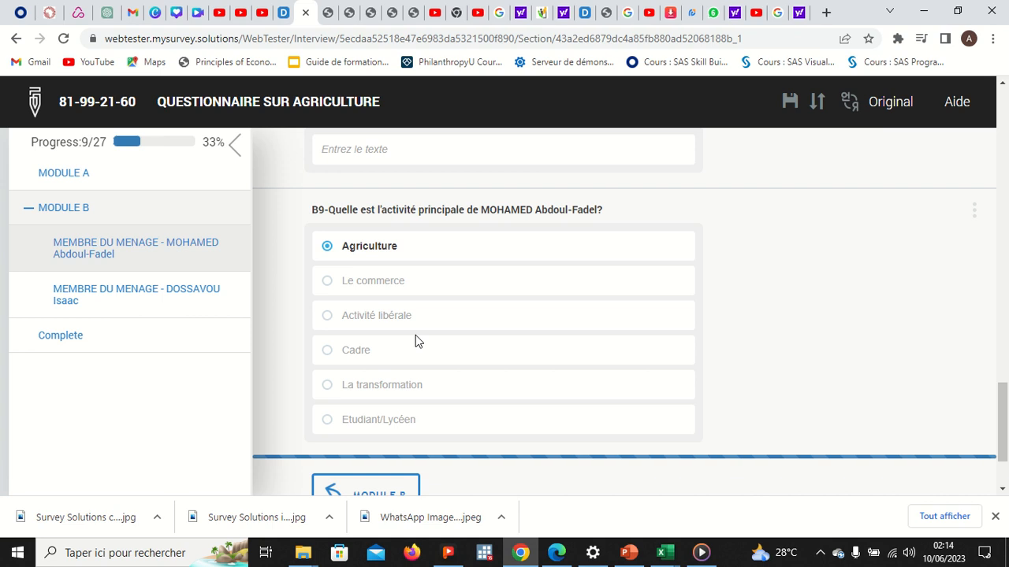
{"action": "scroll", "coordinate": [417, 340], "scroll_direction": "down", "scroll_amount": 1}
{"action": "scroll", "coordinate": [415, 335], "scroll_direction": "up", "scroll_amount": 2}
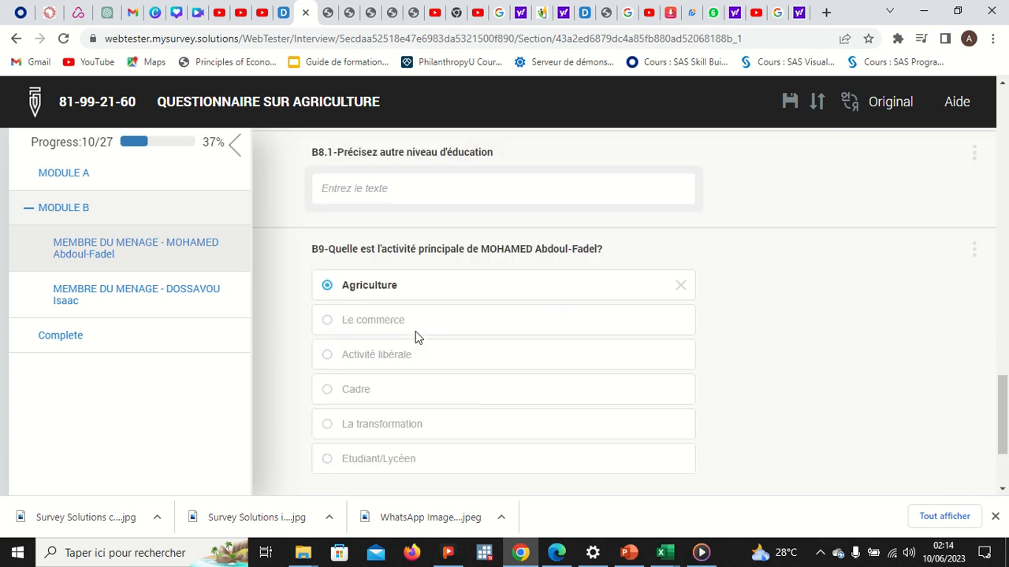
Step: Enter VD as the B8.1 specify-other answer and FD as the B2.1 answer
{"action": "left_click", "coordinate": [355, 199]}
{"action": "type", "text": "VD"}
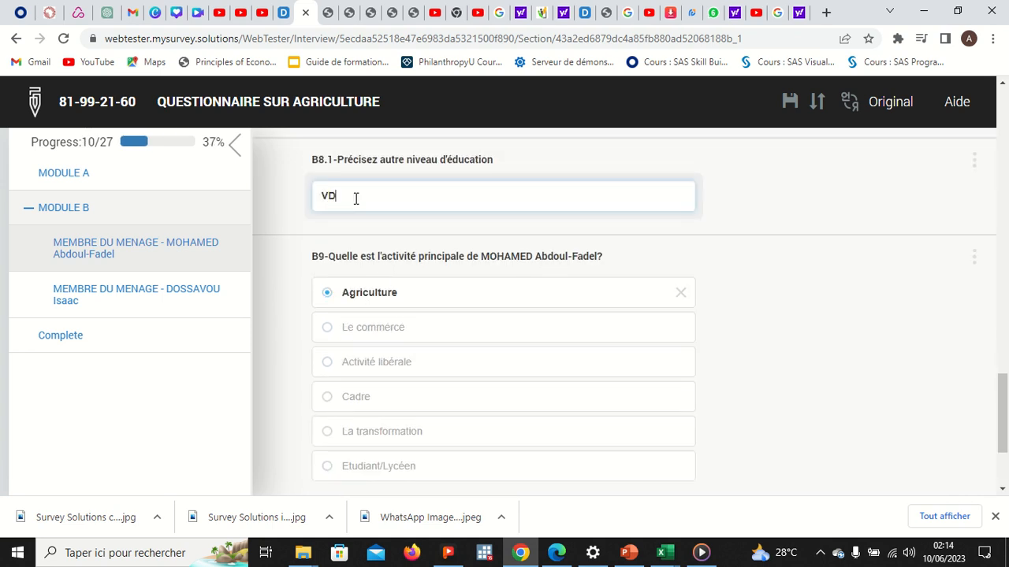
{"action": "scroll", "coordinate": [356, 198], "scroll_direction": "up", "scroll_amount": 2}
{"action": "scroll", "coordinate": [355, 198], "scroll_direction": "up", "scroll_amount": 6}
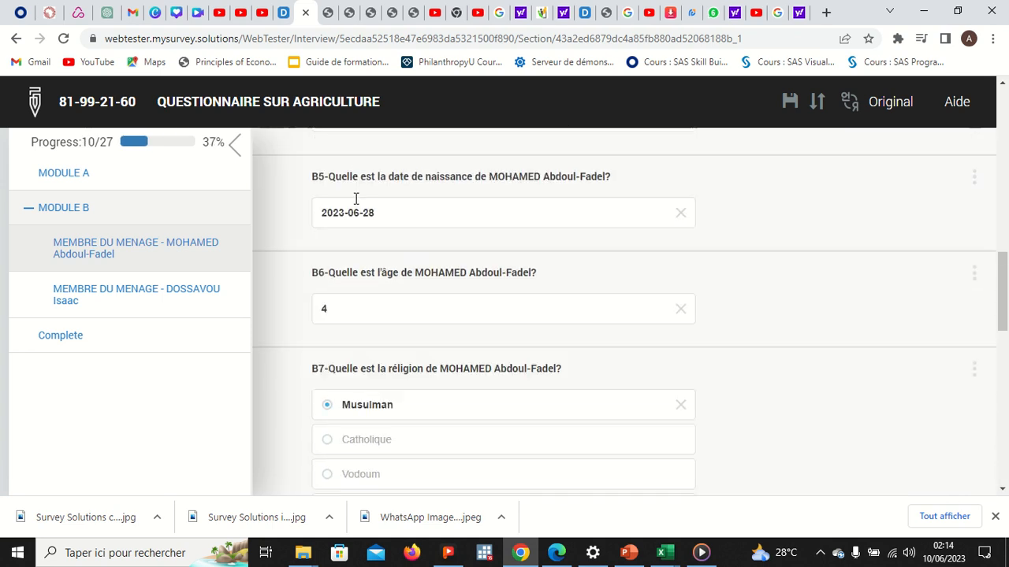
{"action": "scroll", "coordinate": [355, 199], "scroll_direction": "up", "scroll_amount": 5}
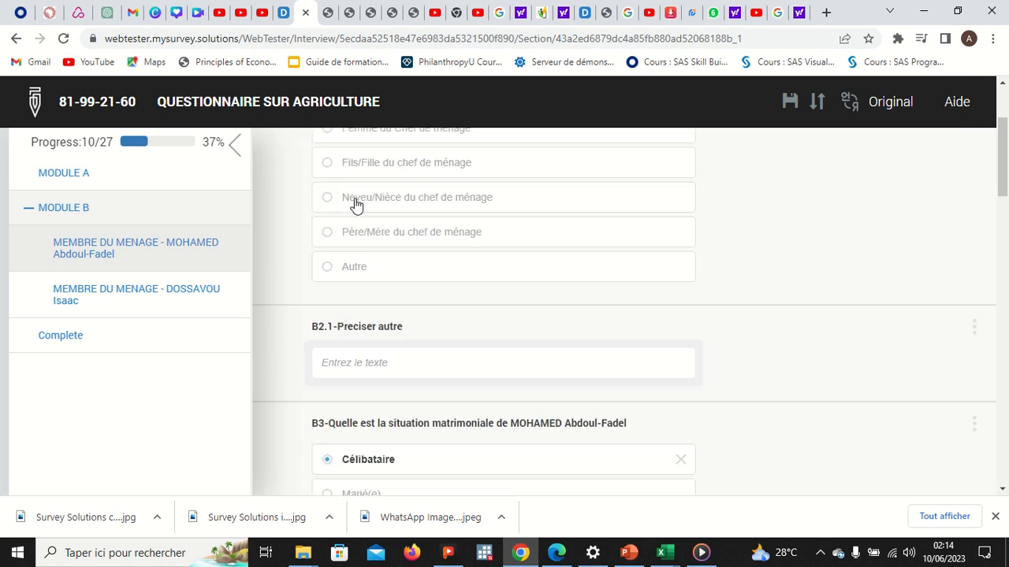
{"action": "left_click", "coordinate": [361, 367]}
{"action": "type", "text": "FD"}
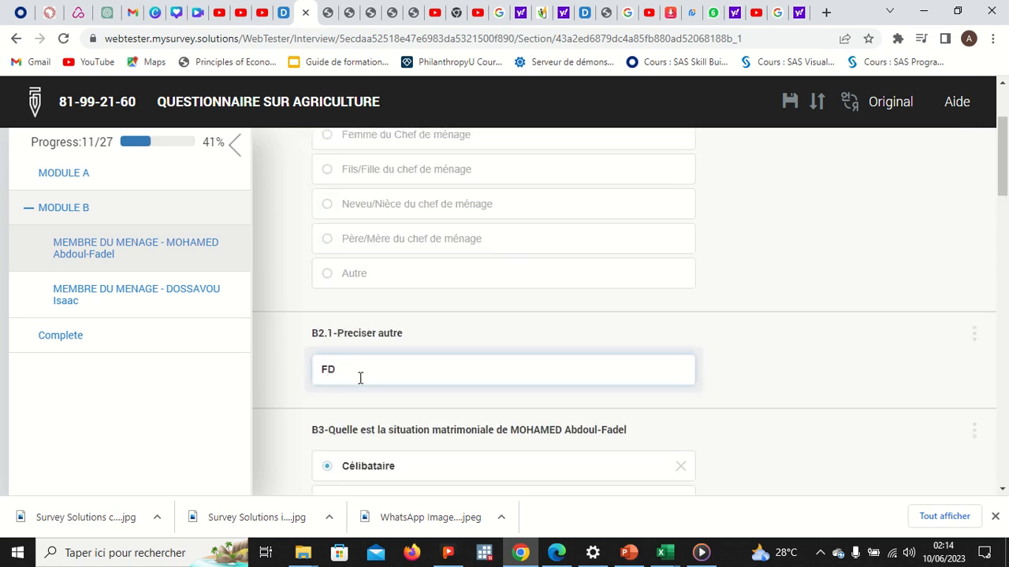
{"action": "left_click", "coordinate": [426, 394]}
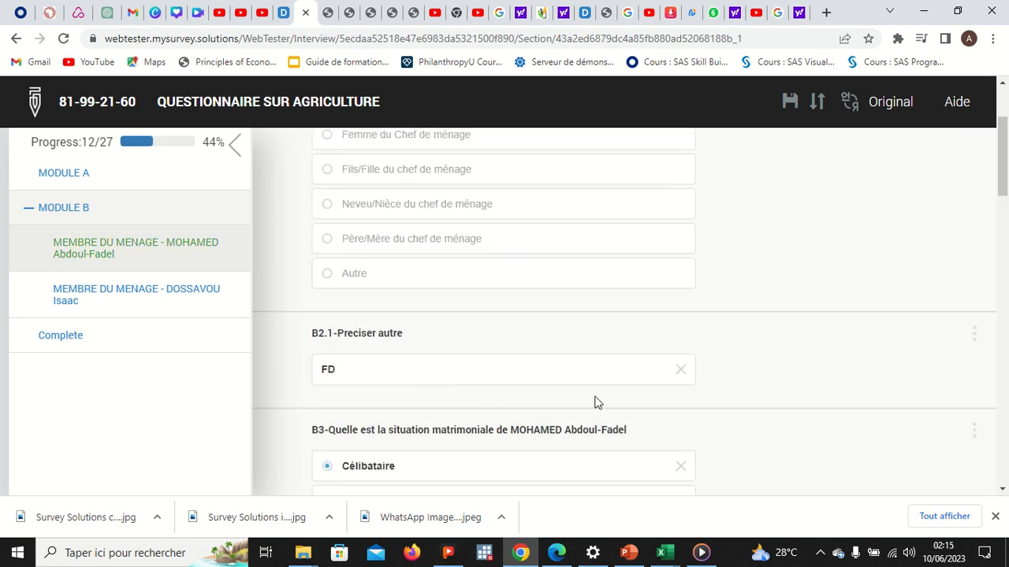
{"action": "scroll", "coordinate": [669, 383], "scroll_direction": "up", "scroll_amount": 2}
{"action": "scroll", "coordinate": [669, 383], "scroll_direction": "down", "scroll_amount": 15}
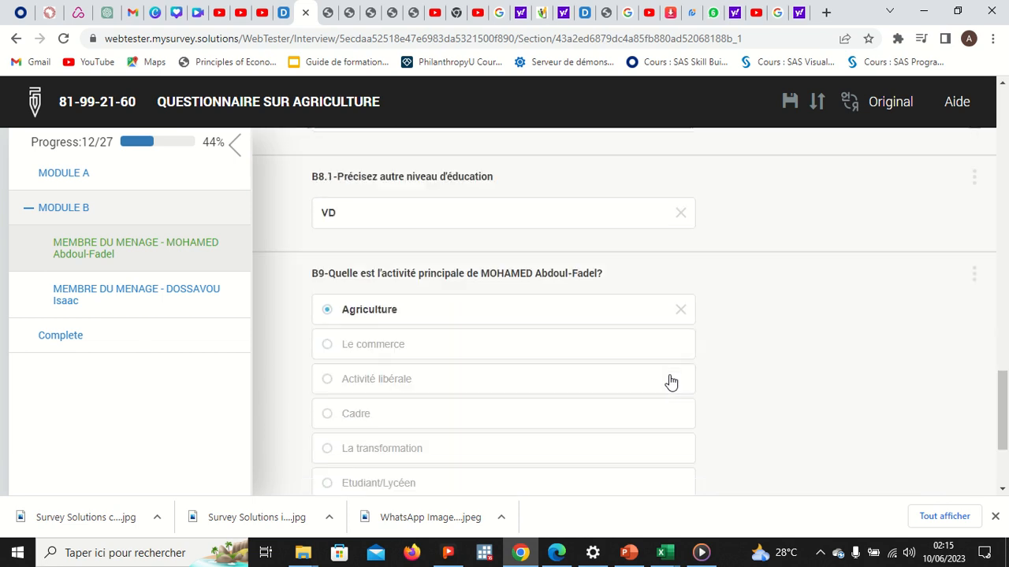
Step: Go back from the first member's section to the Module B overview
{"action": "left_click", "coordinate": [370, 386]}
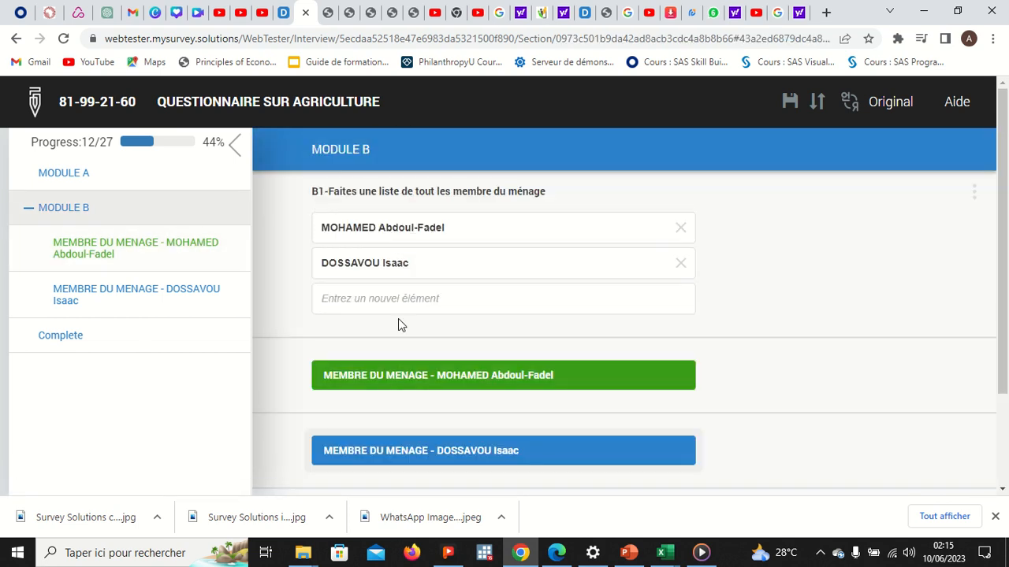